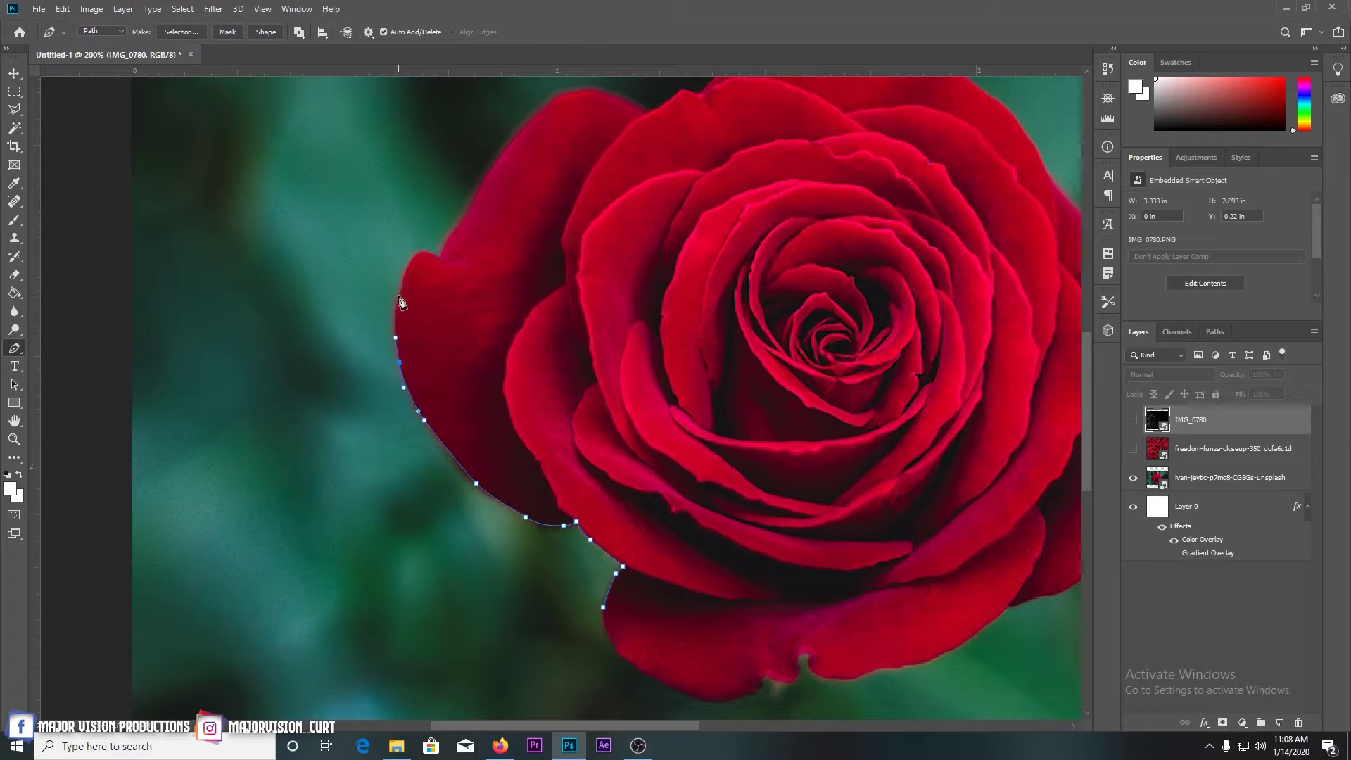
Continue the pen path along the rose's left petal and over the top of its upper-left petal
left_click(401, 293)
key("ctrl+z")
left_click_drag(396, 304, 440, 255)
scroll(509, 253, "up", 2)
scroll(510, 254, "up", 1)
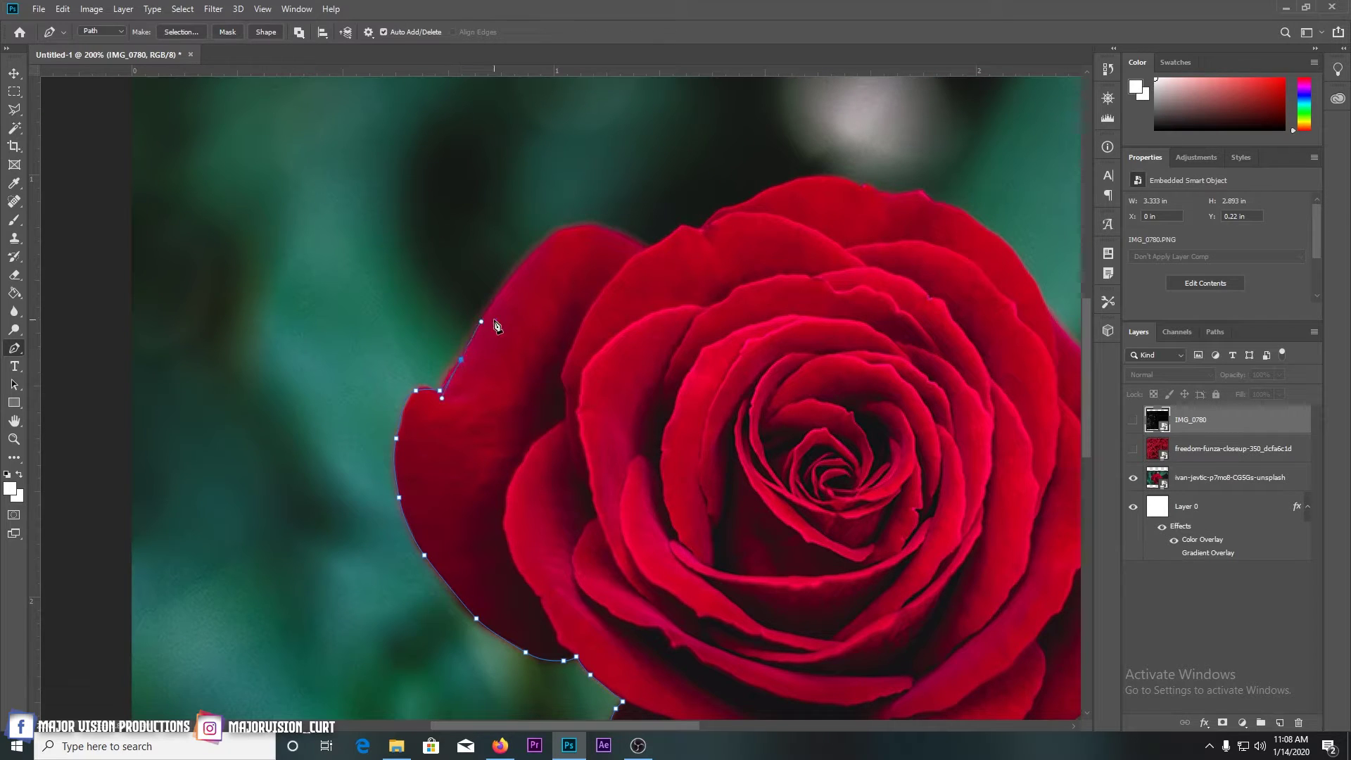
left_click_drag(453, 369, 487, 316)
left_click_drag(518, 270, 577, 226)
Trace the rose's top edge with the pen path, from the upper-left petal to the tip at the upper right
left_click_drag(644, 246, 664, 237)
key("ctrl+z")
left_click_drag(671, 234, 877, 191)
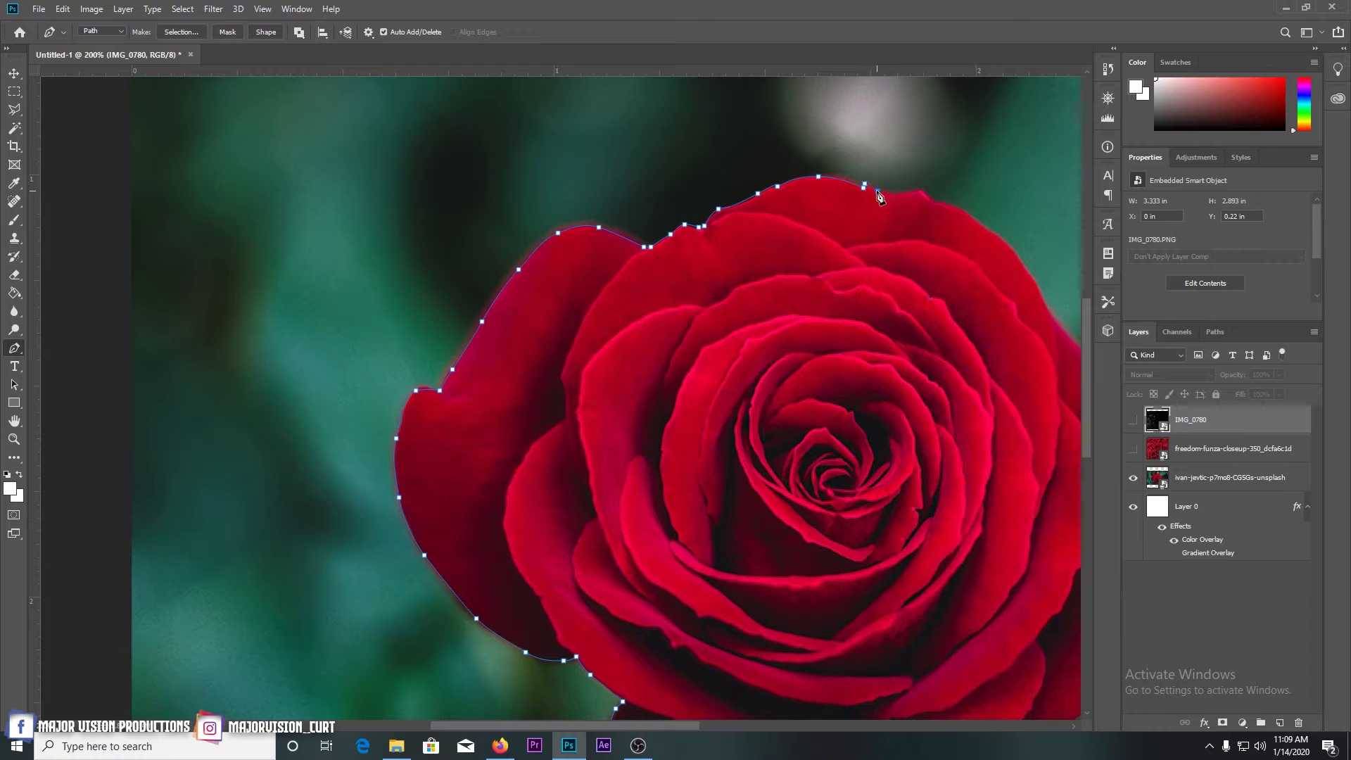
left_click_drag(892, 193, 903, 197)
left_click(921, 190)
Extend the pen path down the rose's upper-right edge to the curled petal tip on its right side
left_click_drag(648, 724, 757, 725)
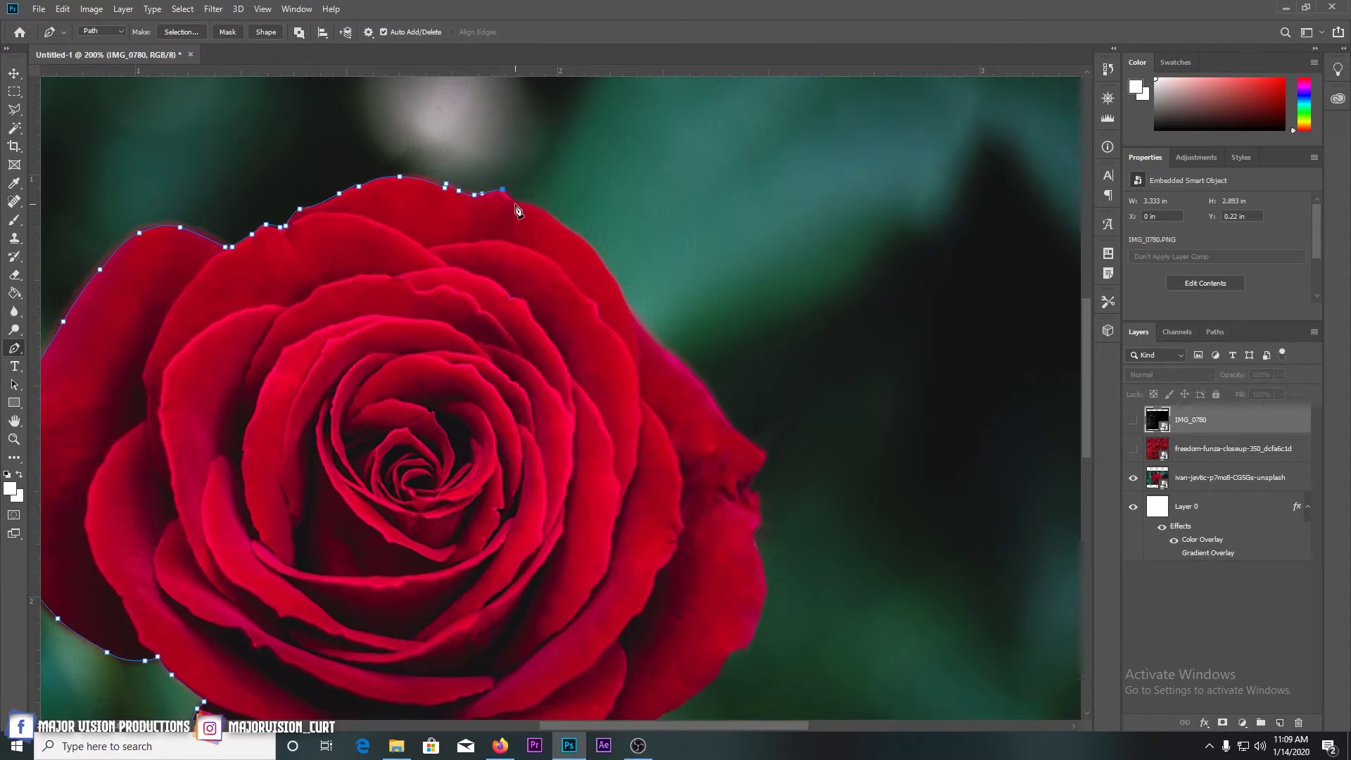
left_click(543, 209)
left_click(572, 230)
left_click(651, 338)
mouse_move(716, 404)
left_mouse_down()
mouse_move(744, 442)
mouse_move(725, 426)
left_mouse_up()
scroll(782, 422, "down", 1)
left_click(750, 387)
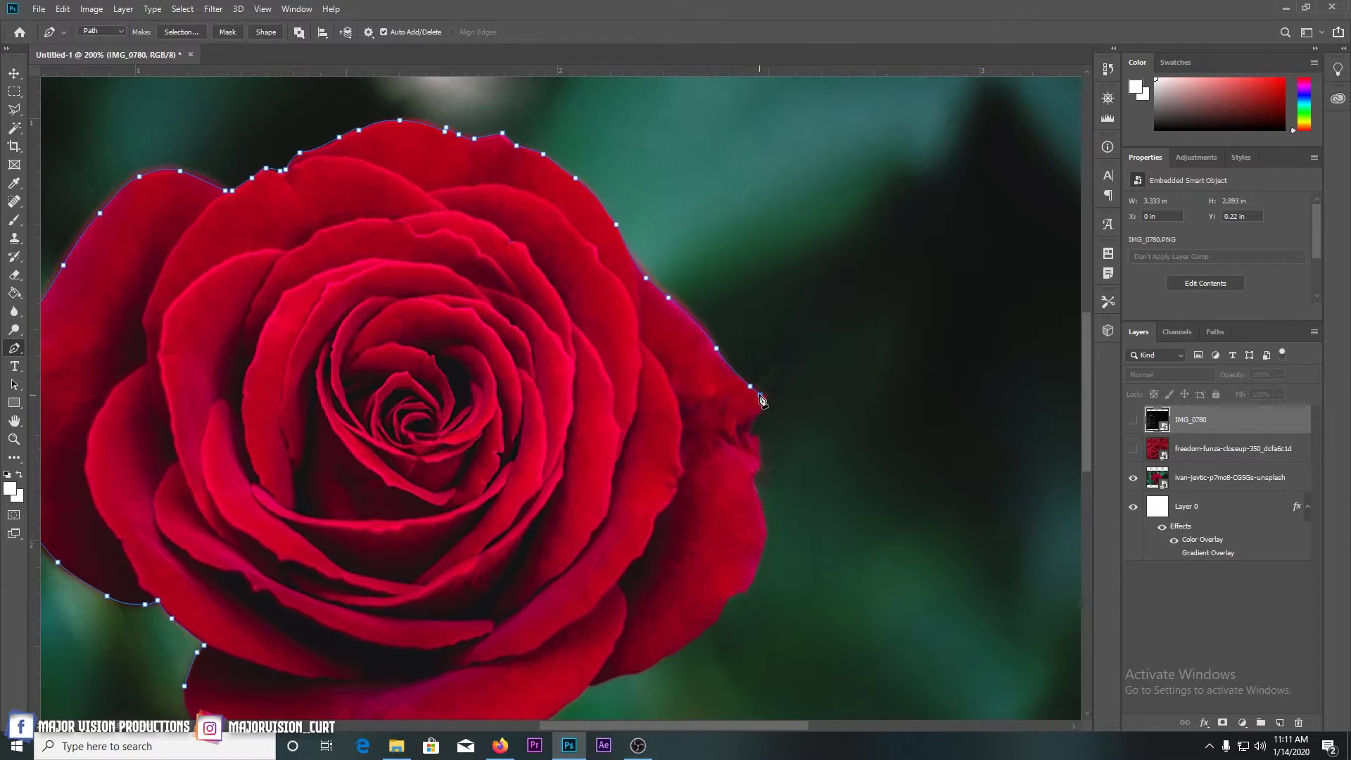
Trace the jagged curled tip and the outer curve of the rose's right petal with closely spaced anchor points
left_click(766, 399)
mouse_move(759, 414)
left_mouse_down()
mouse_move(750, 433)
mouse_move(760, 405)
left_mouse_up()
left_click(753, 423)
scroll(814, 377, "down", 1)
left_click(756, 392)
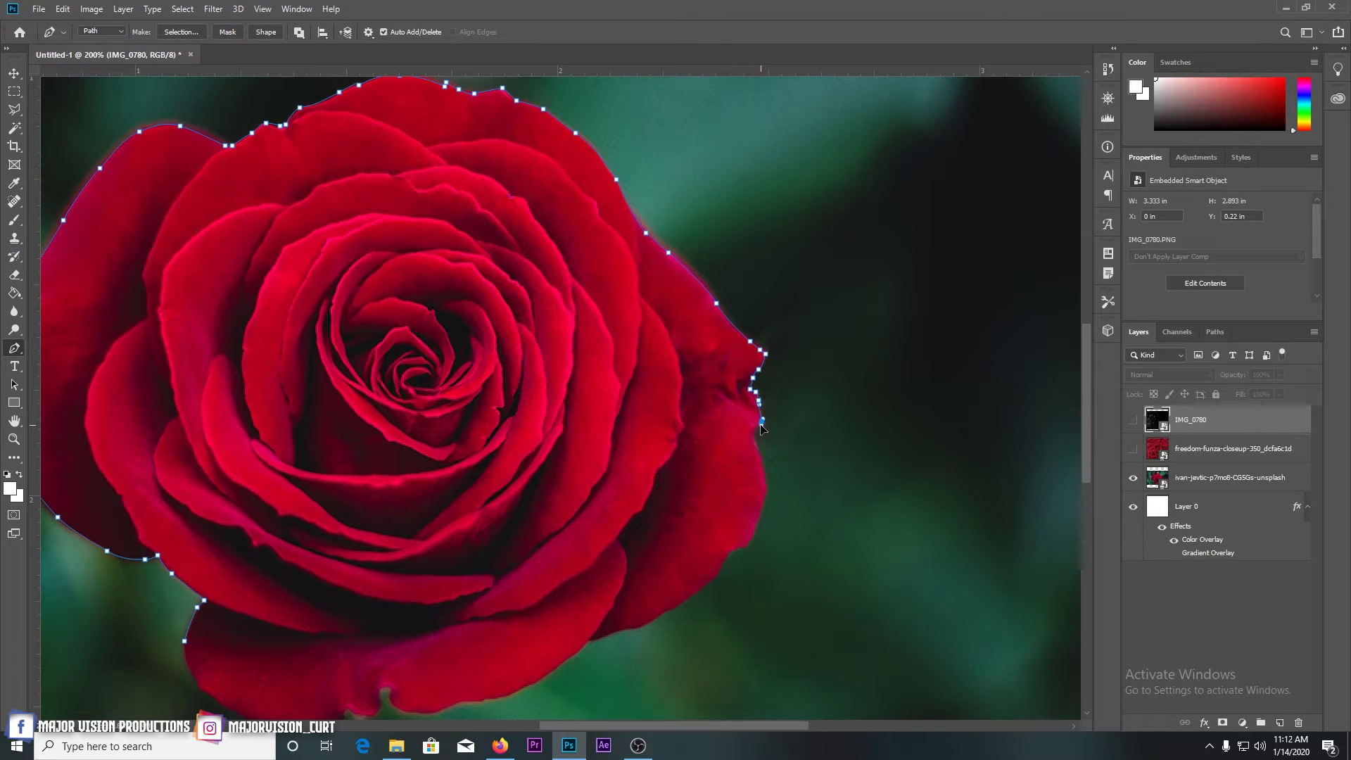
left_click_drag(757, 447, 758, 434)
scroll(763, 440, "down", 2)
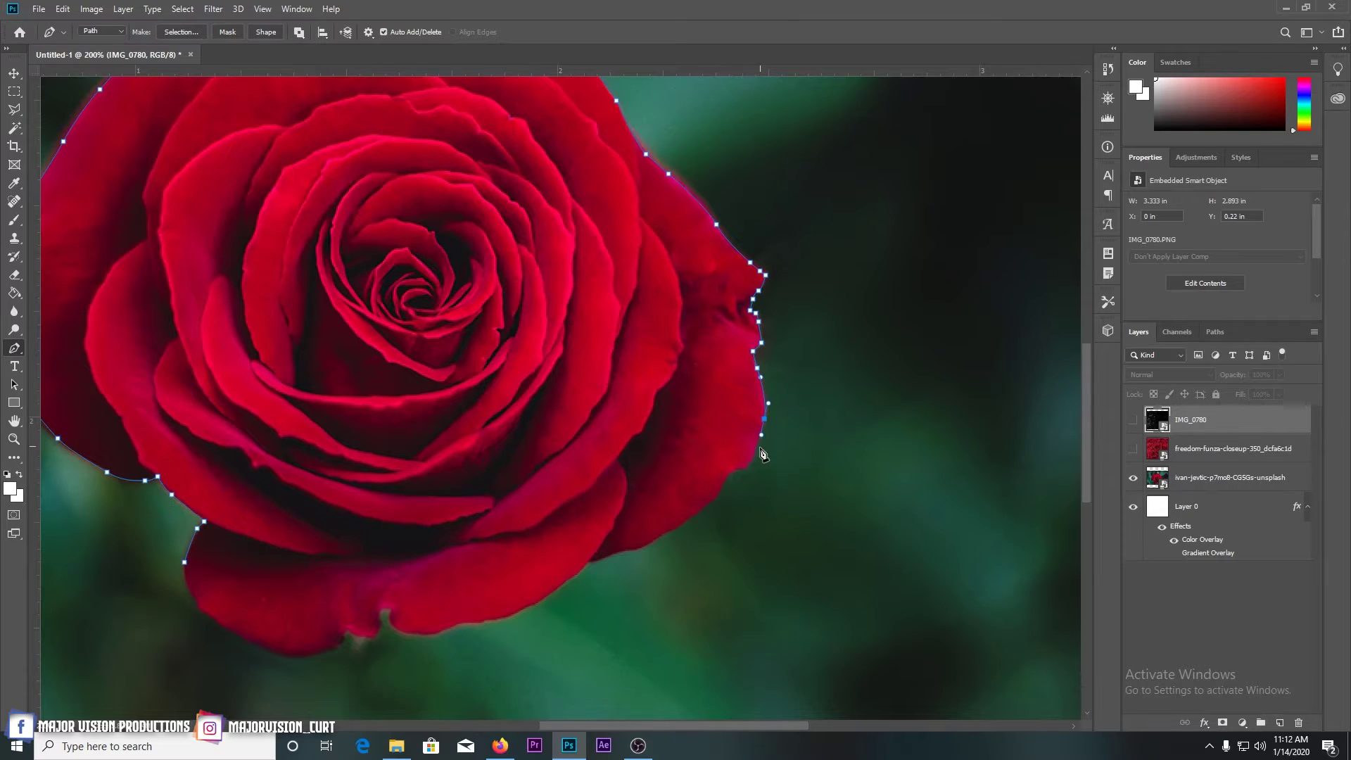
scroll(762, 454, "down", 1)
left_click(752, 428)
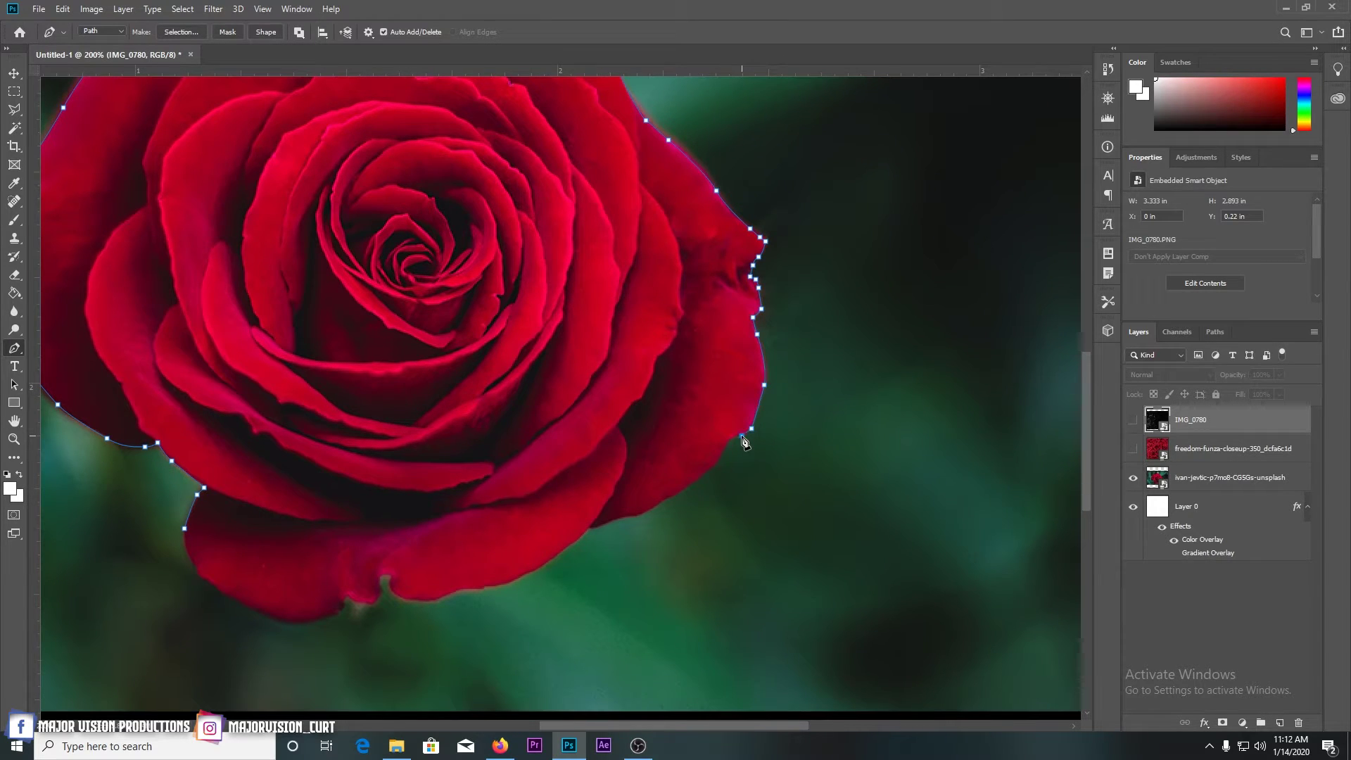
Trace the lower-right edge of the rose down to where the right petal meets the bottom petal
left_click(742, 436)
left_click(732, 438)
left_click(718, 461)
left_click(726, 448)
left_click(716, 467)
left_click(699, 474)
left_click(680, 493)
left_click(666, 497)
scroll(662, 503, "down", 2)
left_click(643, 468)
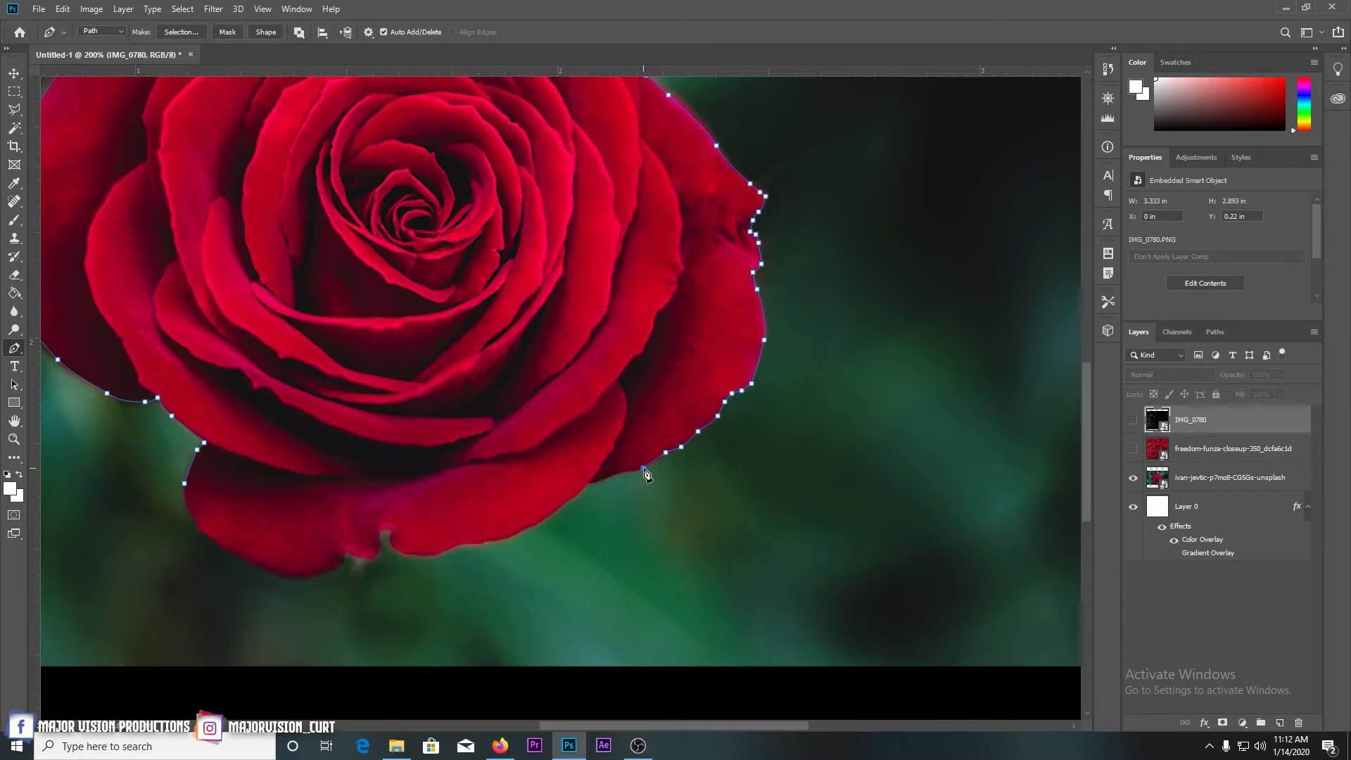
left_click(615, 473)
left_click(606, 479)
left_click(589, 482)
Trace the underside of the bottom petal from its right end into the small notch near the stem
scroll(669, 620, "down", 1)
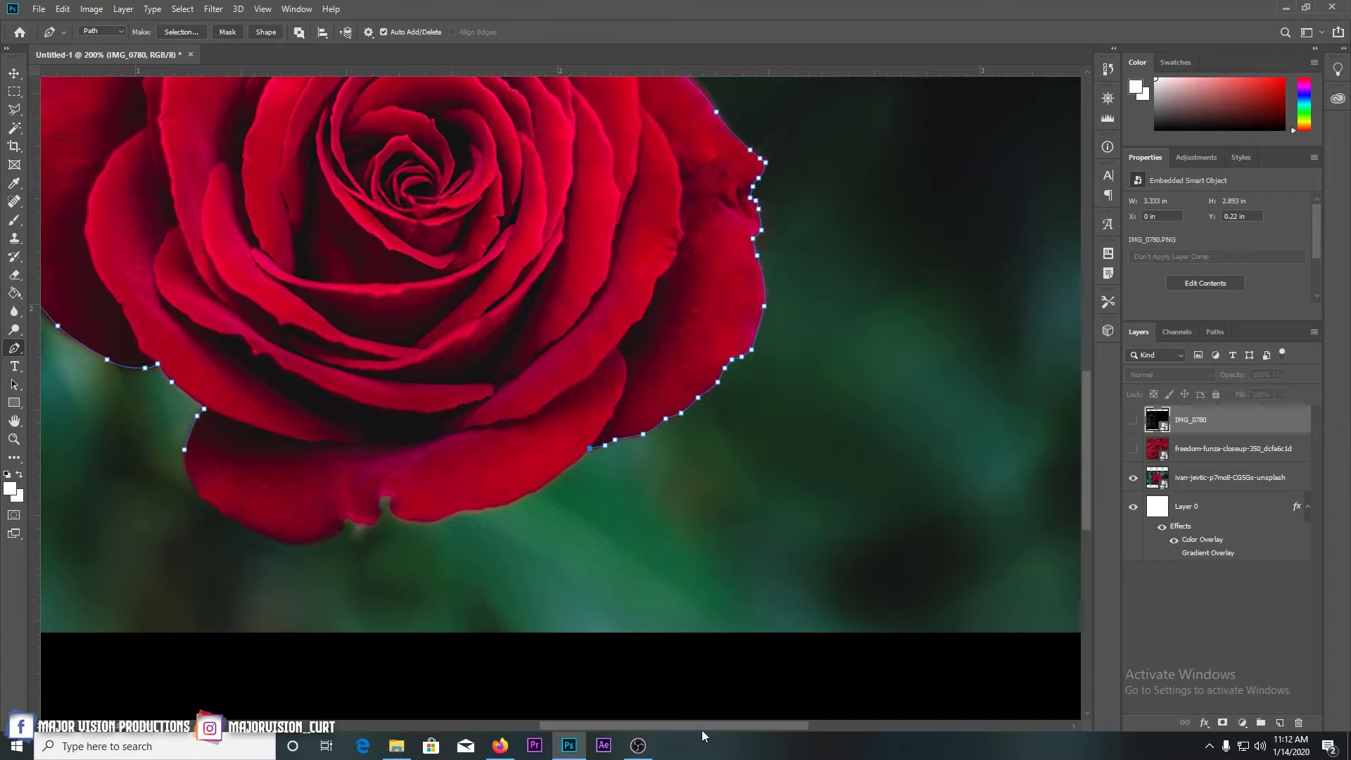
left_click_drag(718, 723, 667, 723)
scroll(787, 606, "down", 2)
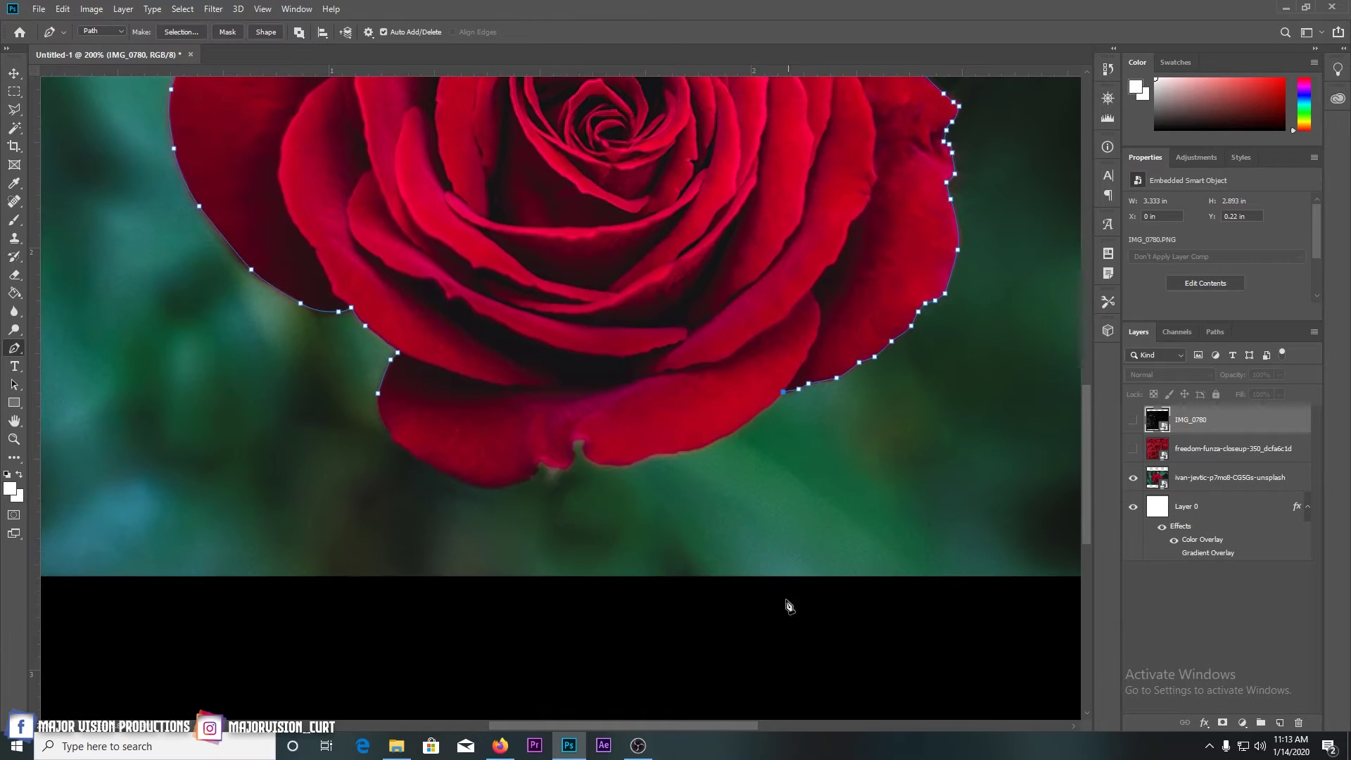
left_click(764, 411)
left_click(714, 441)
left_click(684, 450)
left_click(673, 453)
left_click(664, 449)
left_click(652, 456)
left_click(624, 474)
left_click(601, 464)
left_click(581, 454)
left_click(582, 440)
Trace from the notch around the bottom petal's lower-left edge and close the path around the rose
left_click(575, 452)
left_click(570, 463)
left_click(554, 465)
left_click(540, 465)
left_click(530, 479)
left_click(498, 487)
left_click(490, 487)
left_click(466, 481)
left_click(448, 473)
left_click(435, 464)
left_click(423, 458)
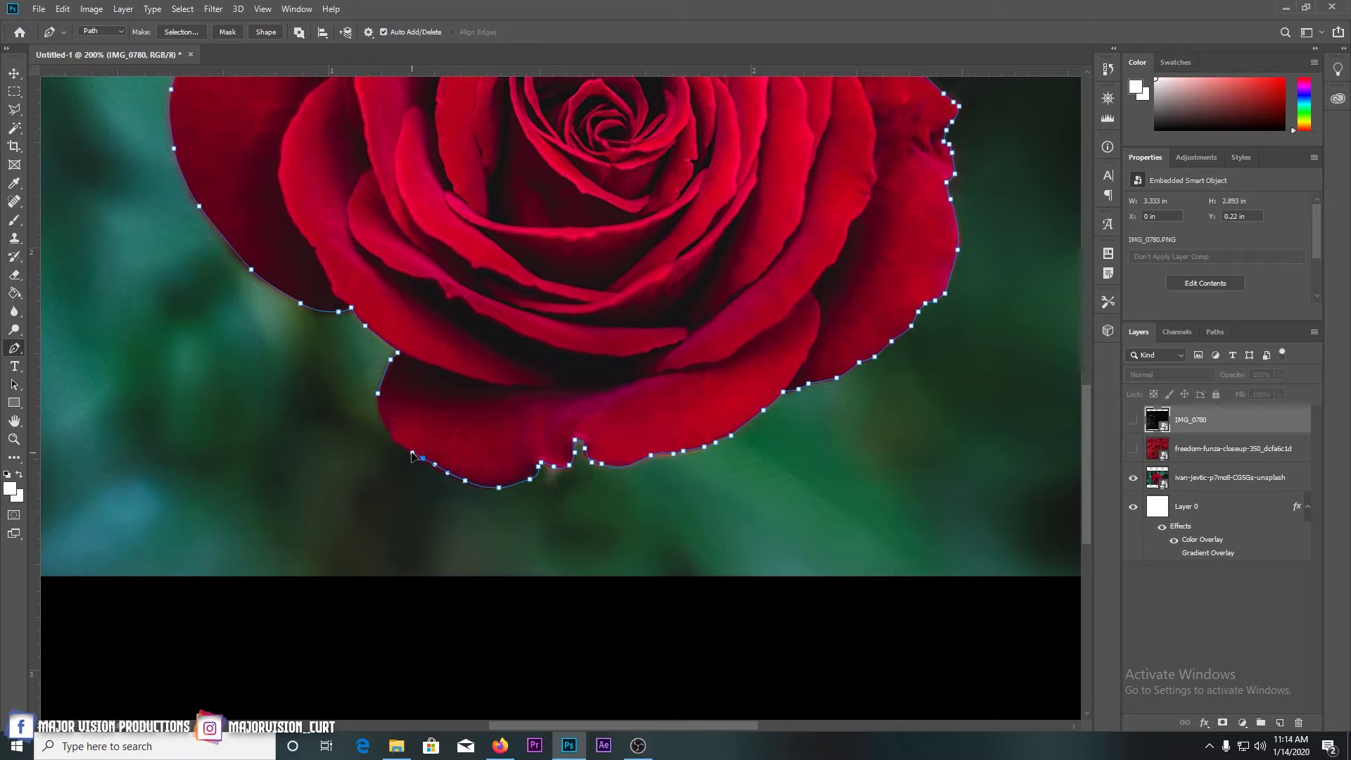
left_click(394, 442)
left_click(378, 408)
Convert the closed rose path into a selection
right_click(497, 373)
left_click(563, 431)
left_click(756, 200)
key("ctrl+minus")
key("ctrl+minus")
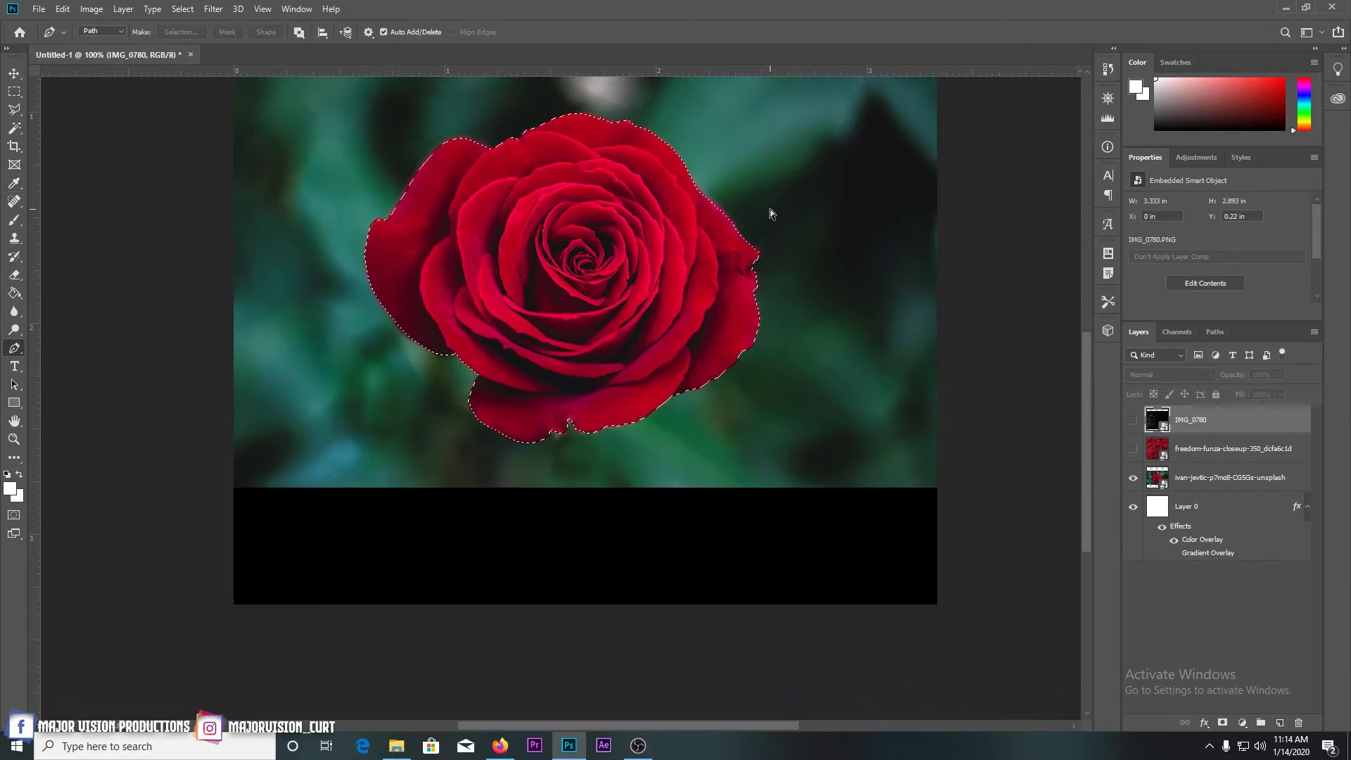
key("ctrl+j")
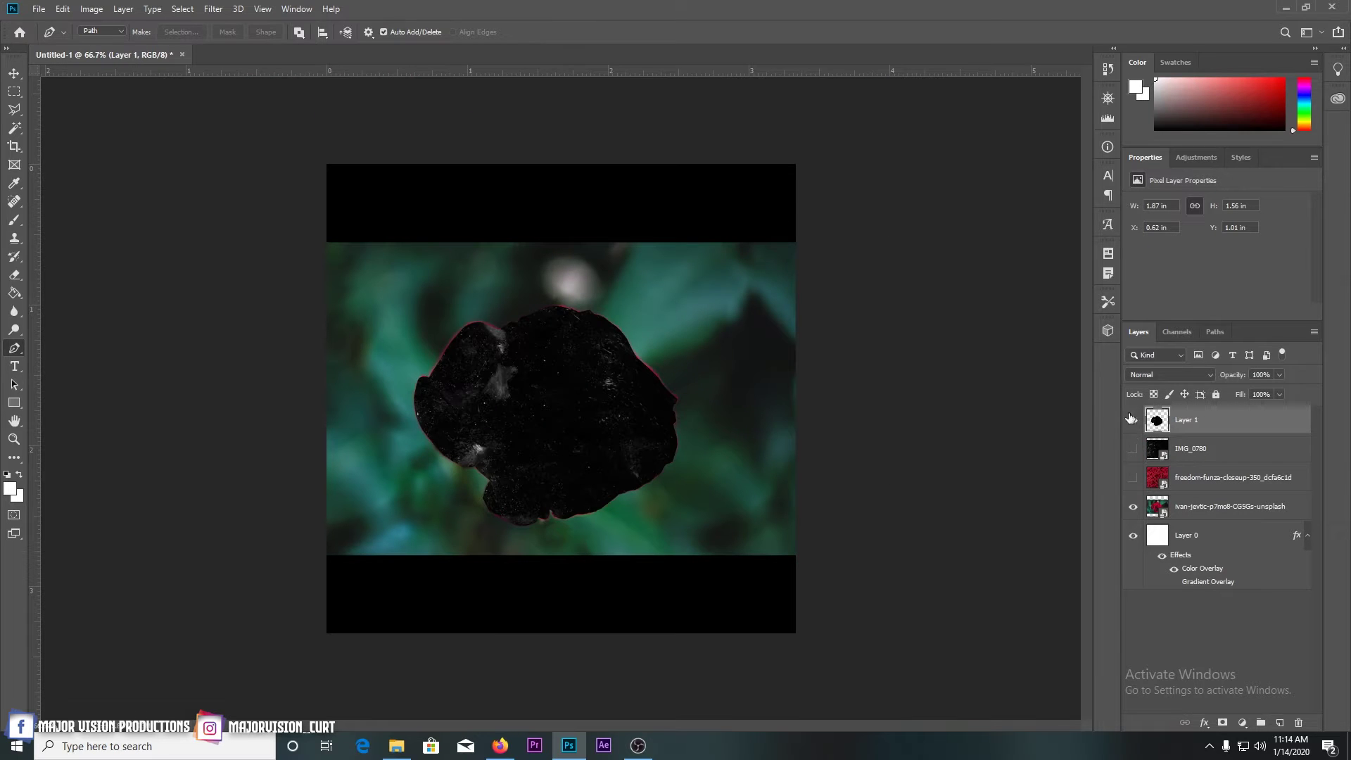
left_click(1134, 421)
left_click(1133, 421)
left_click(62, 9)
left_click(102, 24)
left_click(63, 8)
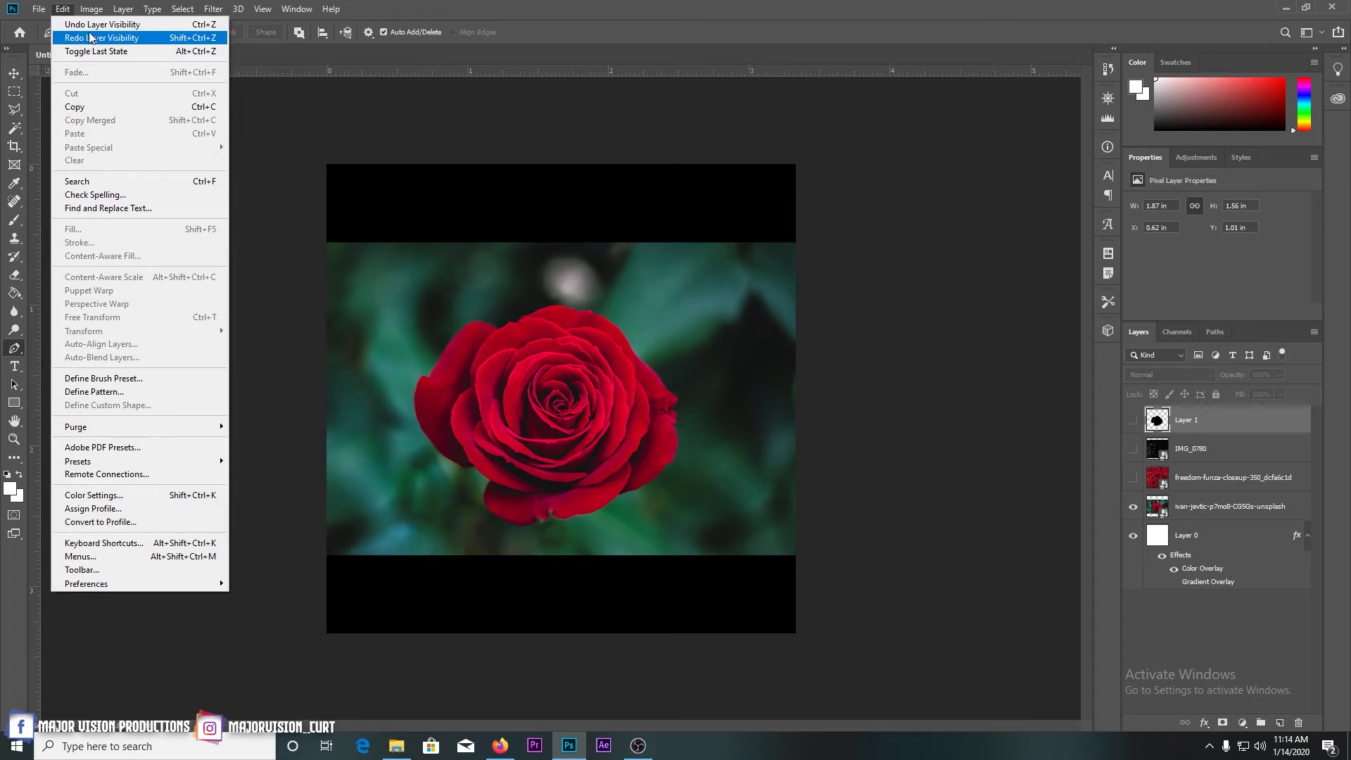
left_click(89, 27)
left_click(62, 7)
left_click(79, 26)
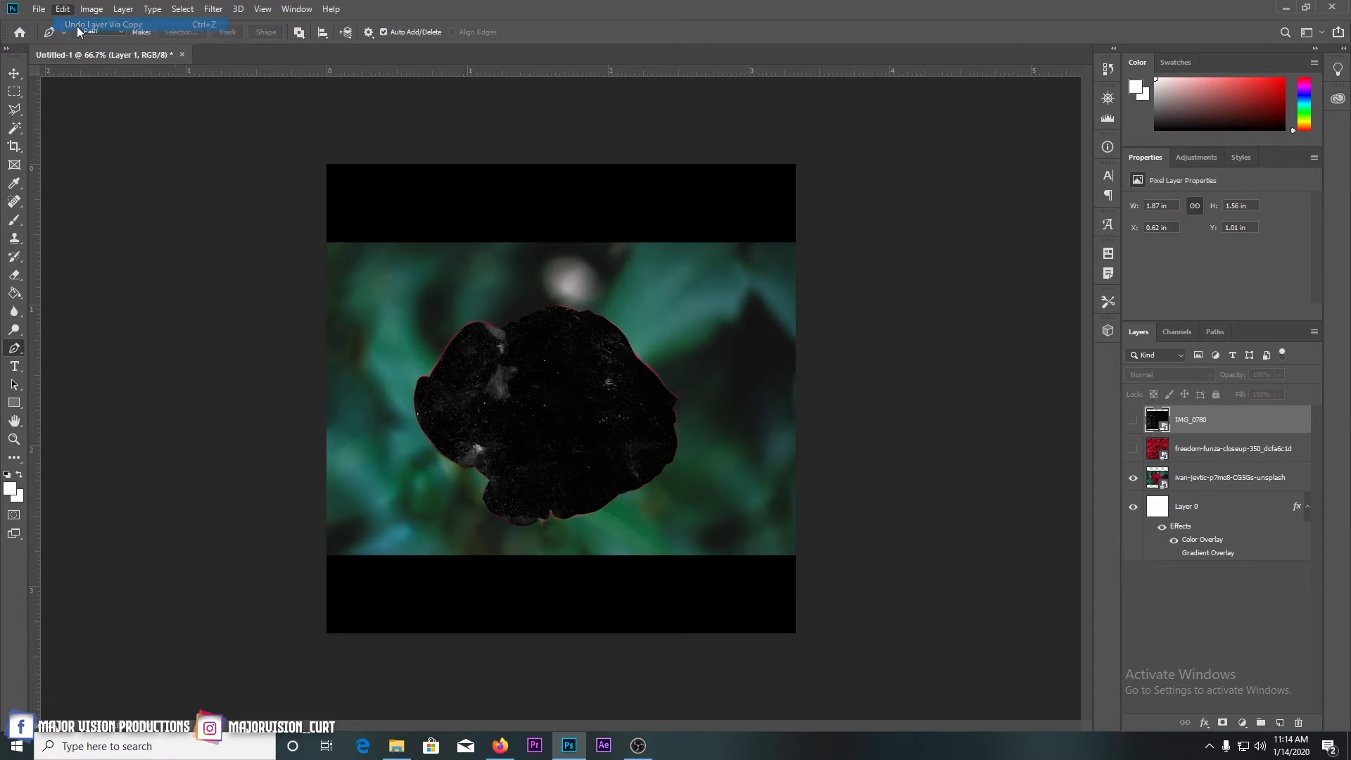
Copy the selected rose from the ivan-jevtic photo to a new layer, hide the photo, and nudge the cut-out towards the canvas centre
left_click(1224, 479)
key("ctrl+j")
left_click(1134, 506)
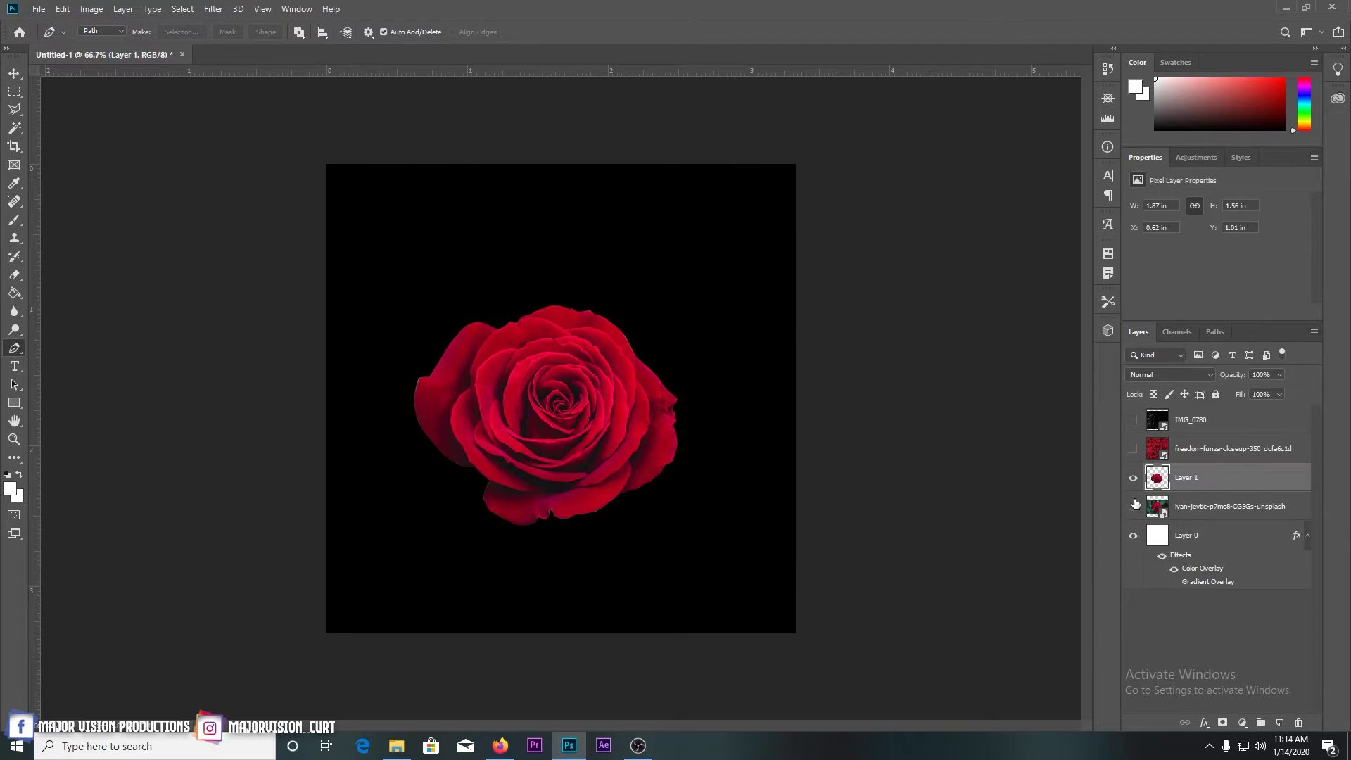
key("v")
mouse_move(576, 445)
left_mouse_down()
mouse_move(606, 437)
mouse_move(581, 438)
left_mouse_up()
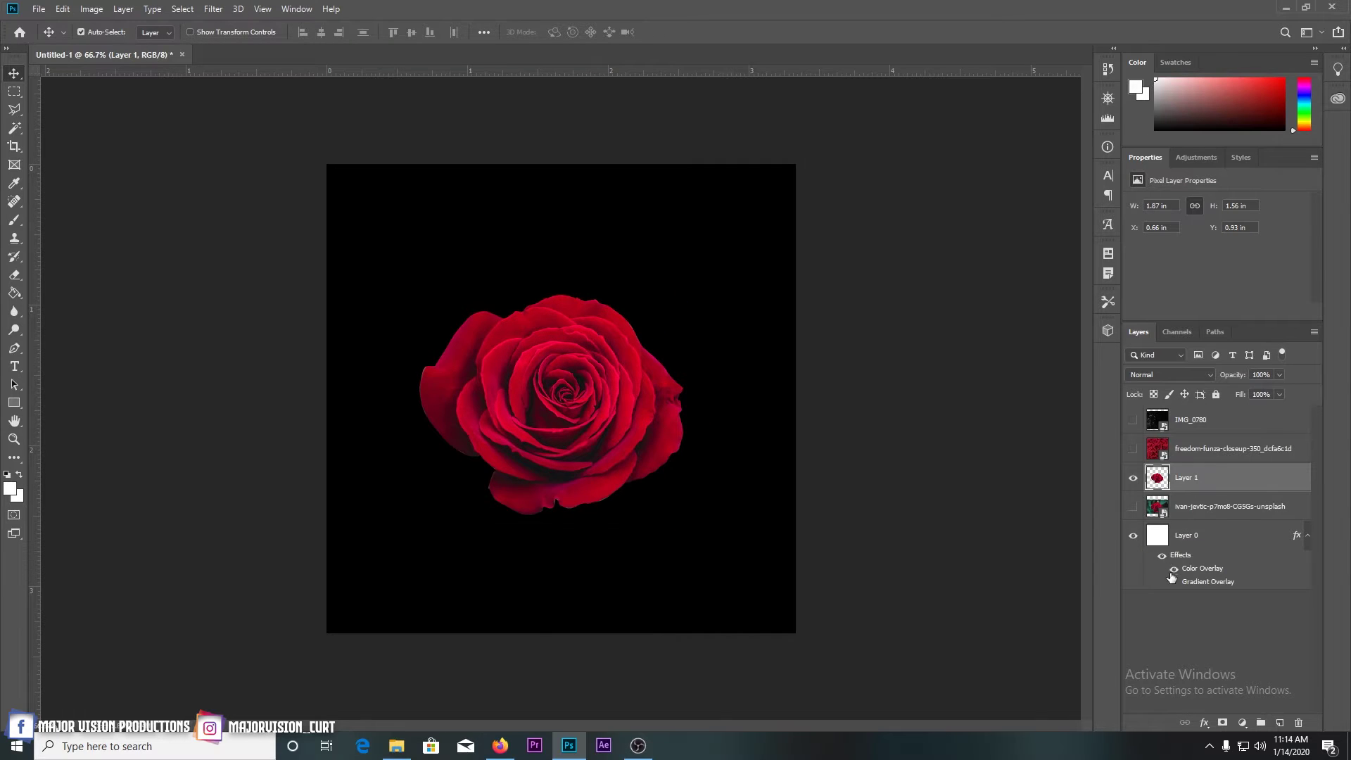
Duplicate Layer 0, hide the copy's layer effects, and place the copy beneath the original
right_click(1205, 534)
left_click(1042, 185)
left_click(790, 207)
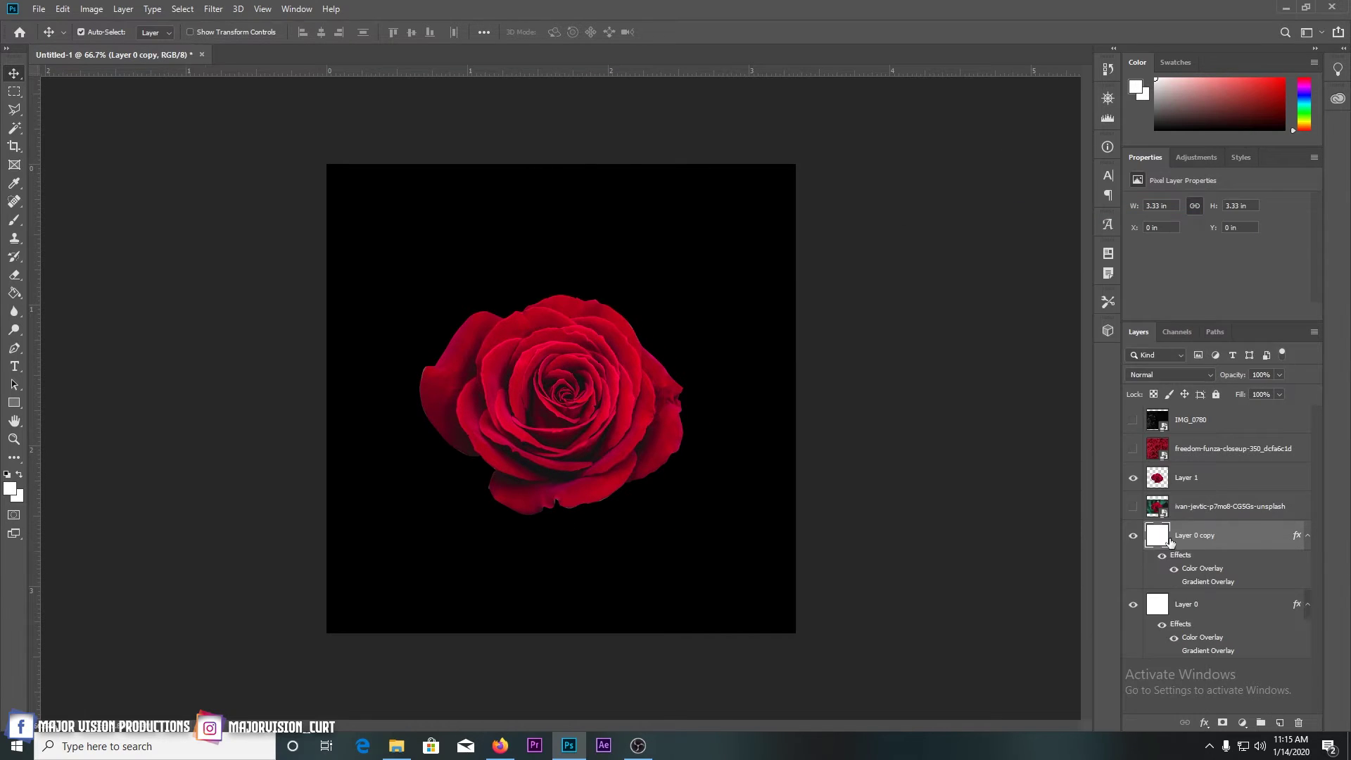
left_click(1161, 559)
left_click_drag(1200, 606, 1197, 528)
Show the IMG_0780 texture, enlarge it to cover the whole canvas, and set its blend mode to Screen
left_click(1133, 420)
left_click_drag(625, 350, 624, 348)
key("ctrl+t")
left_click_drag(326, 196, 327, 164)
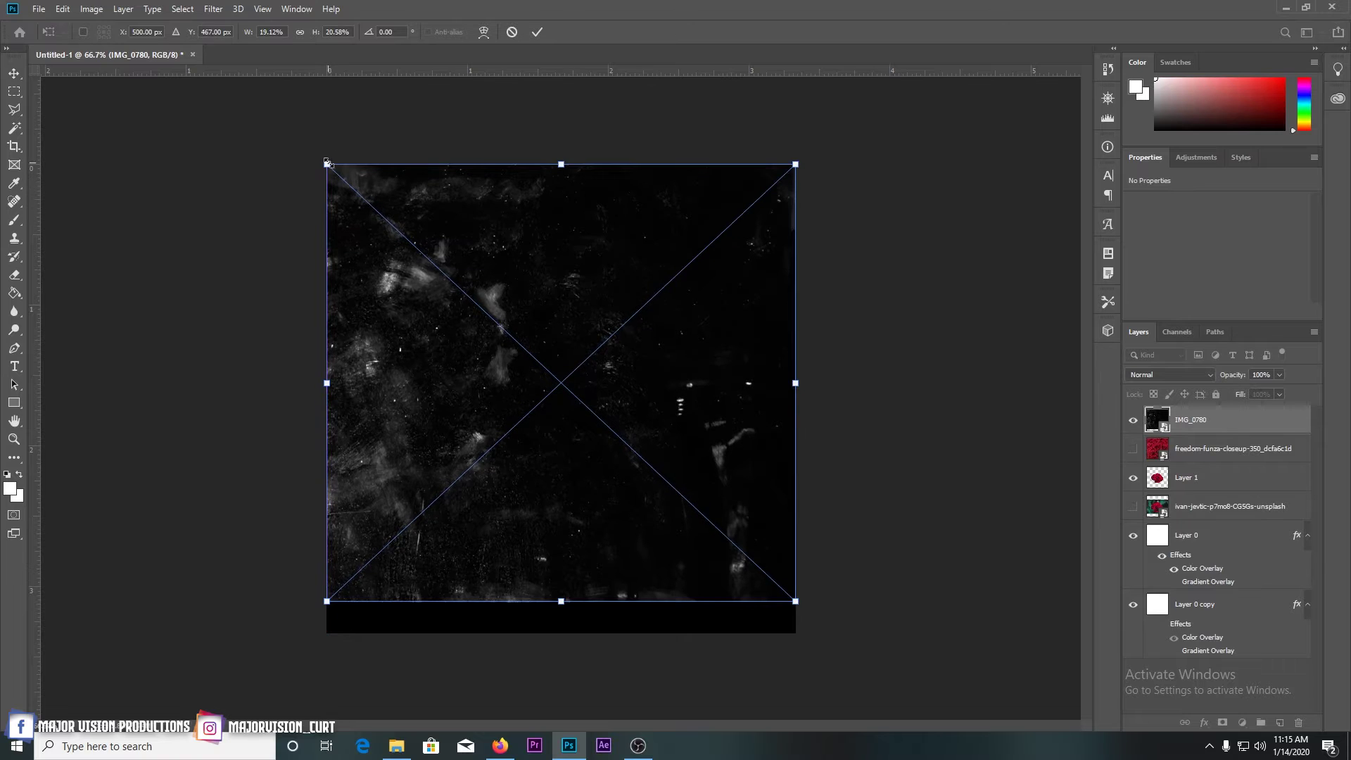
left_click_drag(795, 603, 839, 632)
left_click_drag(712, 428, 681, 434)
key("Return")
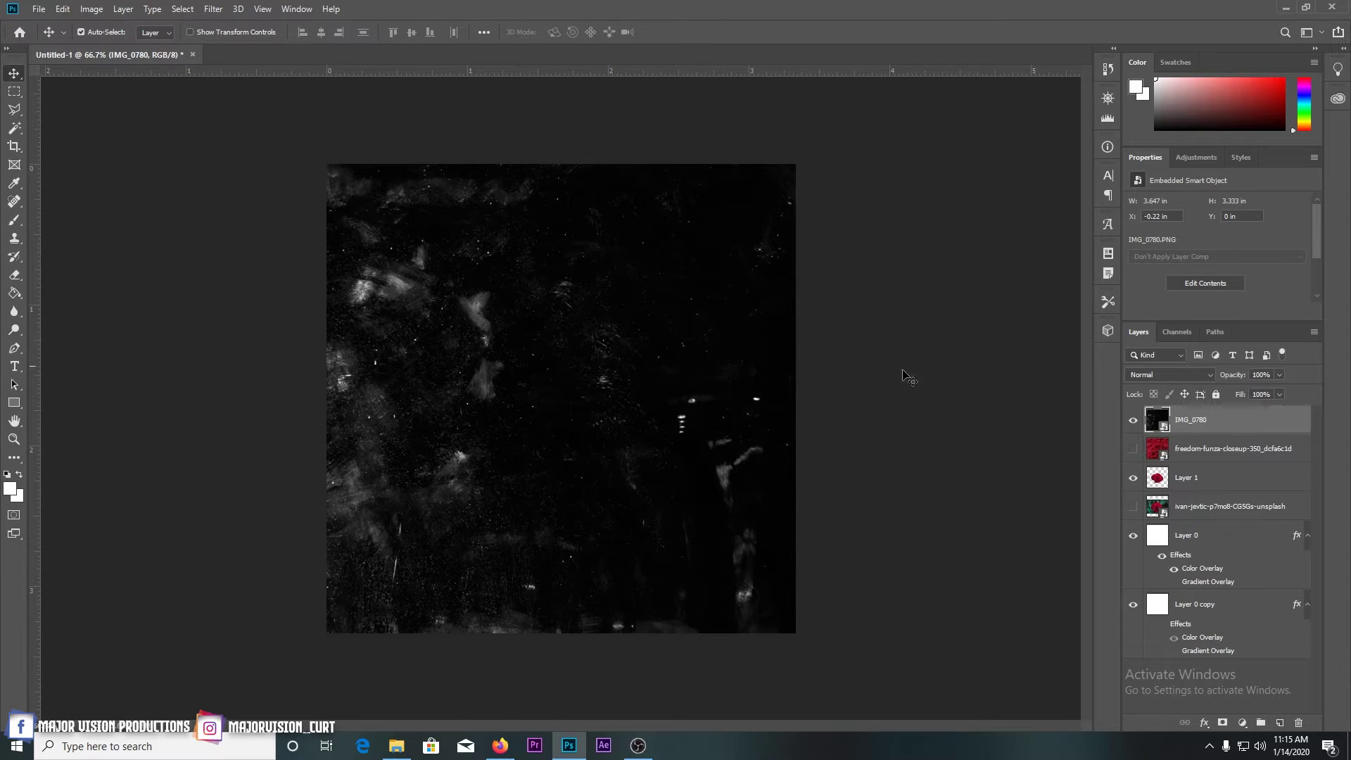
left_click(1212, 377)
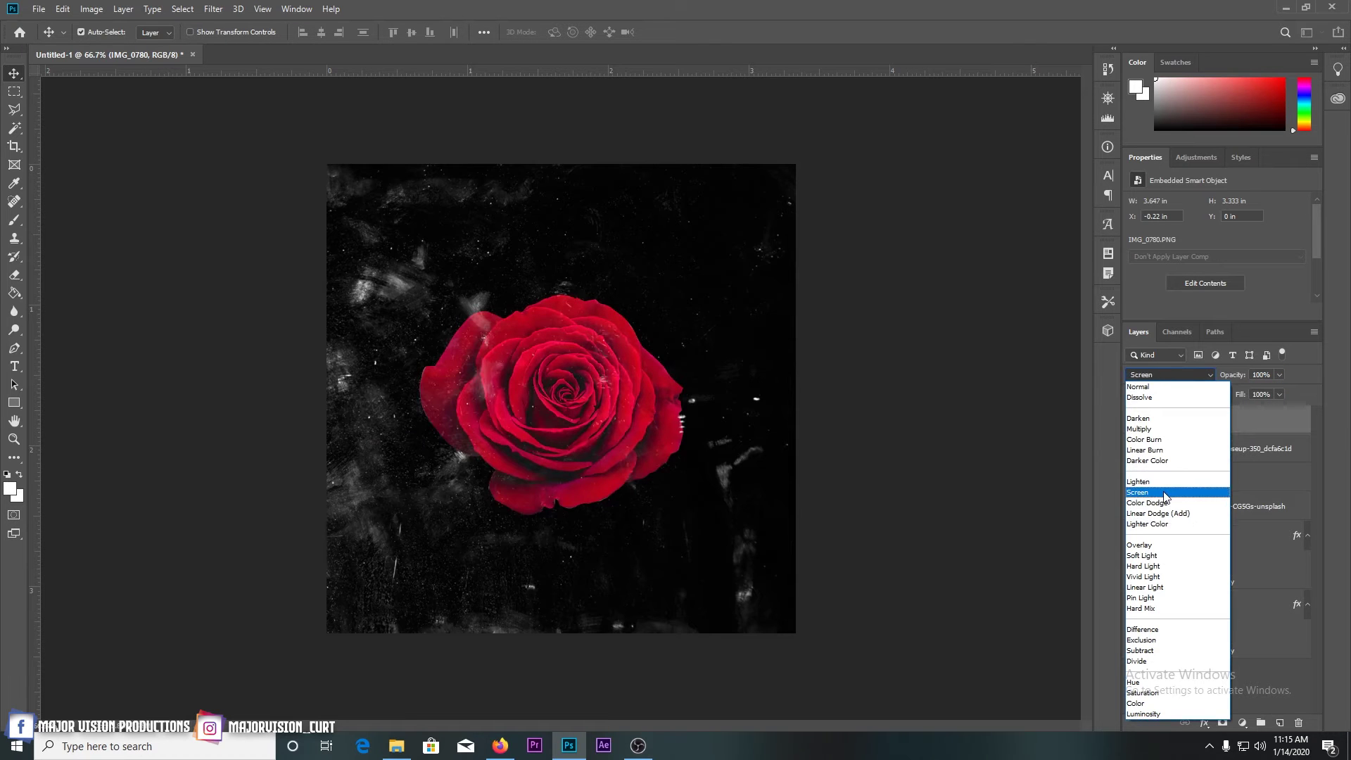
left_click(1164, 513)
Open the rose layer in Topaz Detail 3 and choose the Highlight Detail Medium I preset from the Highlight Detail Collection
left_click(1195, 480)
left_click(214, 8)
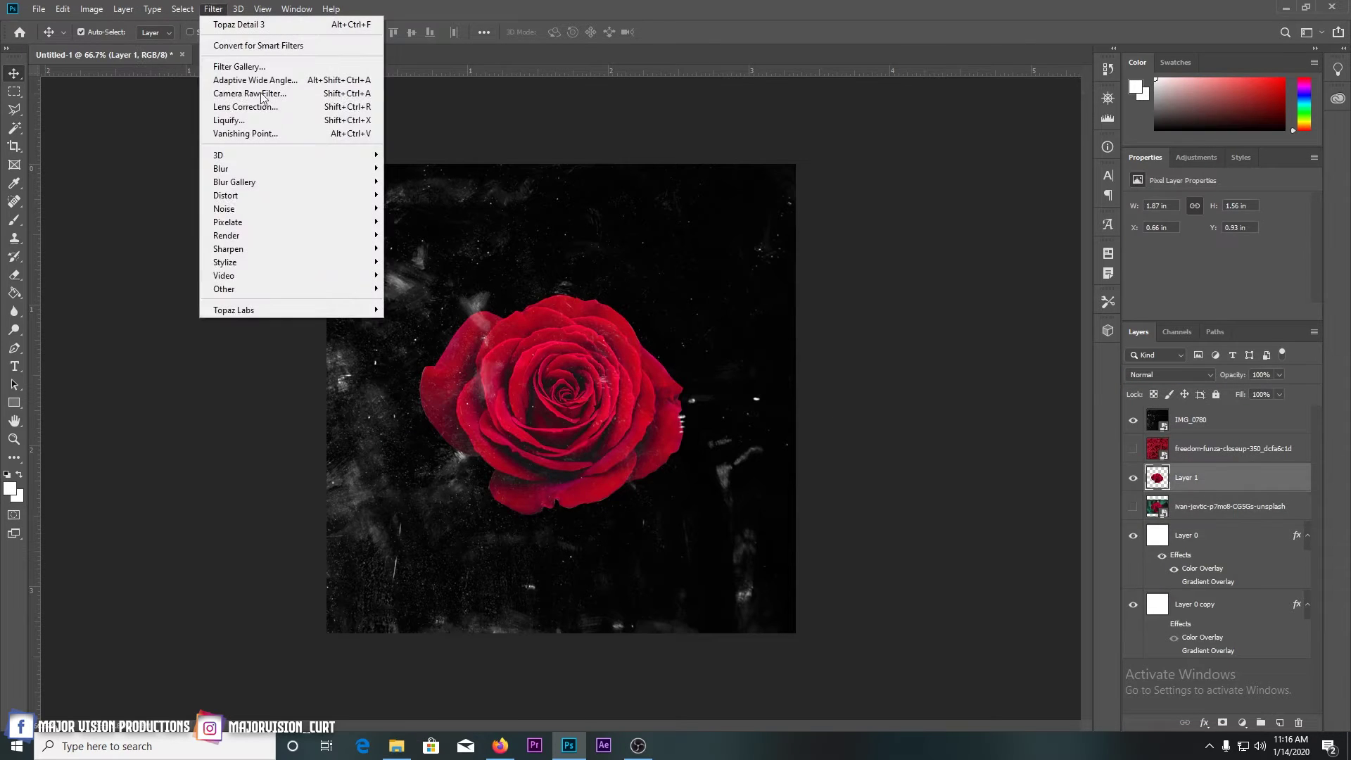
mouse_move(296, 310)
left_click(422, 388)
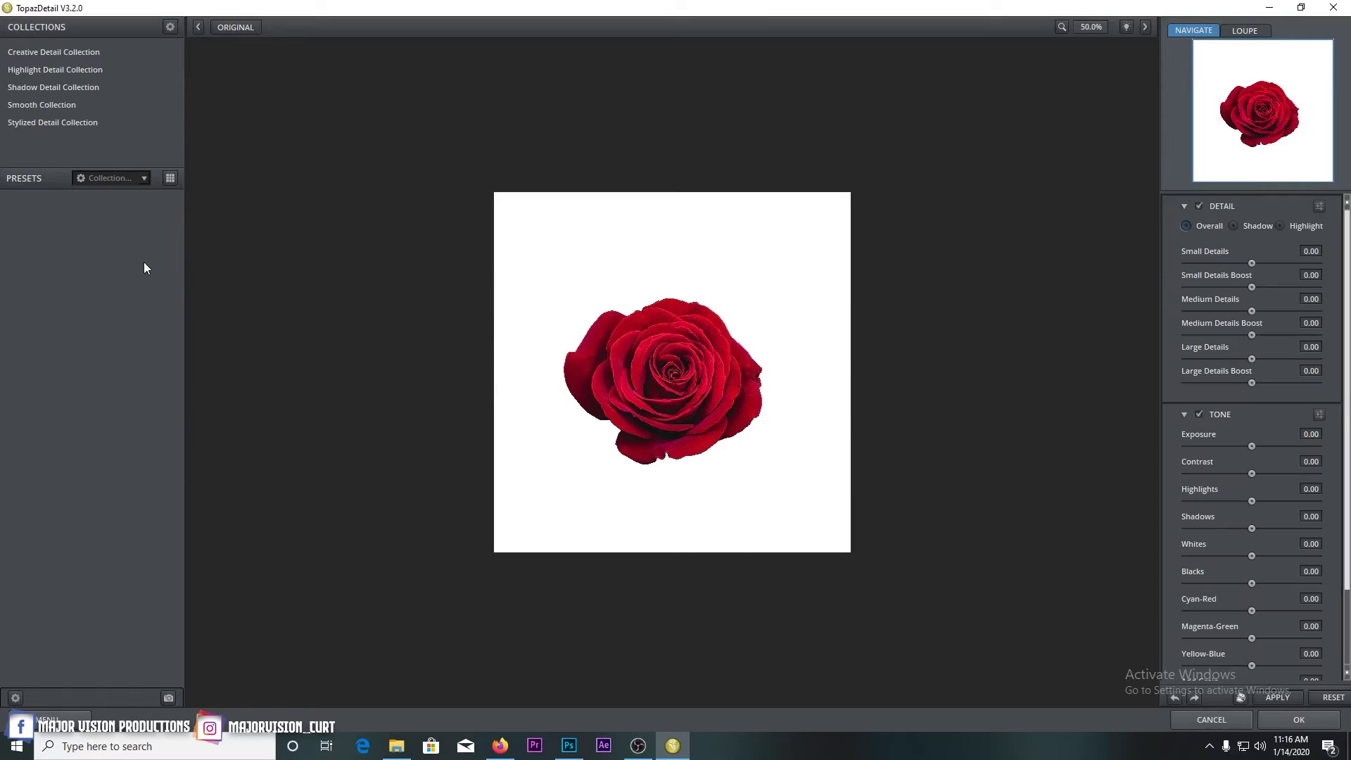
left_click(74, 70)
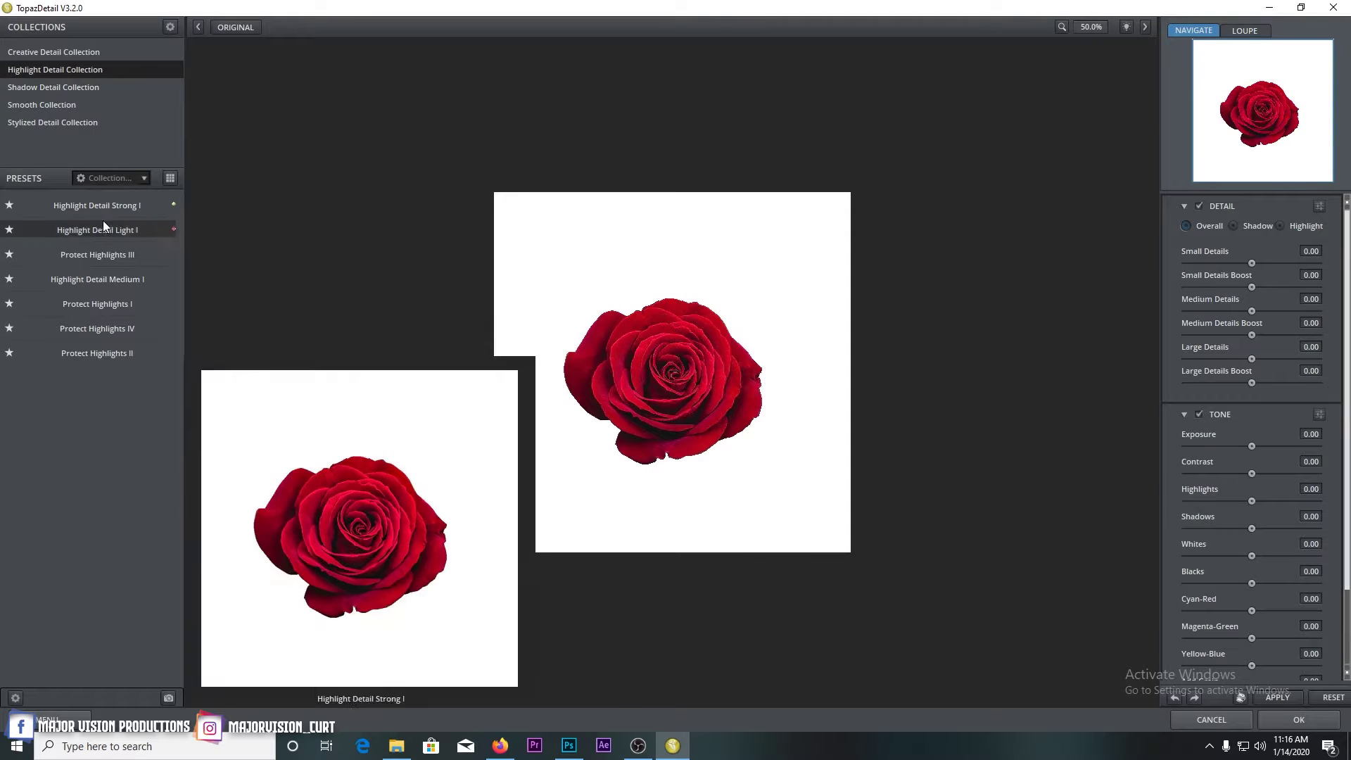
left_click(103, 279)
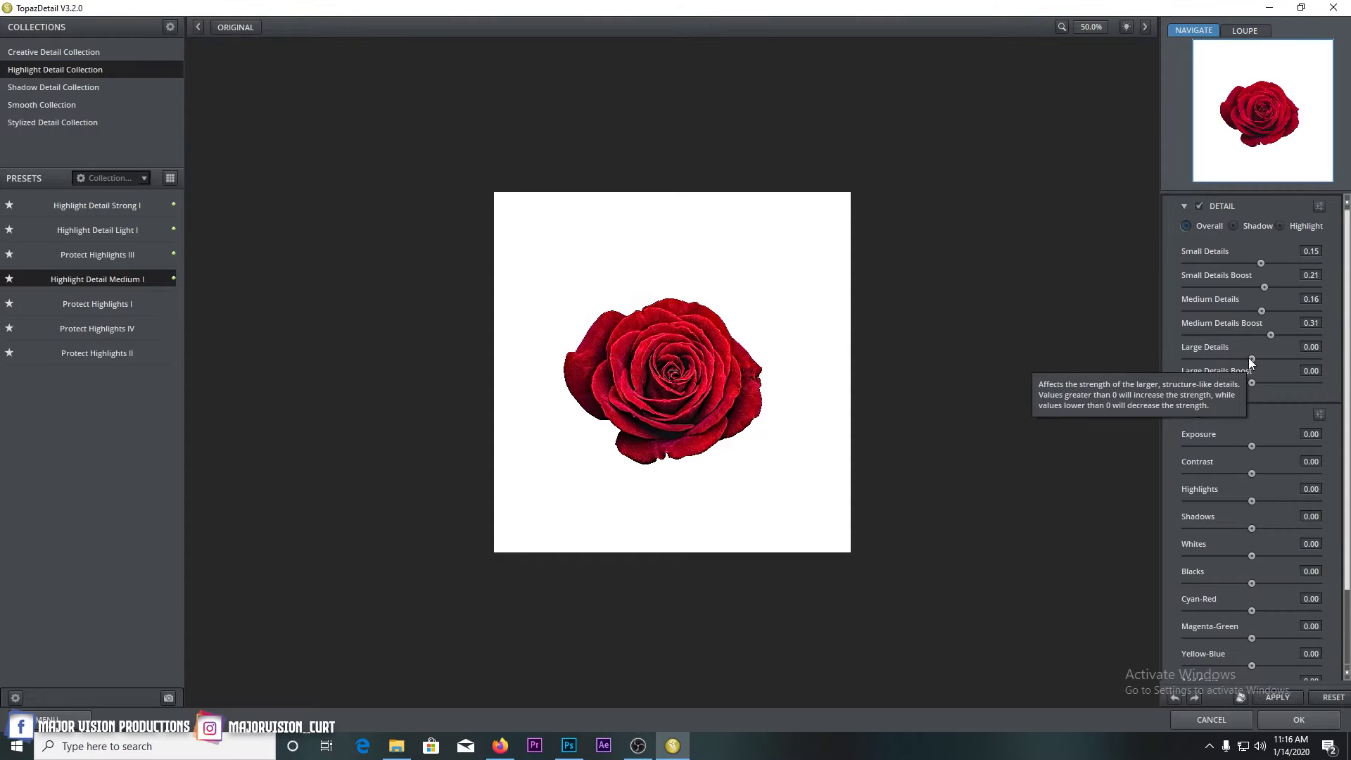
Set Large Details to 0.62 and Large Details Boost to 0.03, adjust the tone sliders, and apply the filter to the rose
mouse_move(1249, 359)
left_mouse_down()
mouse_move(1234, 360)
mouse_move(1292, 358)
mouse_move(1304, 383)
mouse_move(1254, 383)
left_mouse_up()
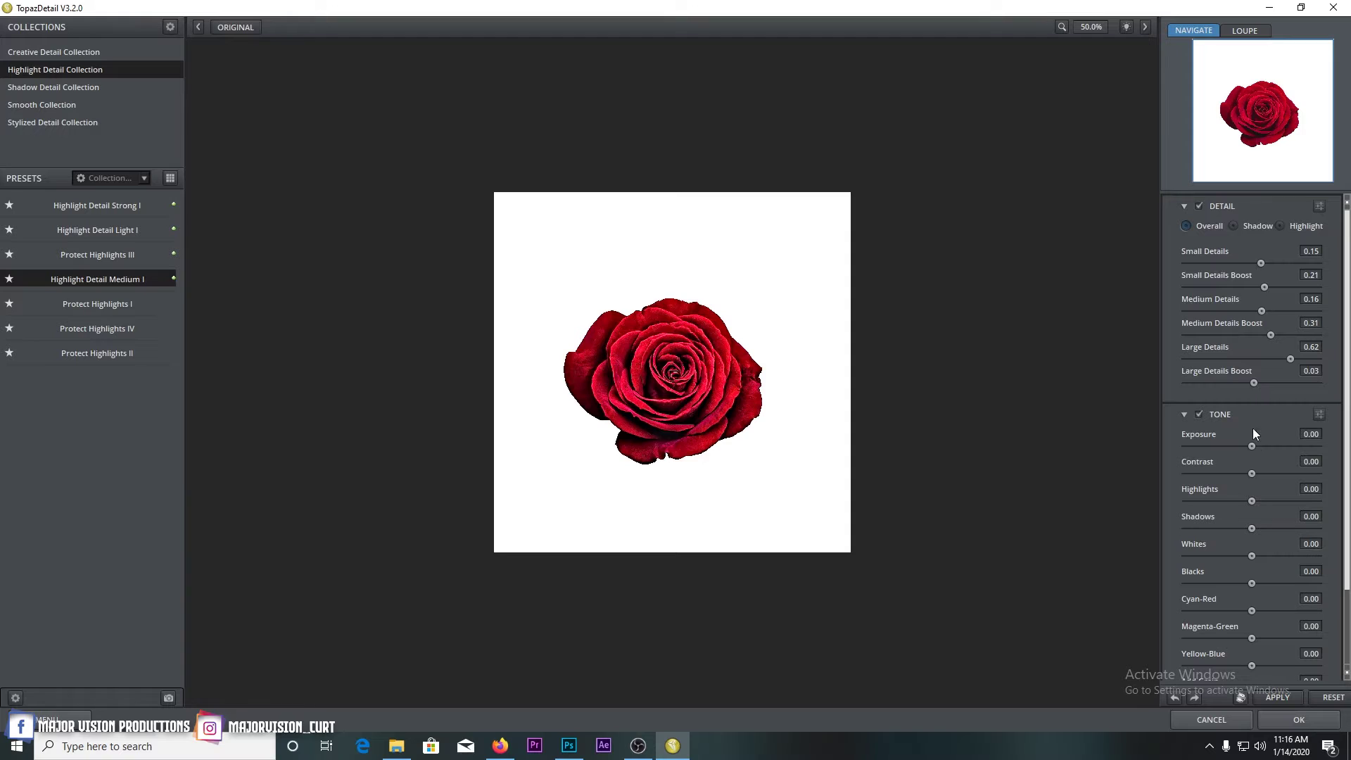
left_click_drag(1251, 446, 1276, 528)
left_click(1299, 720)
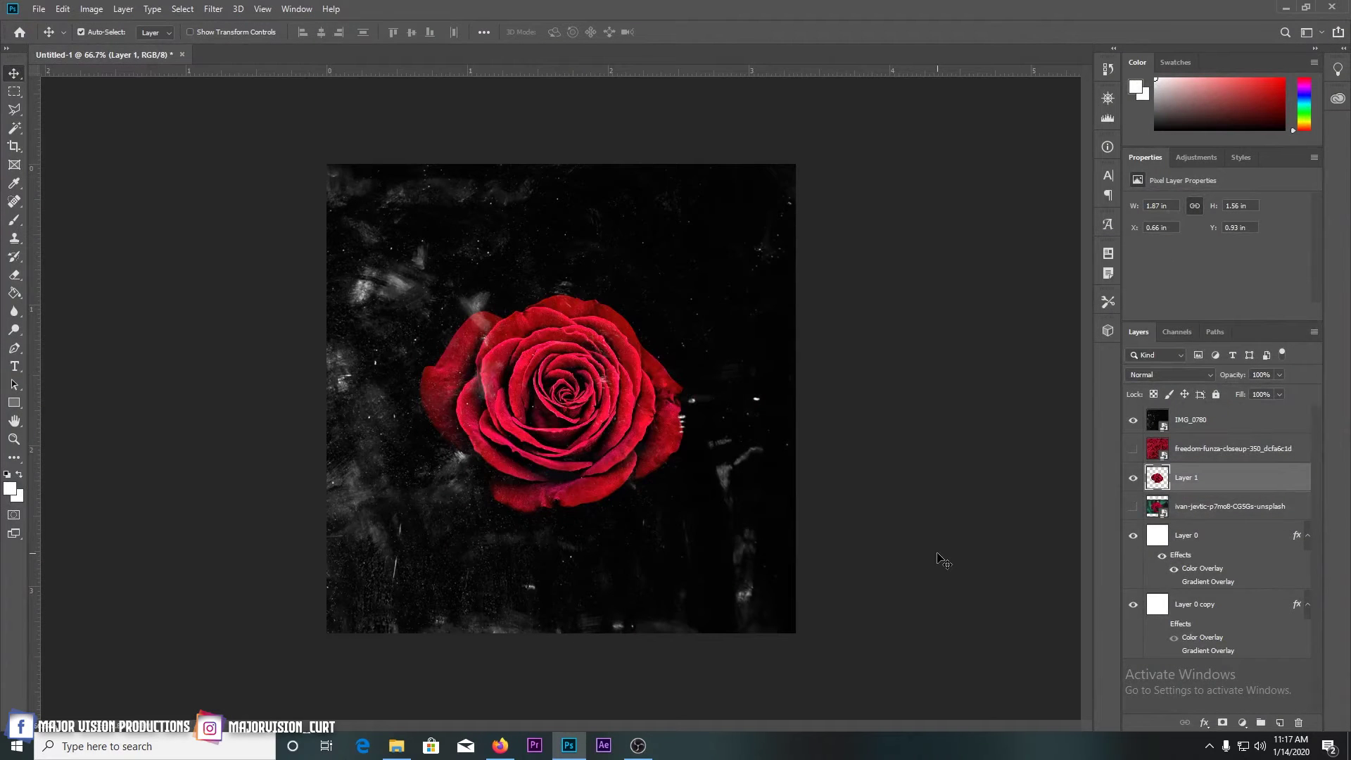
Lower the IMG_0780 texture layer's opacity to 49%
left_click(1174, 417)
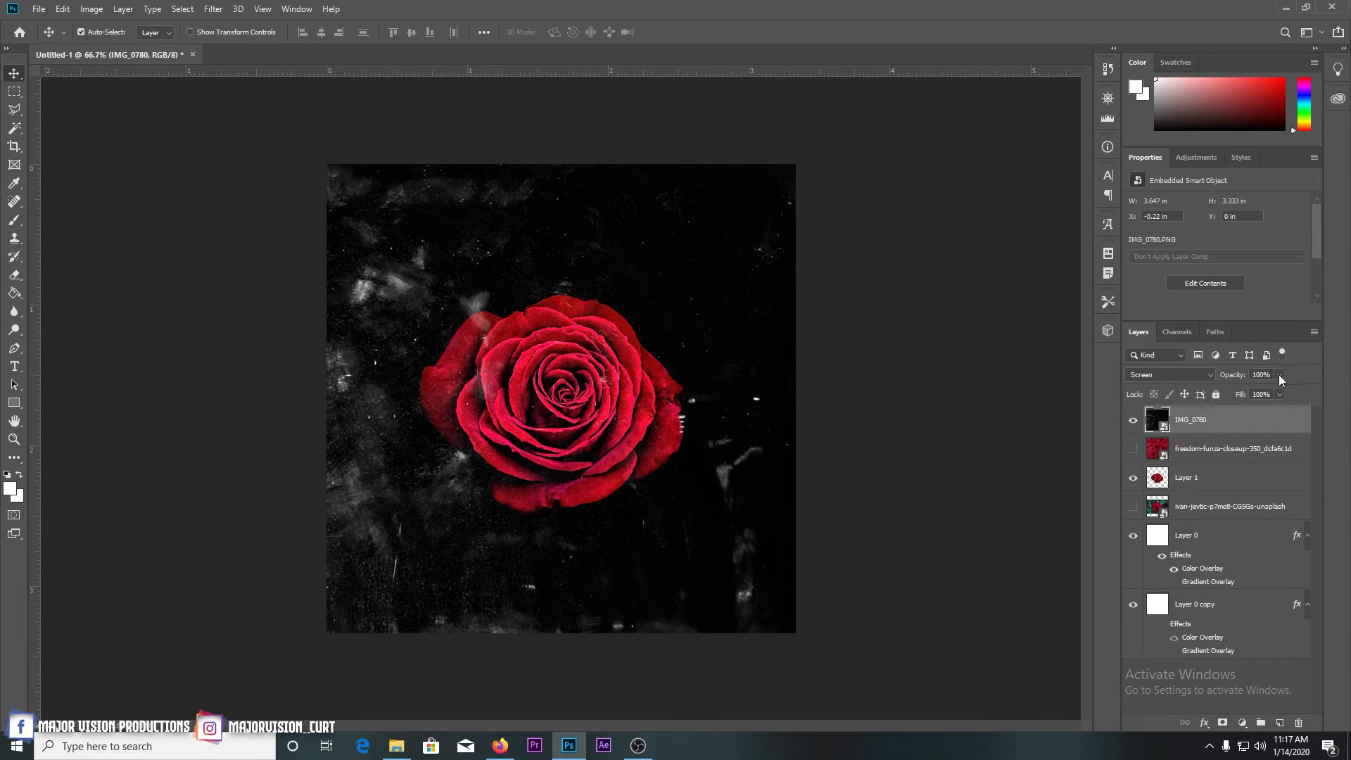
left_click_drag(1278, 375, 1247, 390)
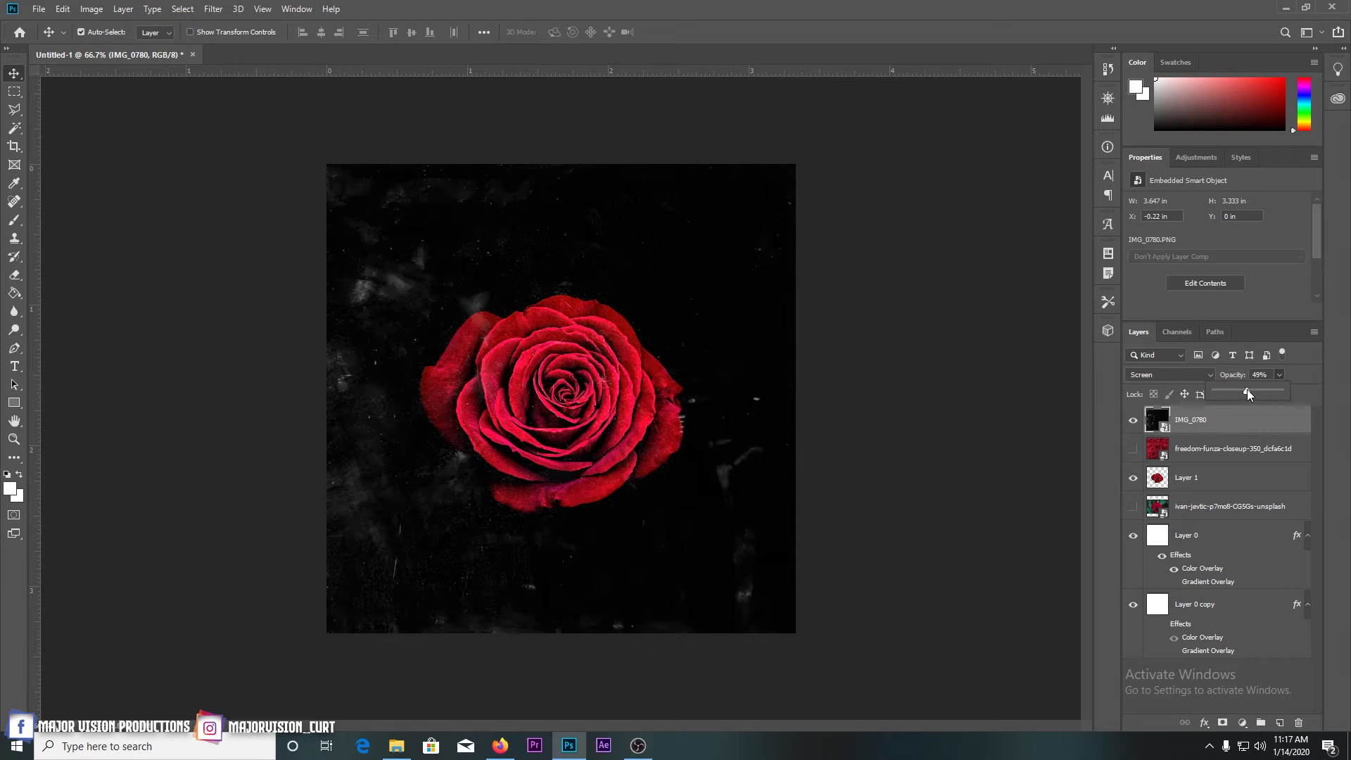
Add a black drop shadow to the rose on Layer 1 with the Normal blend mode
left_click(1210, 477)
right_click(1211, 477)
left_click(1072, 157)
left_click(784, 460)
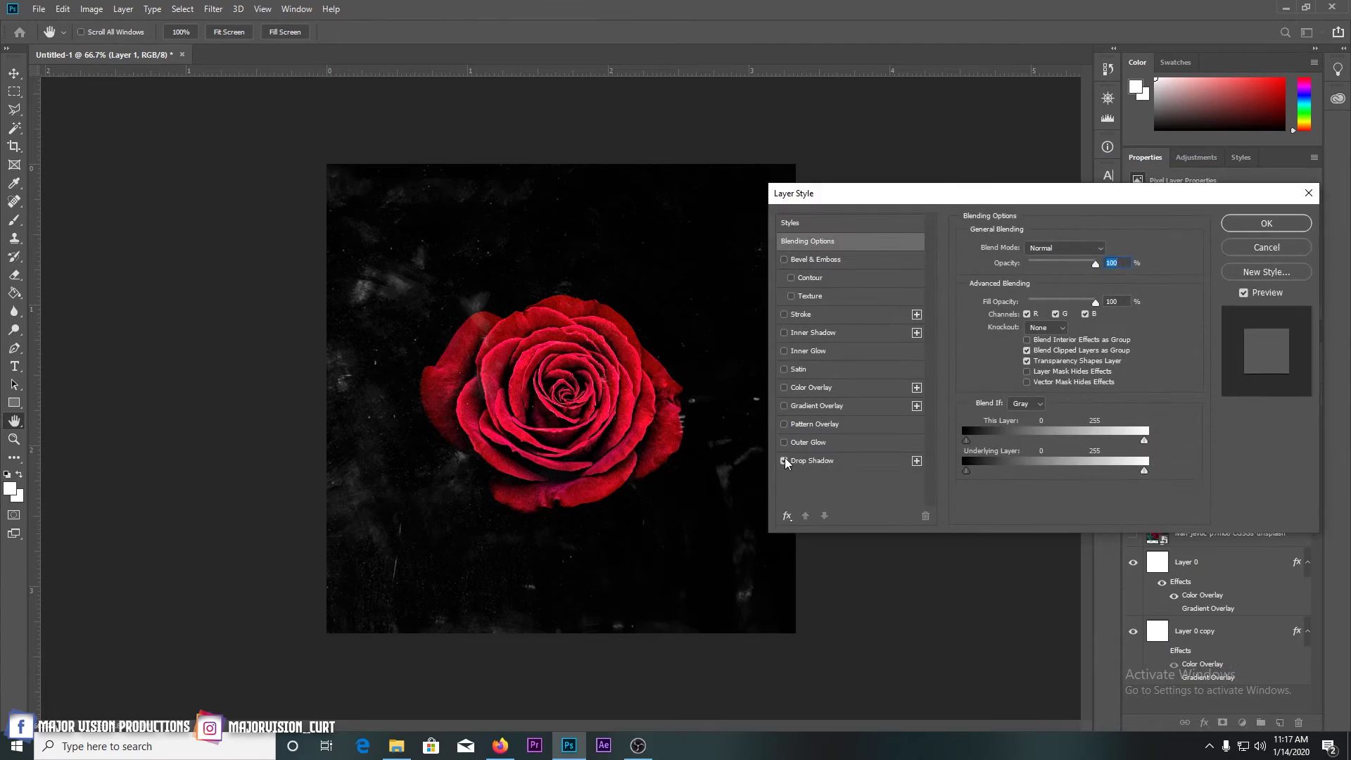
left_click(813, 460)
left_click(1053, 250)
left_click(1059, 266)
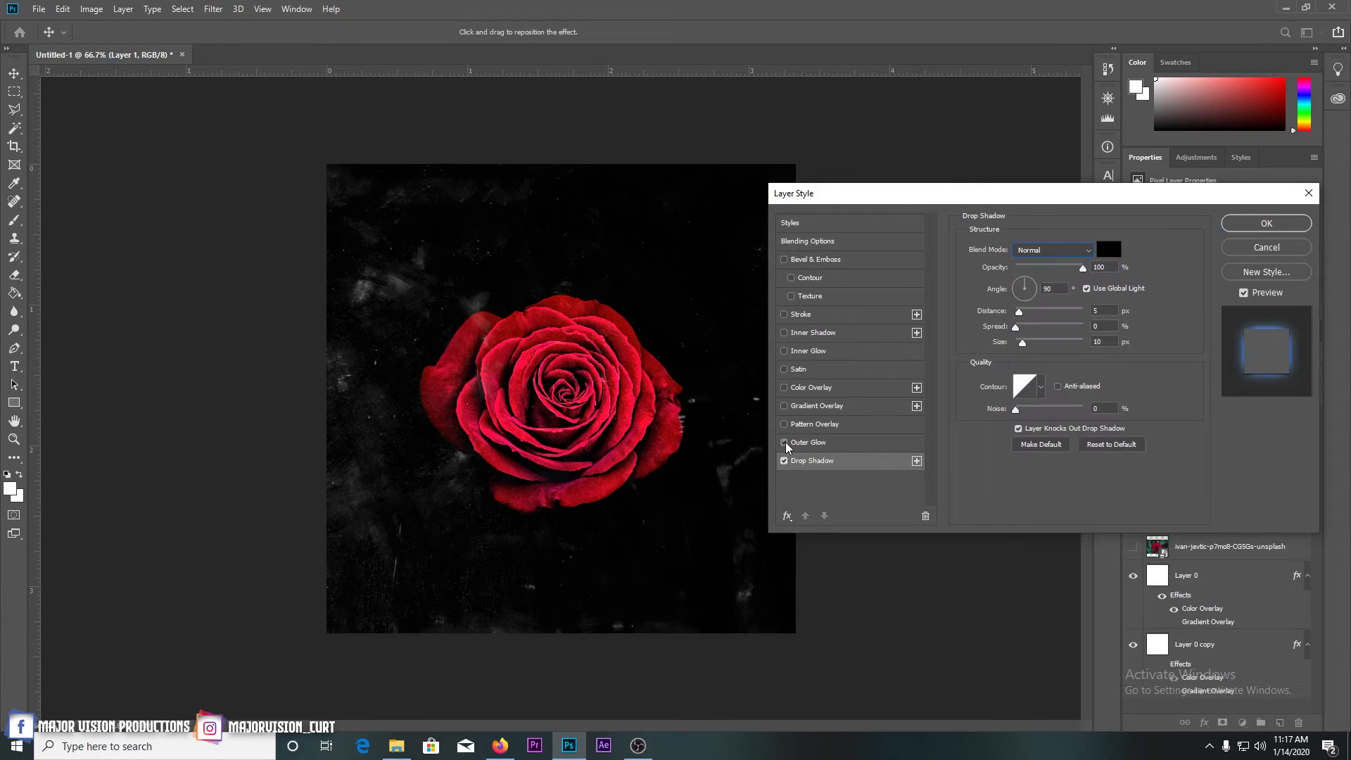
Add an inner shadow to the rose, adjust its settings, and apply the layer style
left_click_drag(1082, 199, 1062, 220)
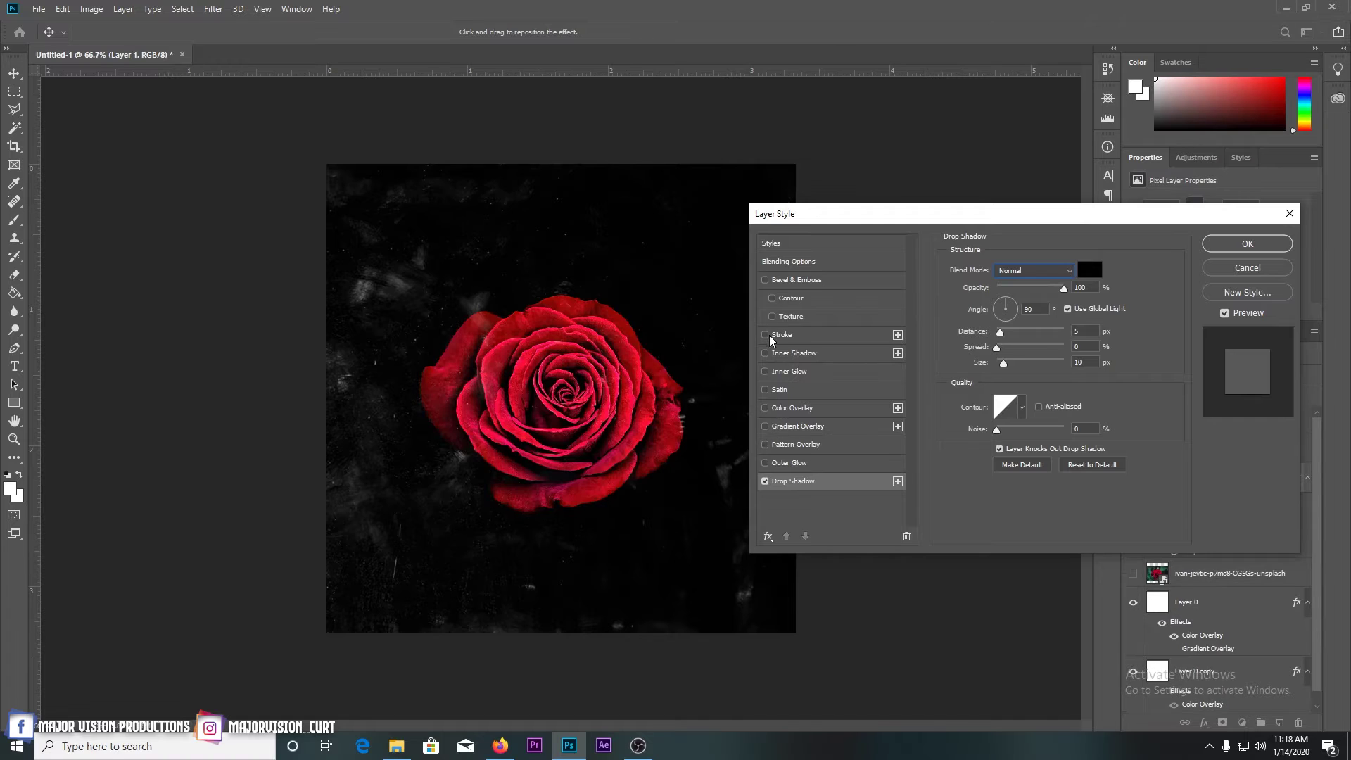
left_click(766, 353)
mouse_move(1012, 334)
left_mouse_down()
mouse_move(996, 333)
mouse_move(1005, 366)
mouse_move(1035, 351)
mouse_move(1016, 349)
left_mouse_up()
left_click(1247, 244)
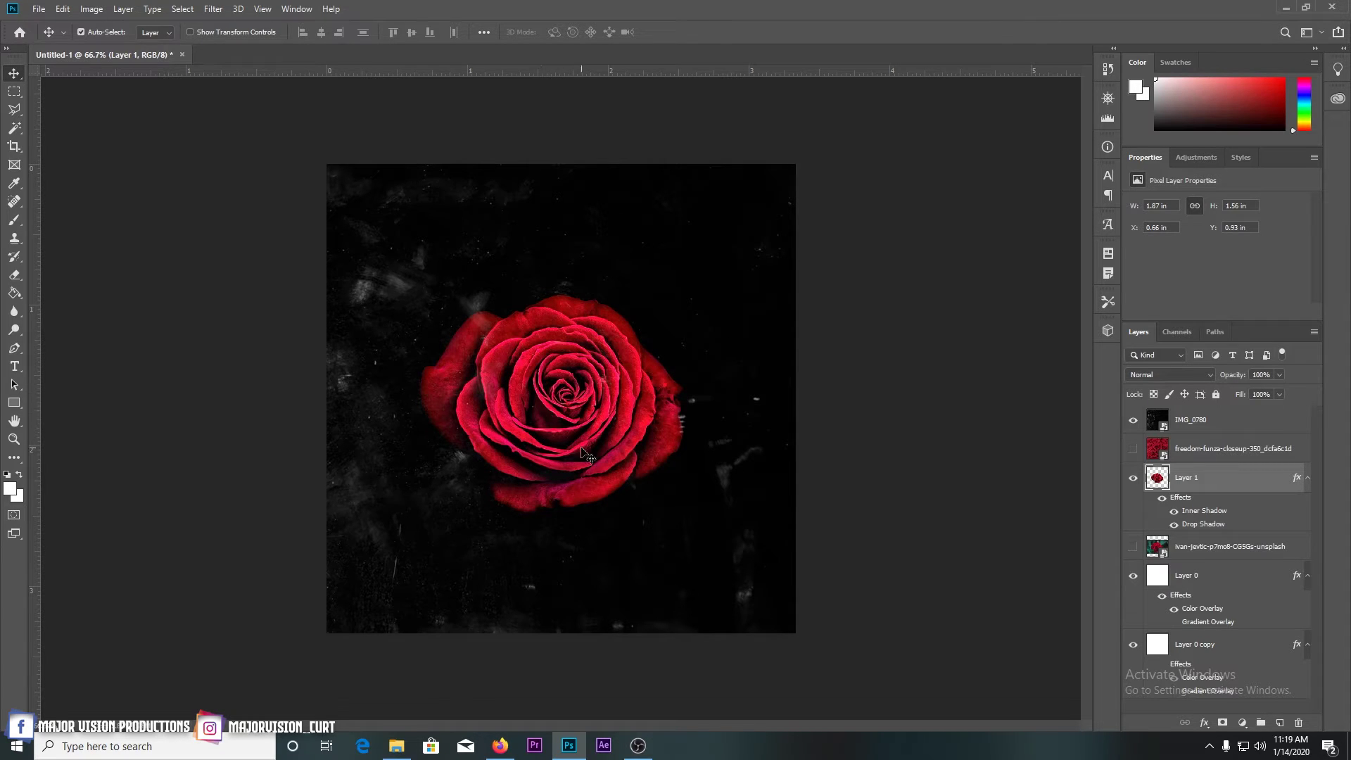
Scale the IMG_0780 texture and the rose on Layer 1 together to about 85% wide and center them on the canvas
left_click(1210, 433)
left_click(1202, 484, "ctrl")
key("ctrl+t")
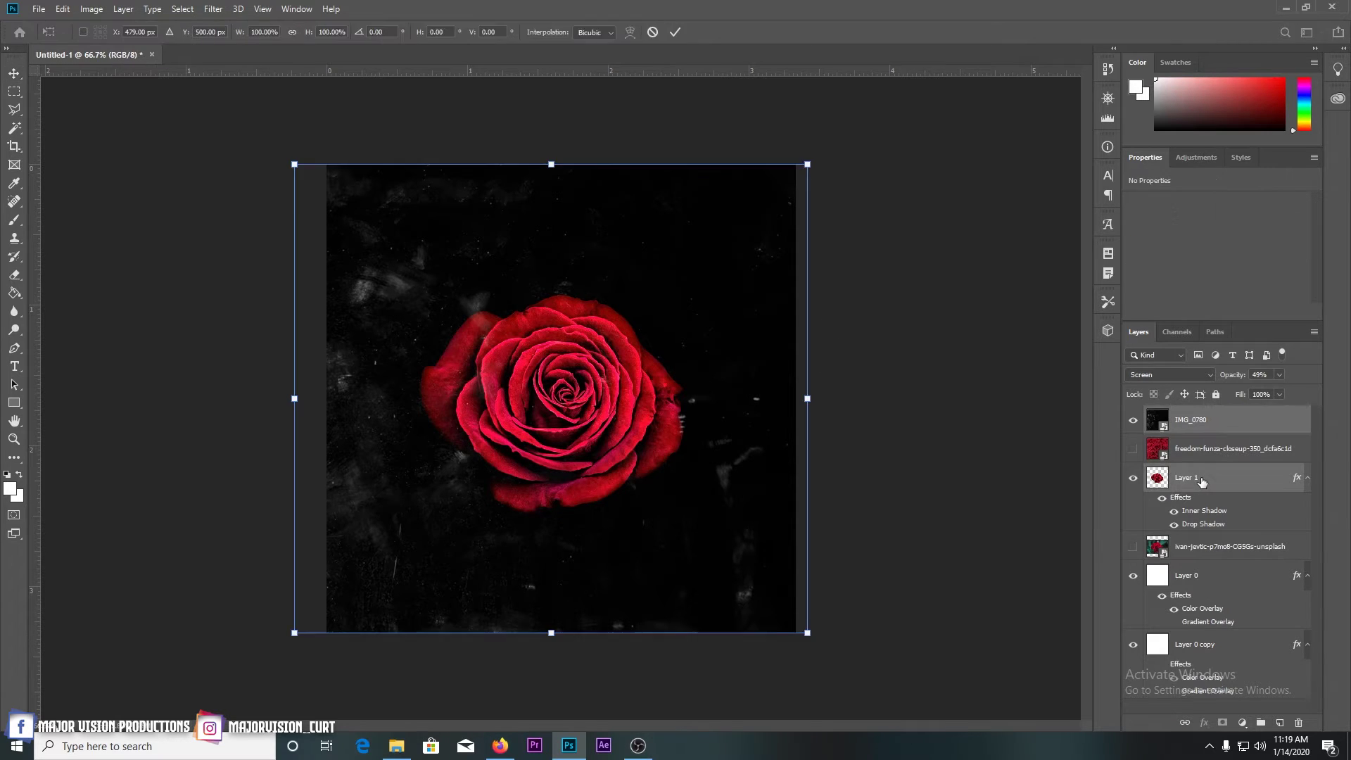
left_click_drag(808, 165, 711, 234)
left_click_drag(595, 343, 649, 307)
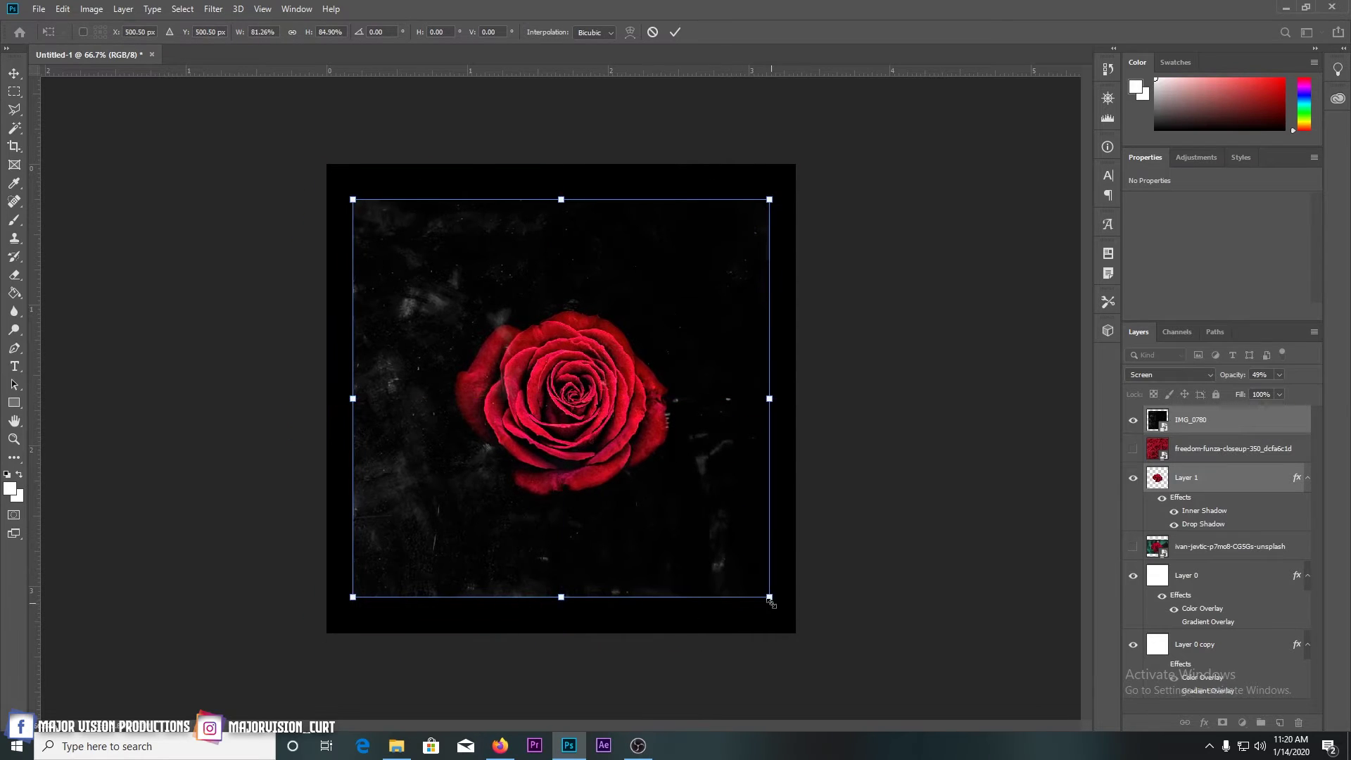
left_click_drag(769, 597, 781, 606)
left_click_drag(617, 400, 611, 399)
left_click_drag(350, 195, 333, 180)
left_click_drag(532, 316, 537, 317)
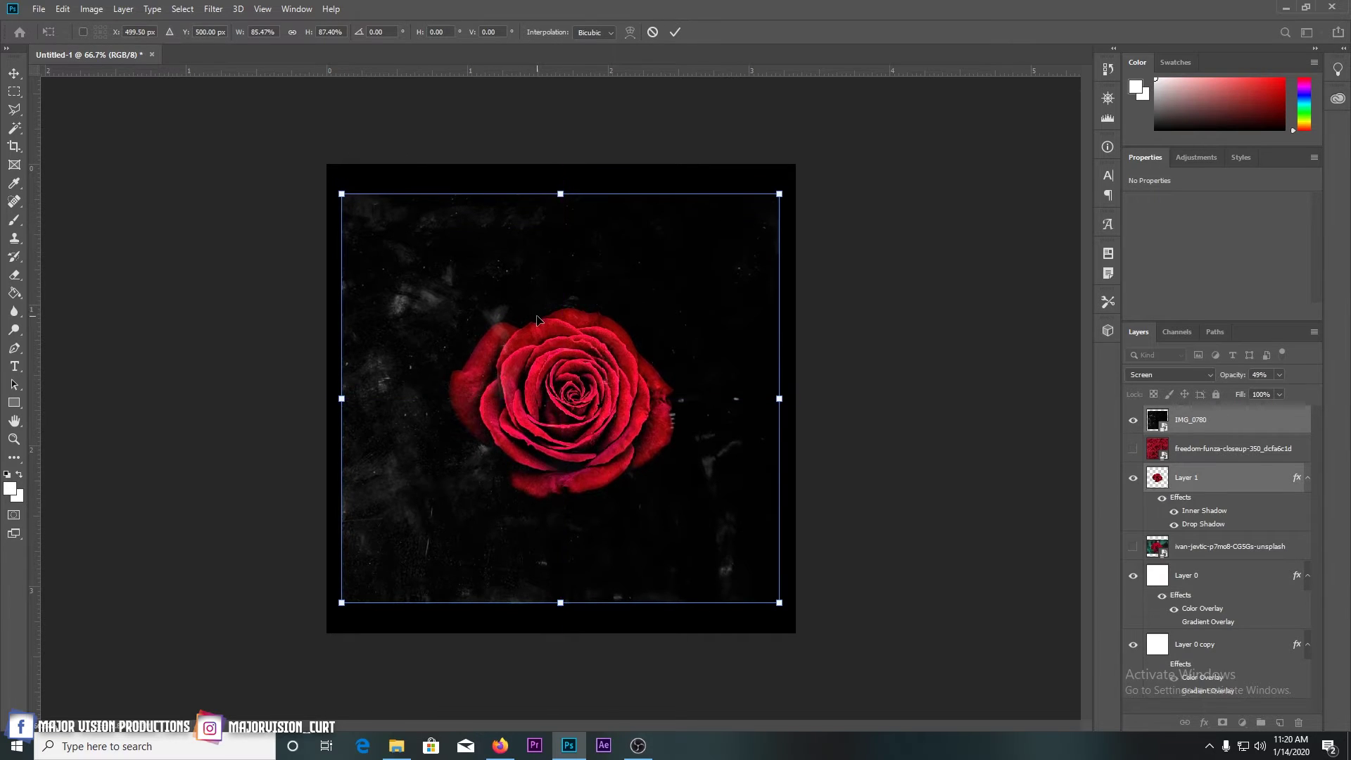
left_click_drag(560, 194, 560, 190)
left_click_drag(573, 342, 574, 347)
key("Return")
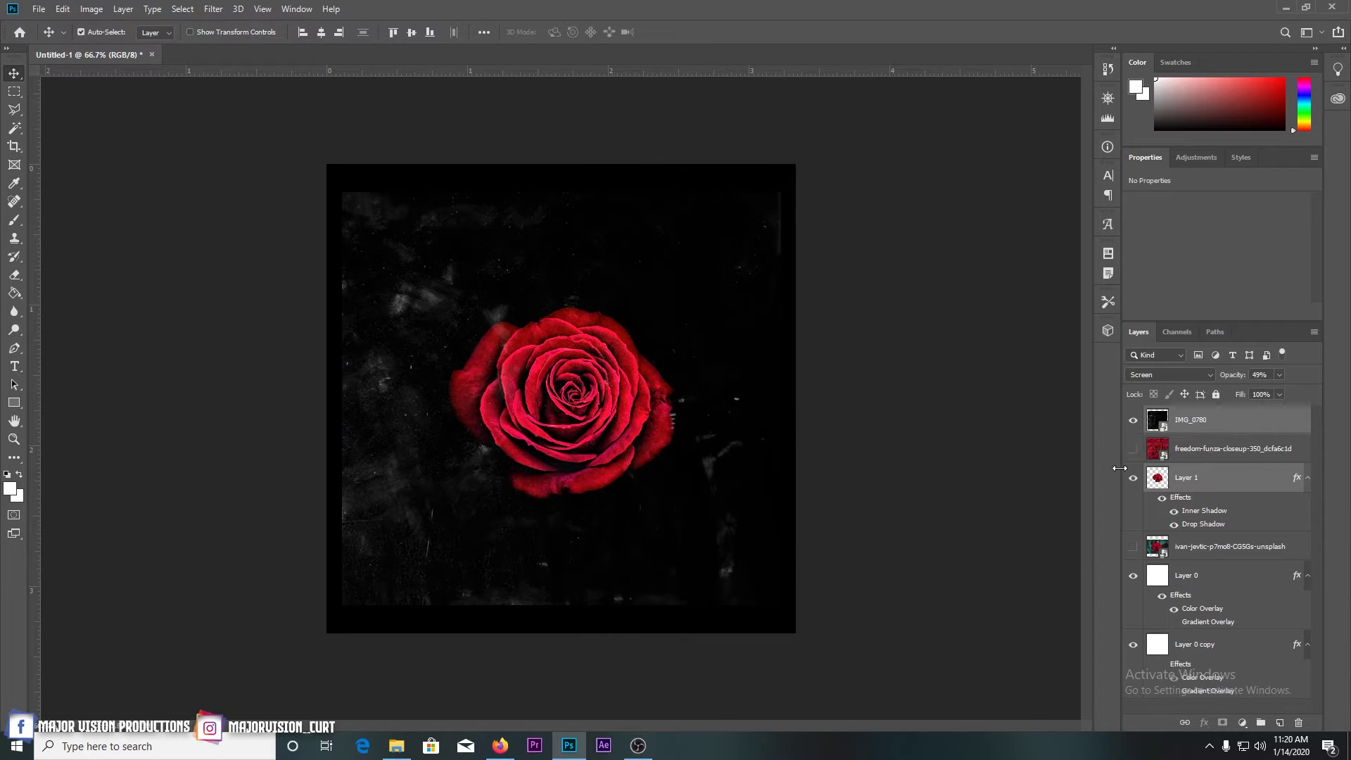
Toggle the green-background rose photo and Layer 0 to compare the layers, and hide Layer 0 copy
left_click(1134, 548)
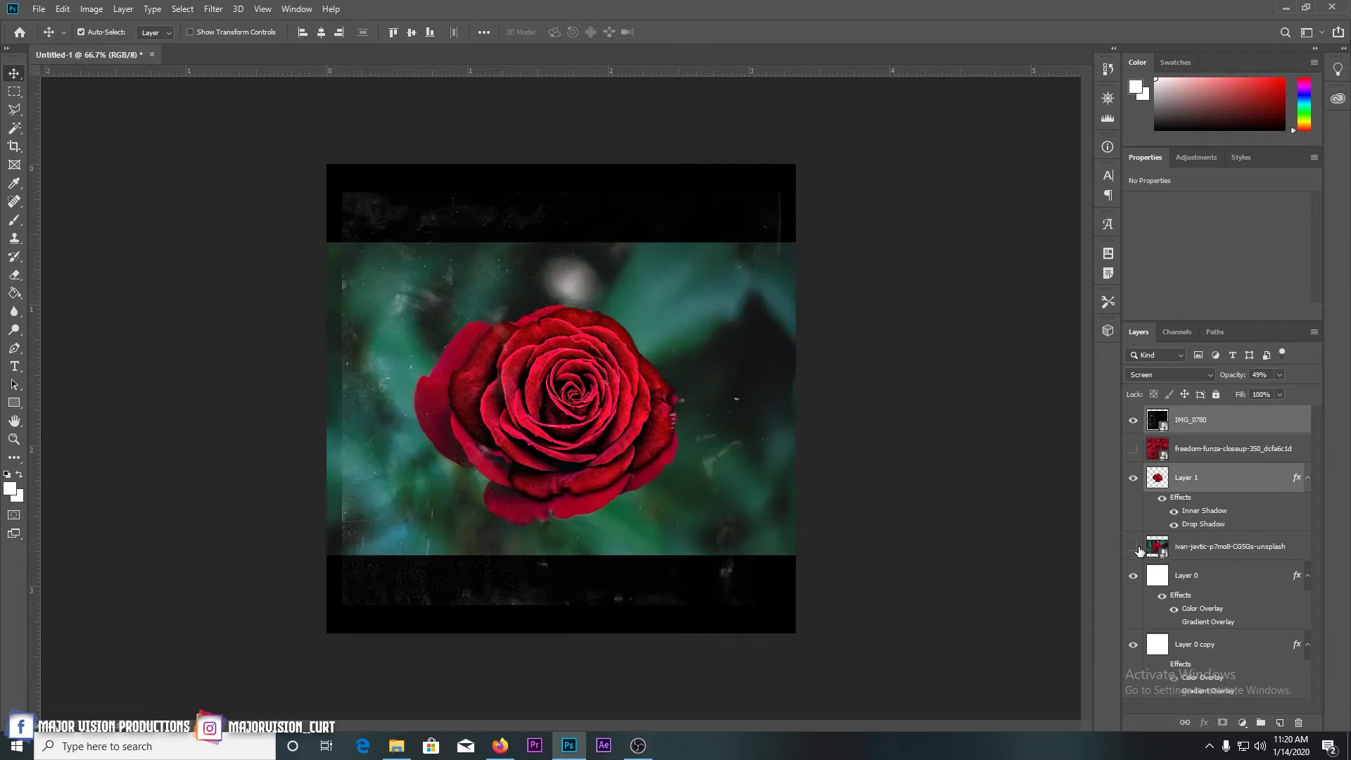
left_click(1135, 548)
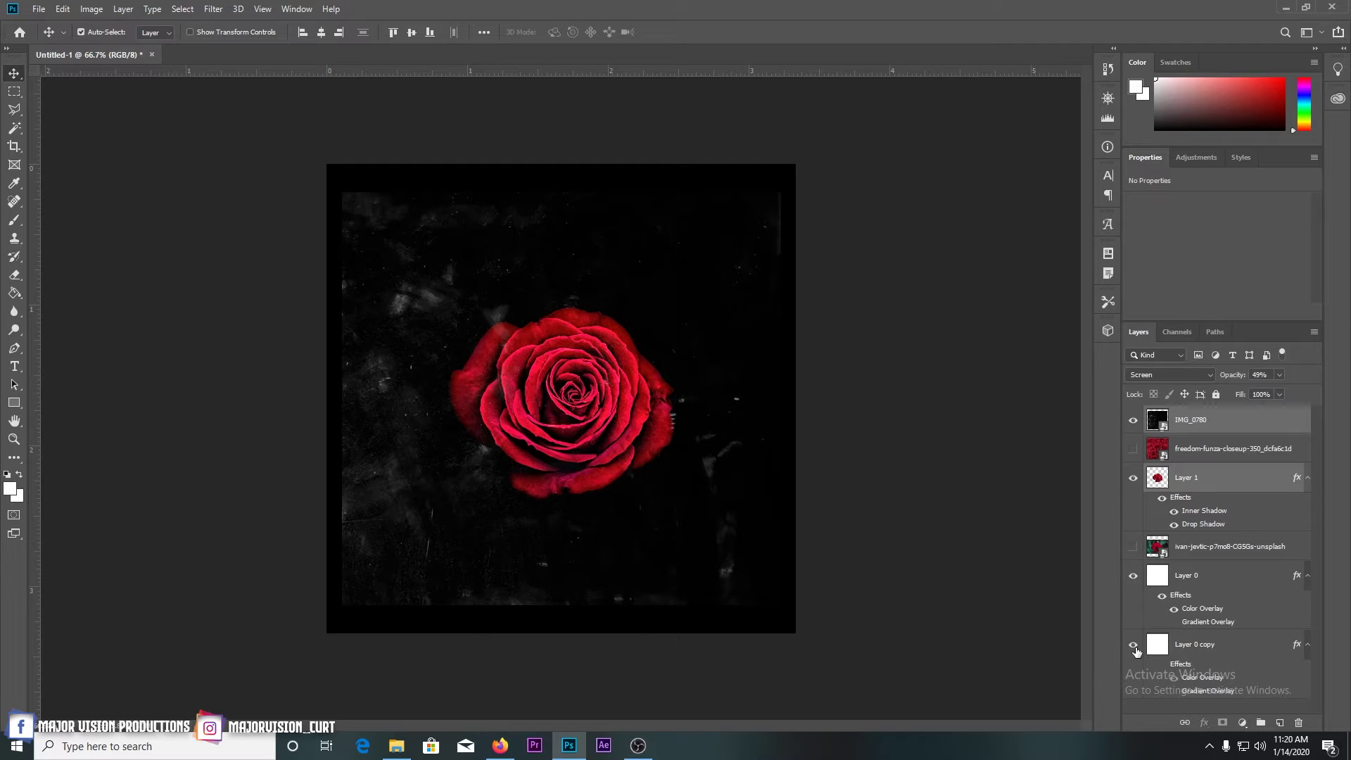
left_click(1239, 479)
left_click(1133, 576)
left_click(1133, 575)
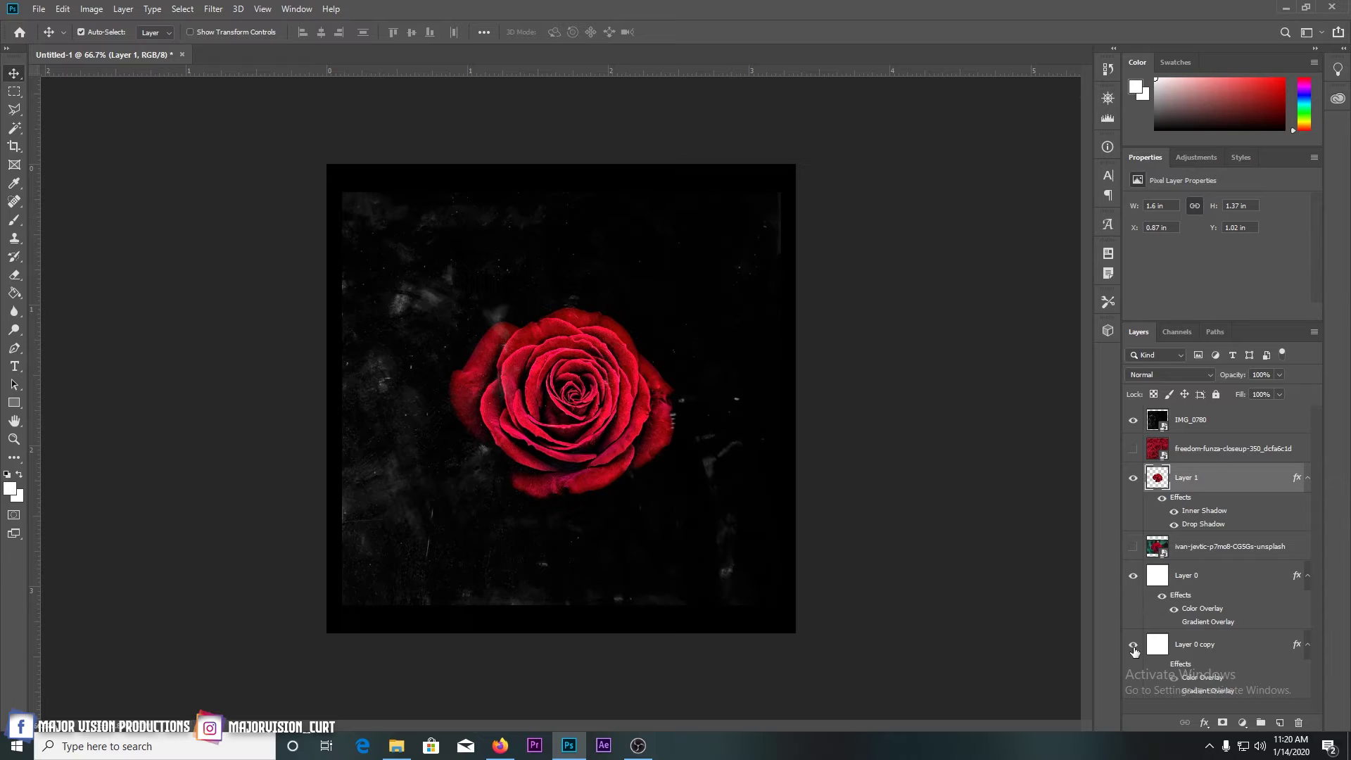
left_click(1133, 645)
left_click(1133, 578)
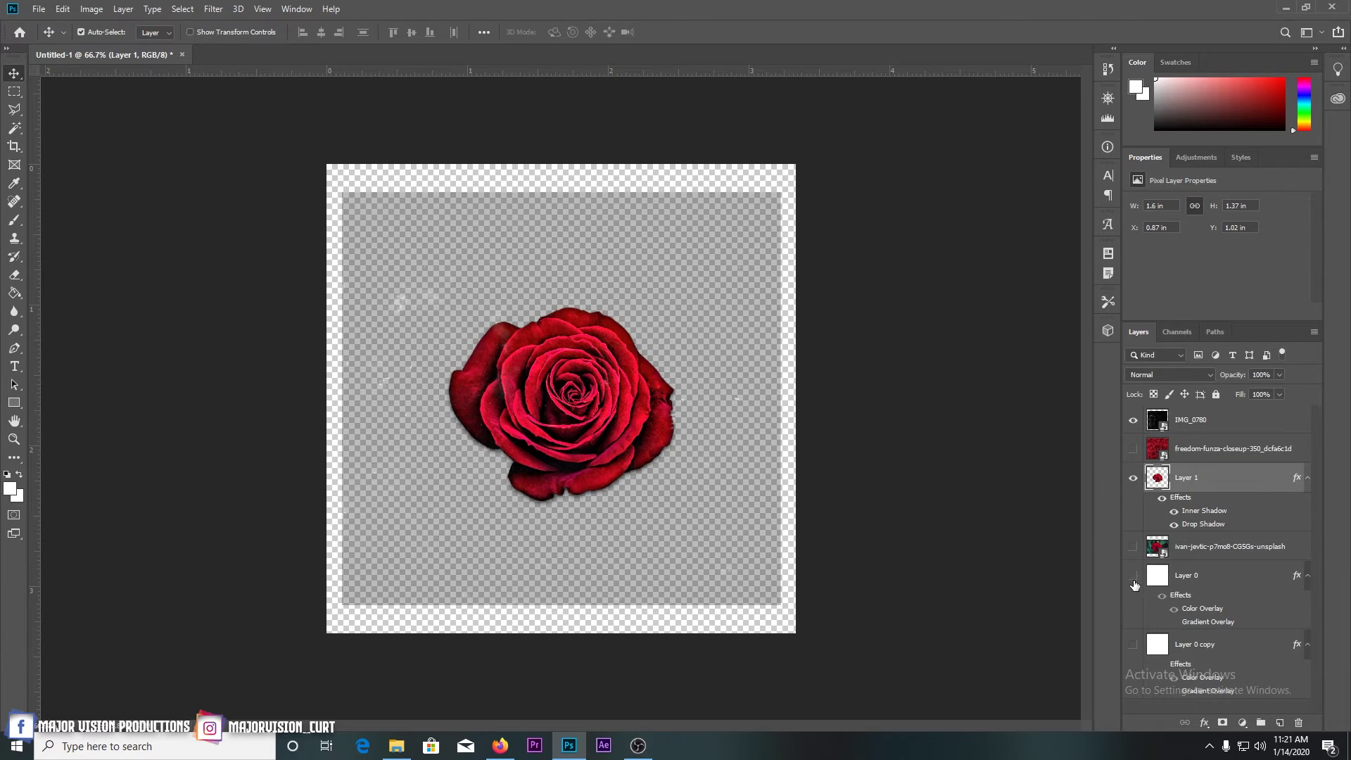
left_click(1134, 578)
Check Layer 0's layer effects by switching their visibility off and on
right_click(1203, 584)
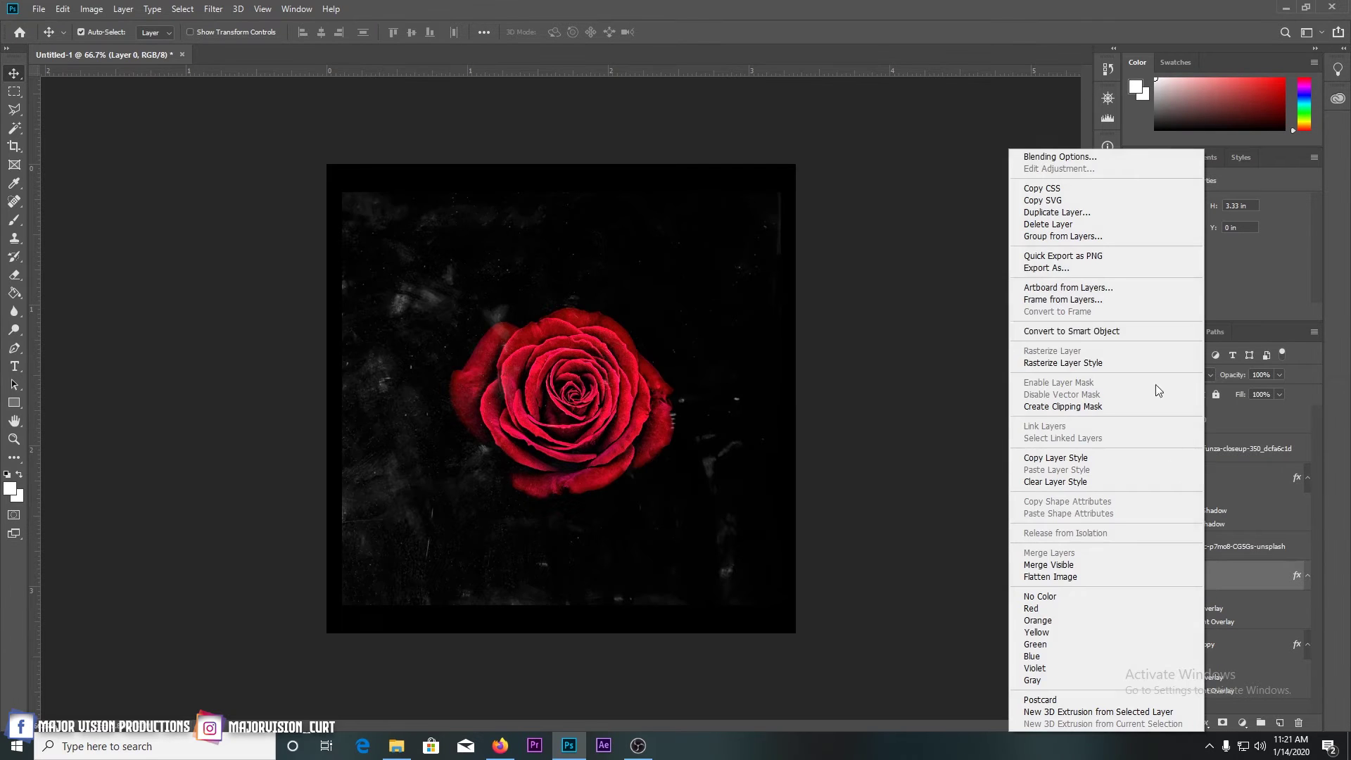
left_click(1051, 159)
left_click(1161, 597)
left_click(1162, 596)
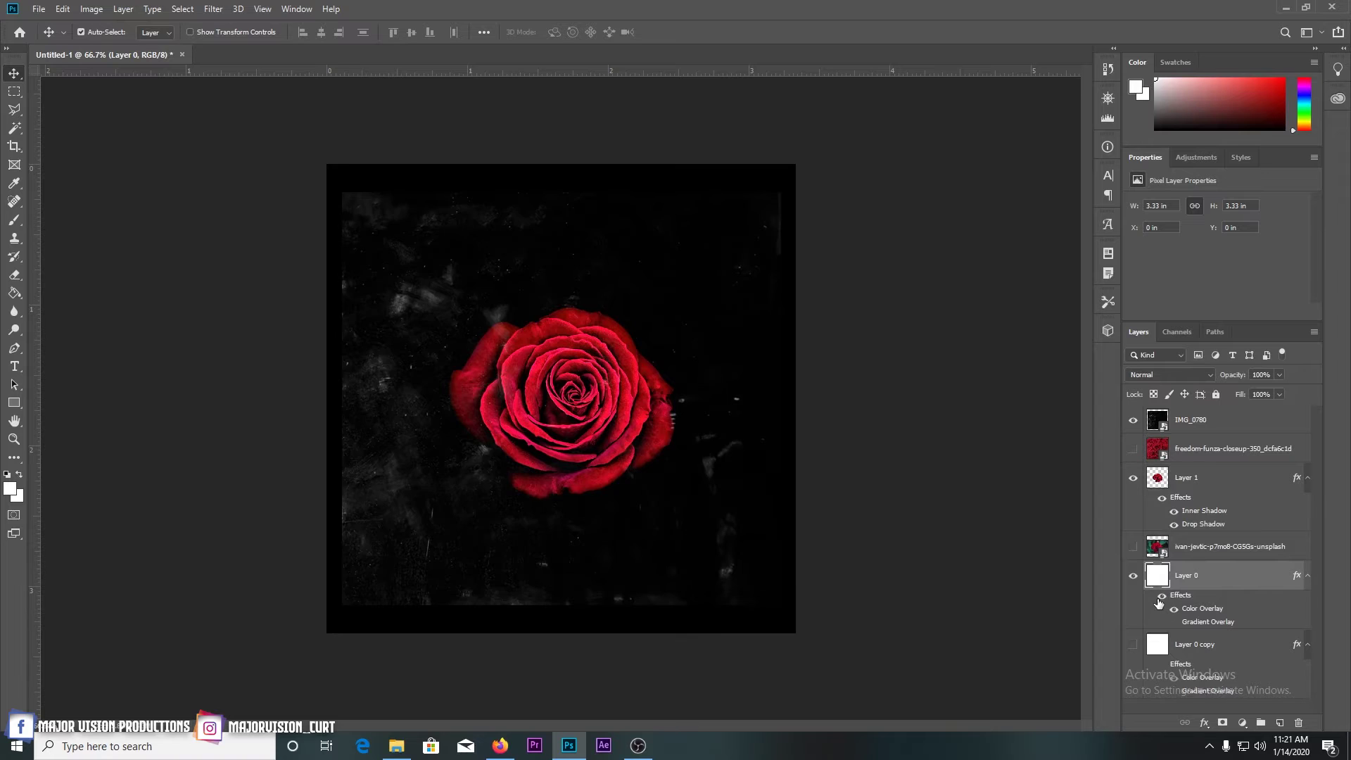
left_click(1161, 597)
left_click(1161, 597)
Move Layer 0 above the hidden ivan-jevtic photo layer and shrink it to 3.12 × 2.93 in, matching the texture's edges
left_click_drag(1206, 575, 1200, 543)
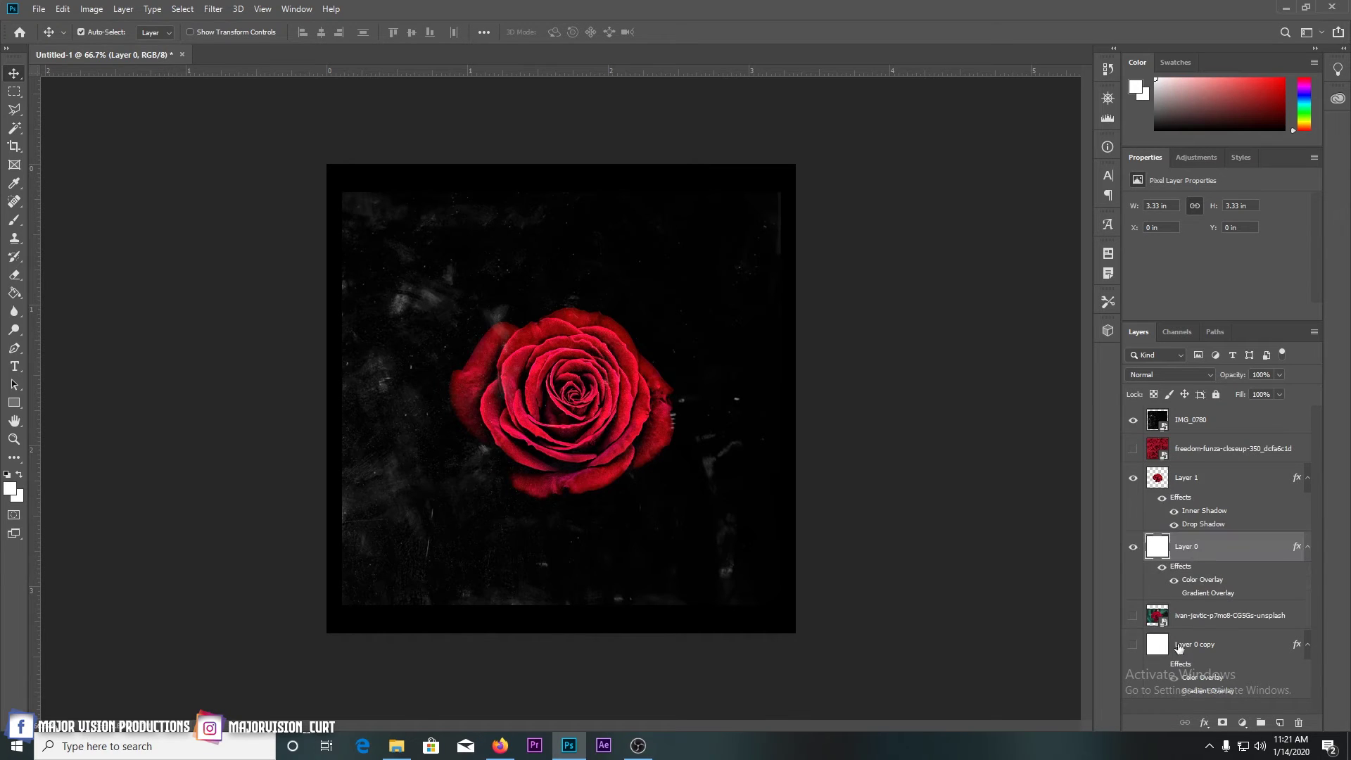
left_click(1134, 644)
key("ctrl+t")
left_click_drag(796, 164, 779, 191)
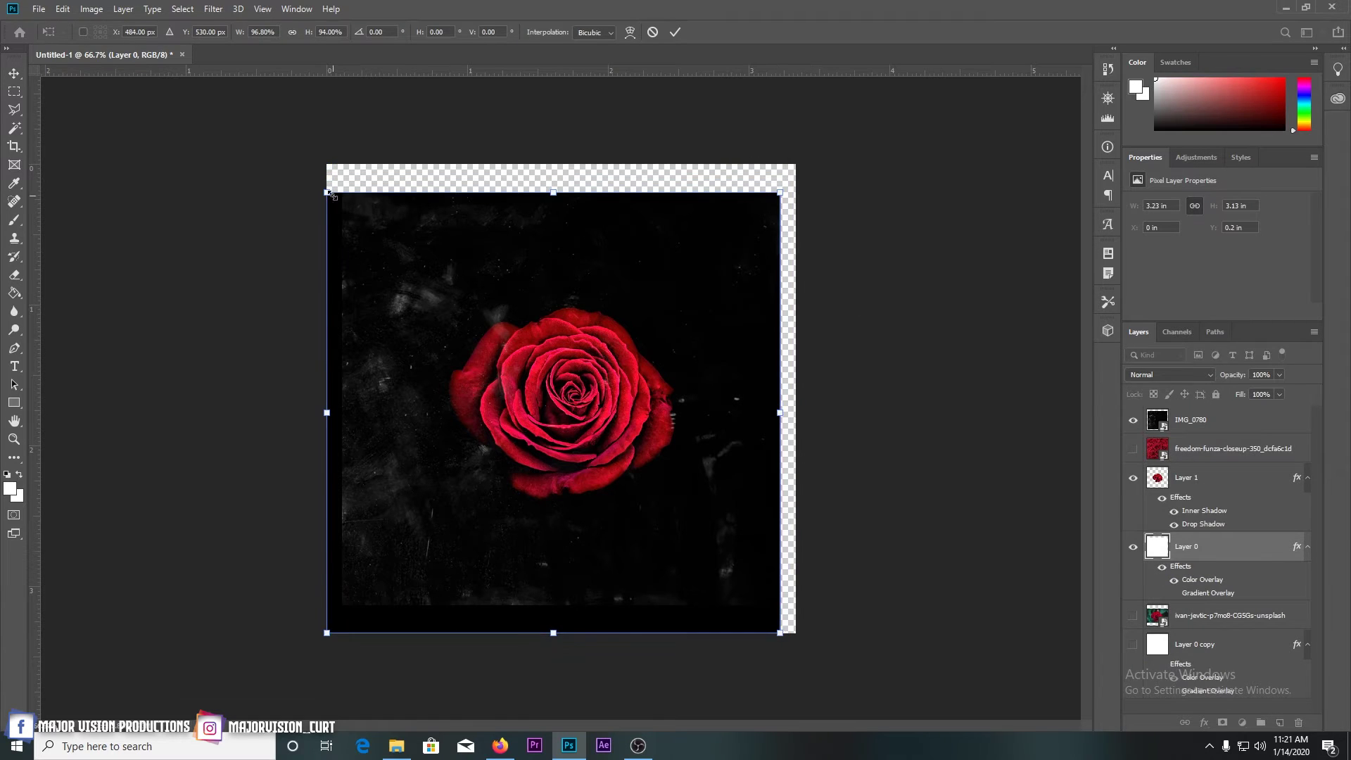
left_click_drag(328, 192, 344, 200)
left_click_drag(561, 633, 561, 605)
key("Return")
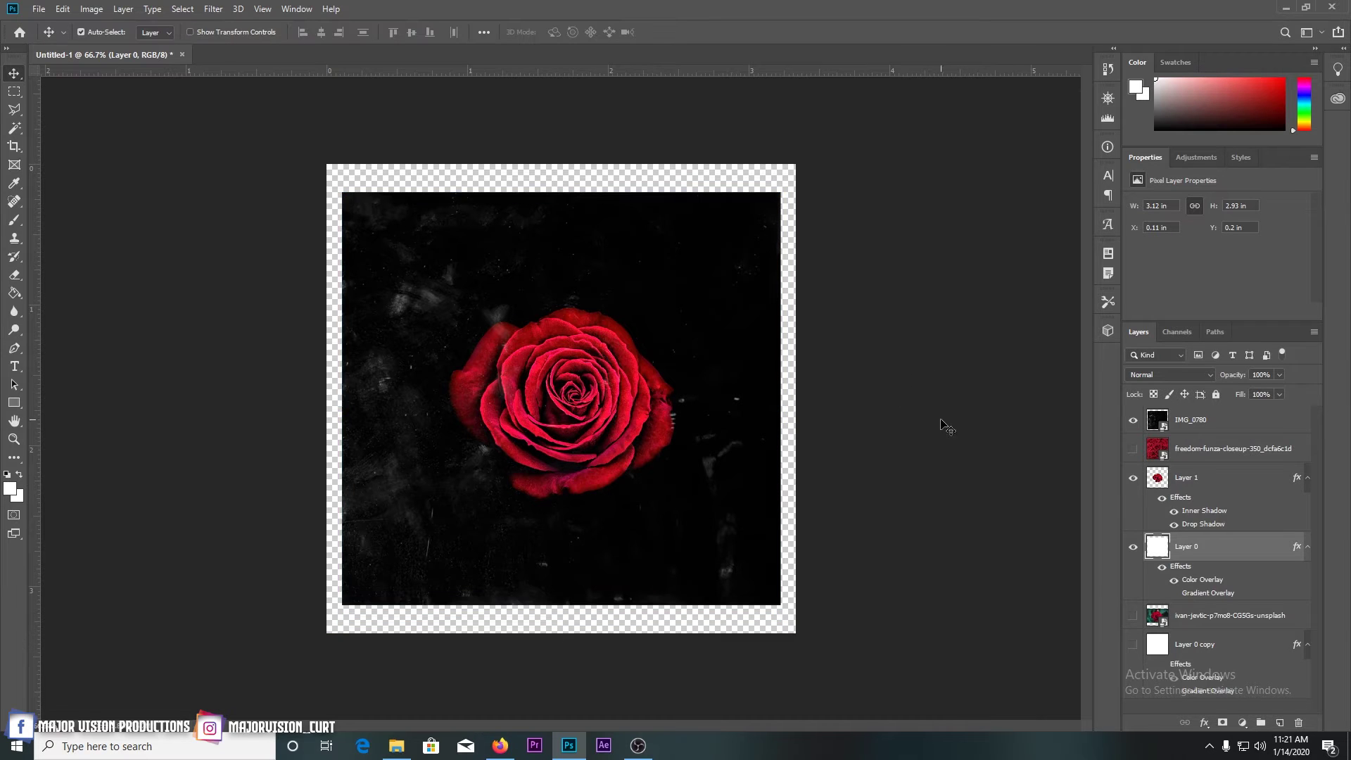
Show the freedom-funza roses layer directly above Layer 0 copy and enlarge it to 3.46 × 3.453 in, slightly beyond the canvas edges
left_click(1134, 448)
left_click_drag(1205, 449, 1205, 630)
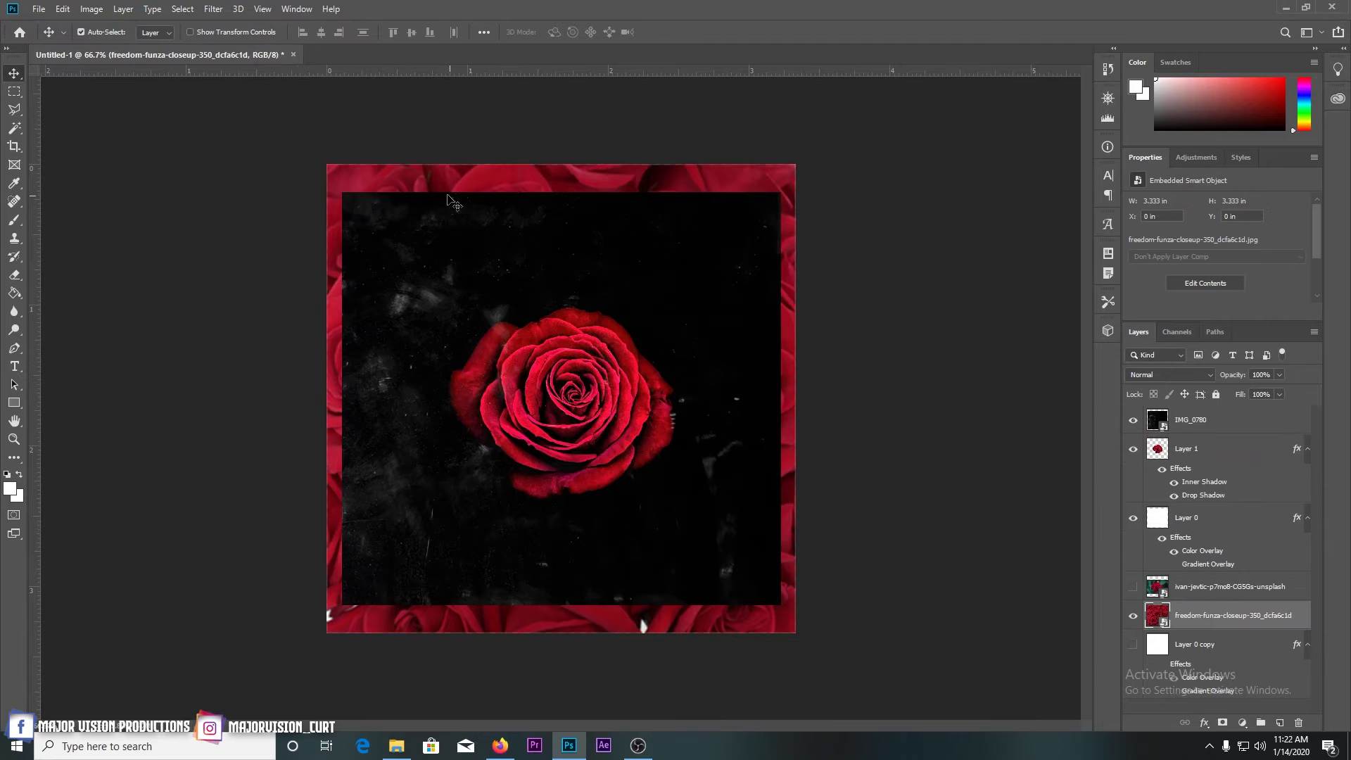
key("ctrl+t")
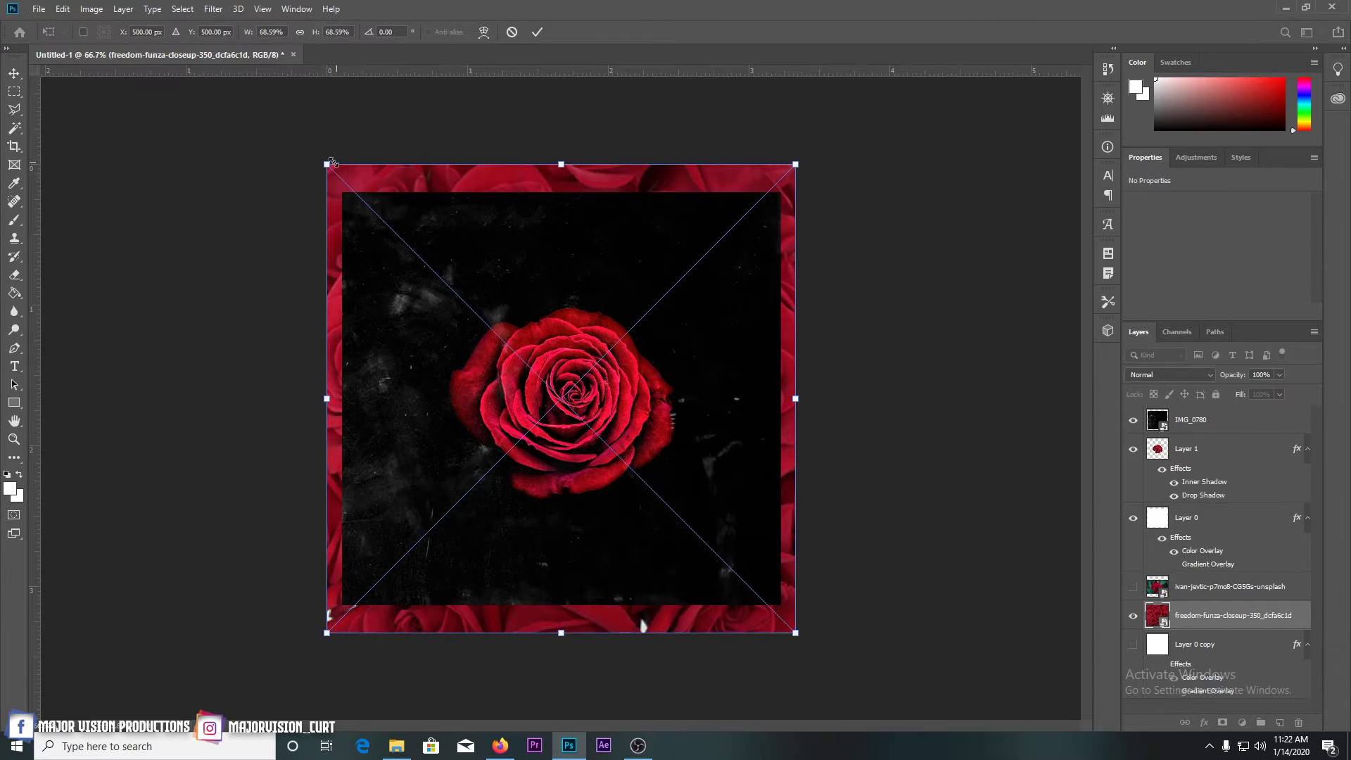
left_click_drag(326, 163, 320, 164)
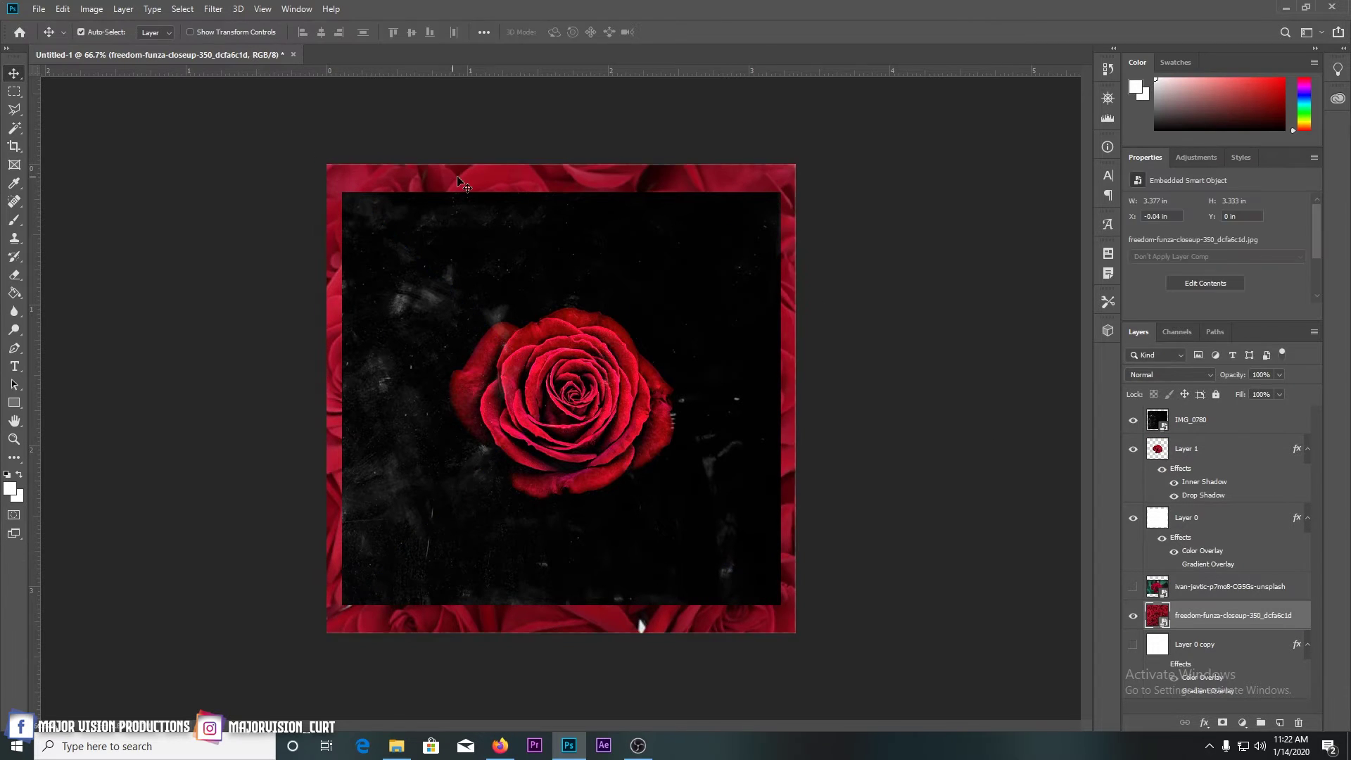
left_click_drag(559, 161, 559, 157)
left_click_drag(795, 157, 804, 158)
key("Return")
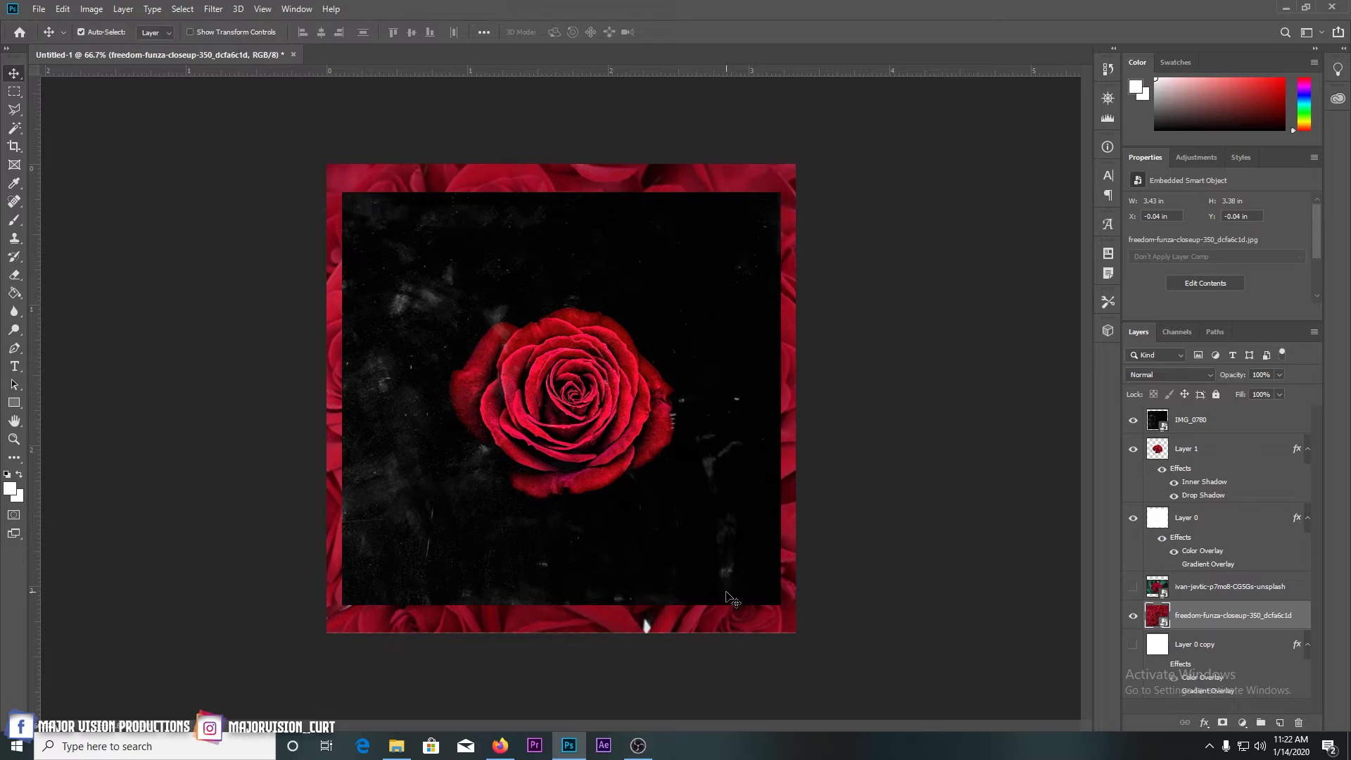
key("ctrl+t")
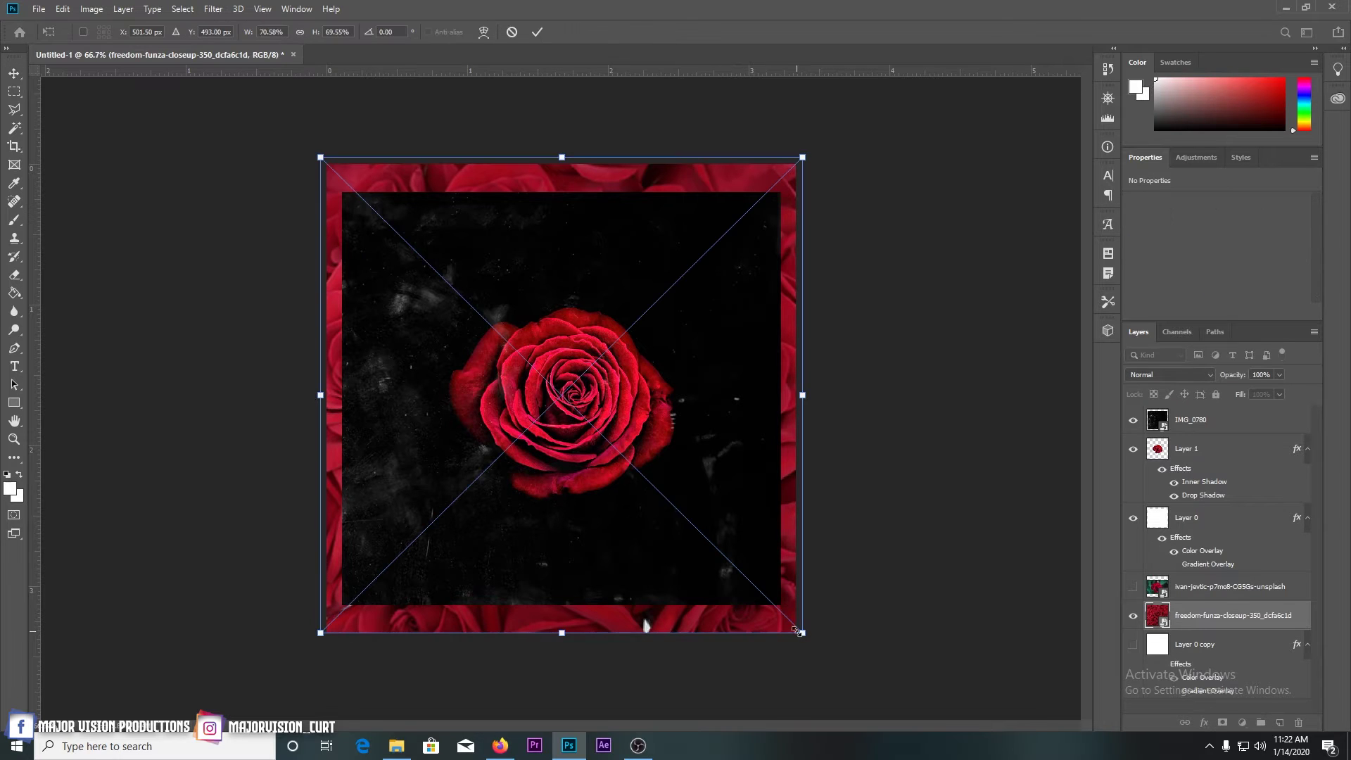
key("Return")
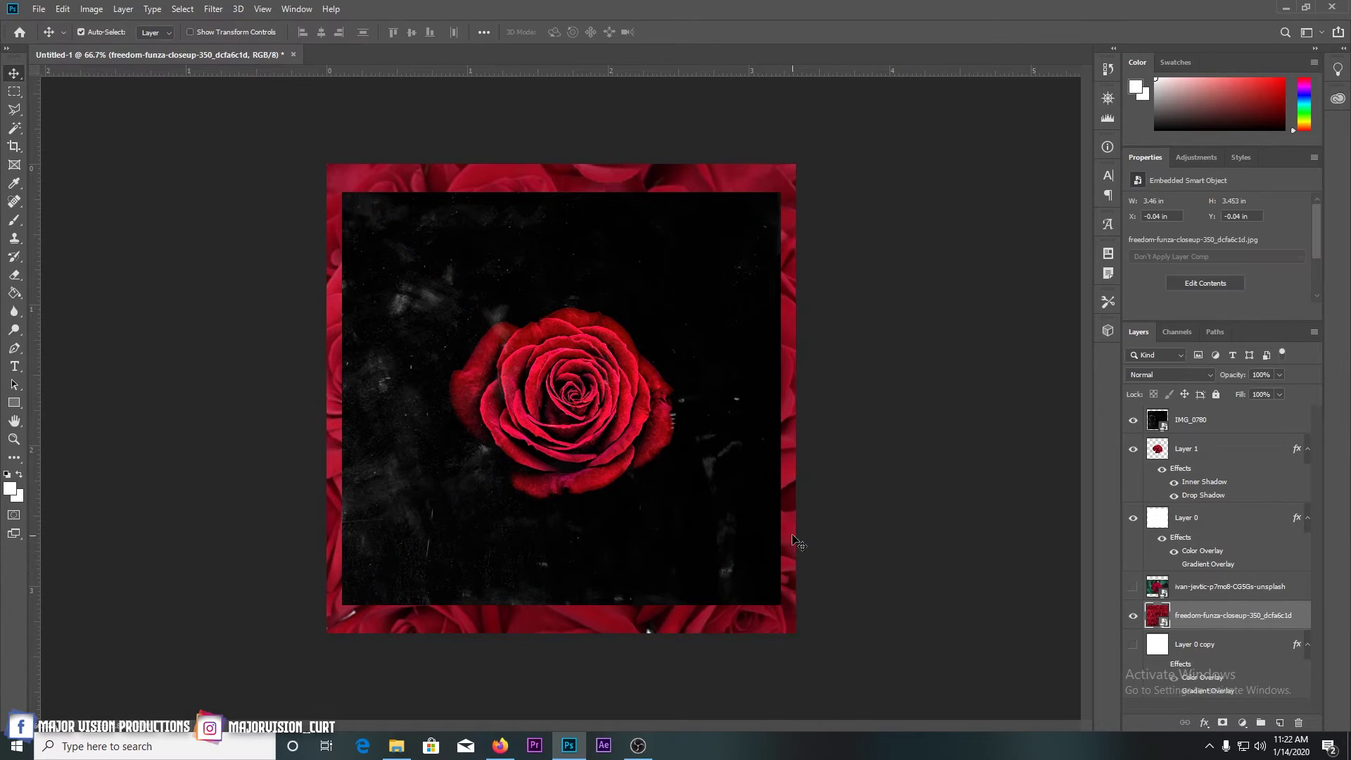
Enlarge IMG_0780, Layer 1 and Layer 0 together and center them, leaving a thinner rose border around the black square
left_click(1213, 426)
left_click(1211, 449, "ctrl")
left_click(1210, 517, "ctrl")
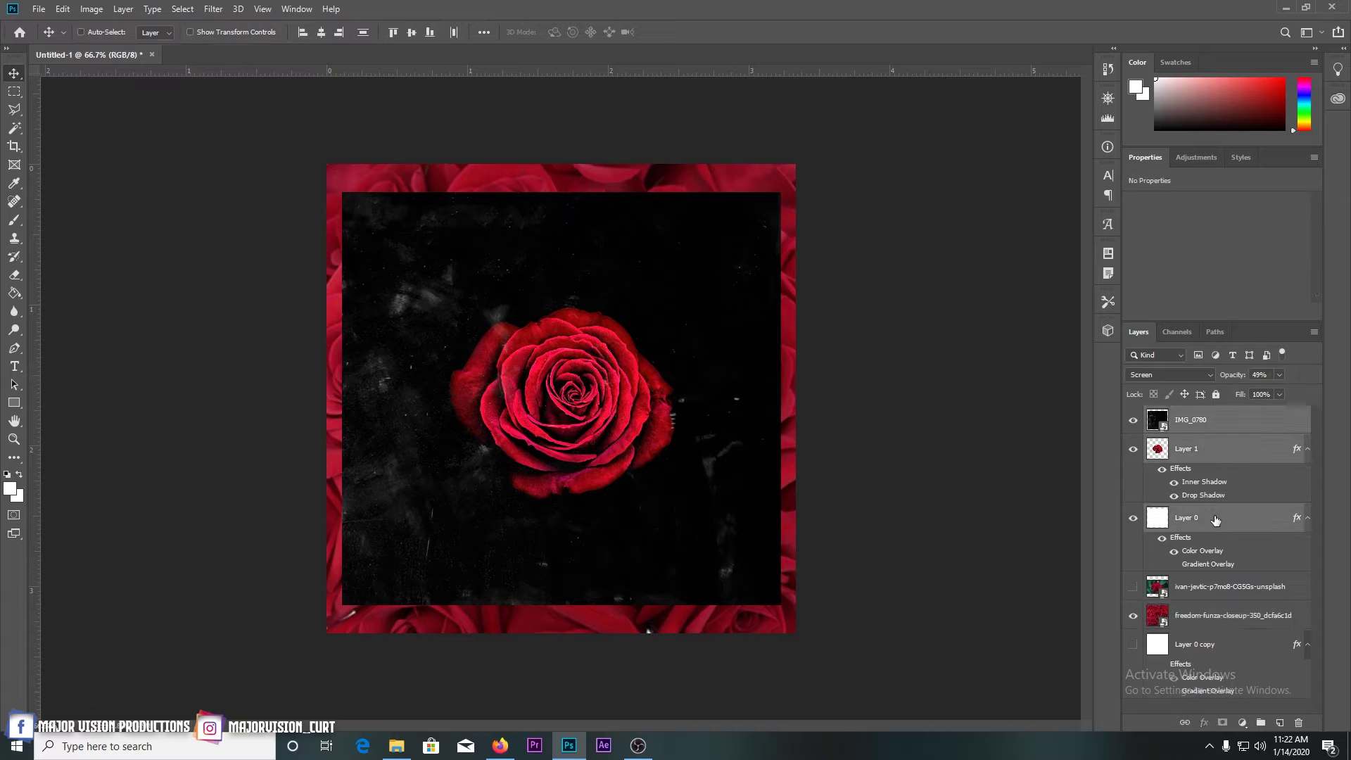
key("ctrl+t")
left_click_drag(342, 193, 339, 175)
left_click_drag(780, 603, 789, 618)
left_click_drag(685, 507, 681, 503)
key("Return")
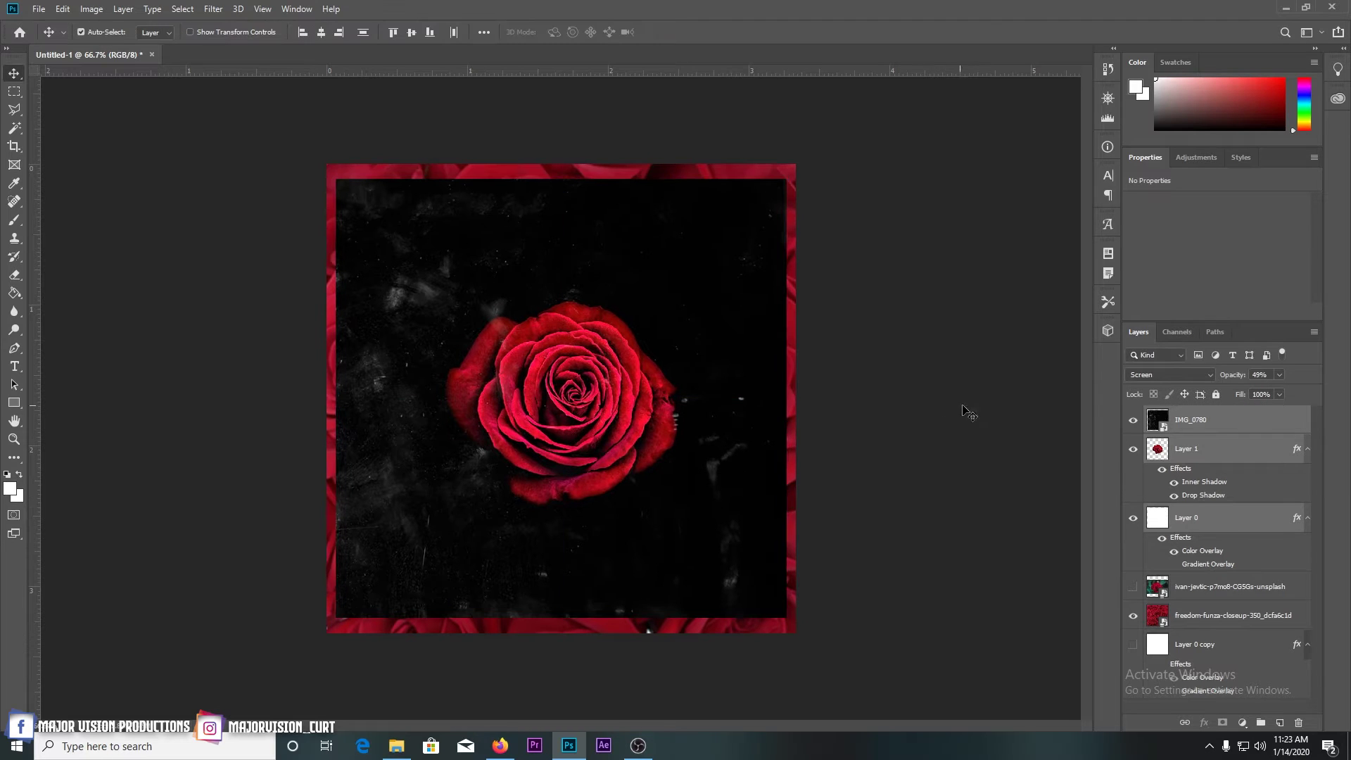
Run Topaz Detail on the roses layer with Highlight Detail Medium I, Medium Details Boost 0.36, Large Details 0.47 and Large Details Boost 0.26
left_click(1219, 620)
left_click(213, 8)
left_click(252, 26)
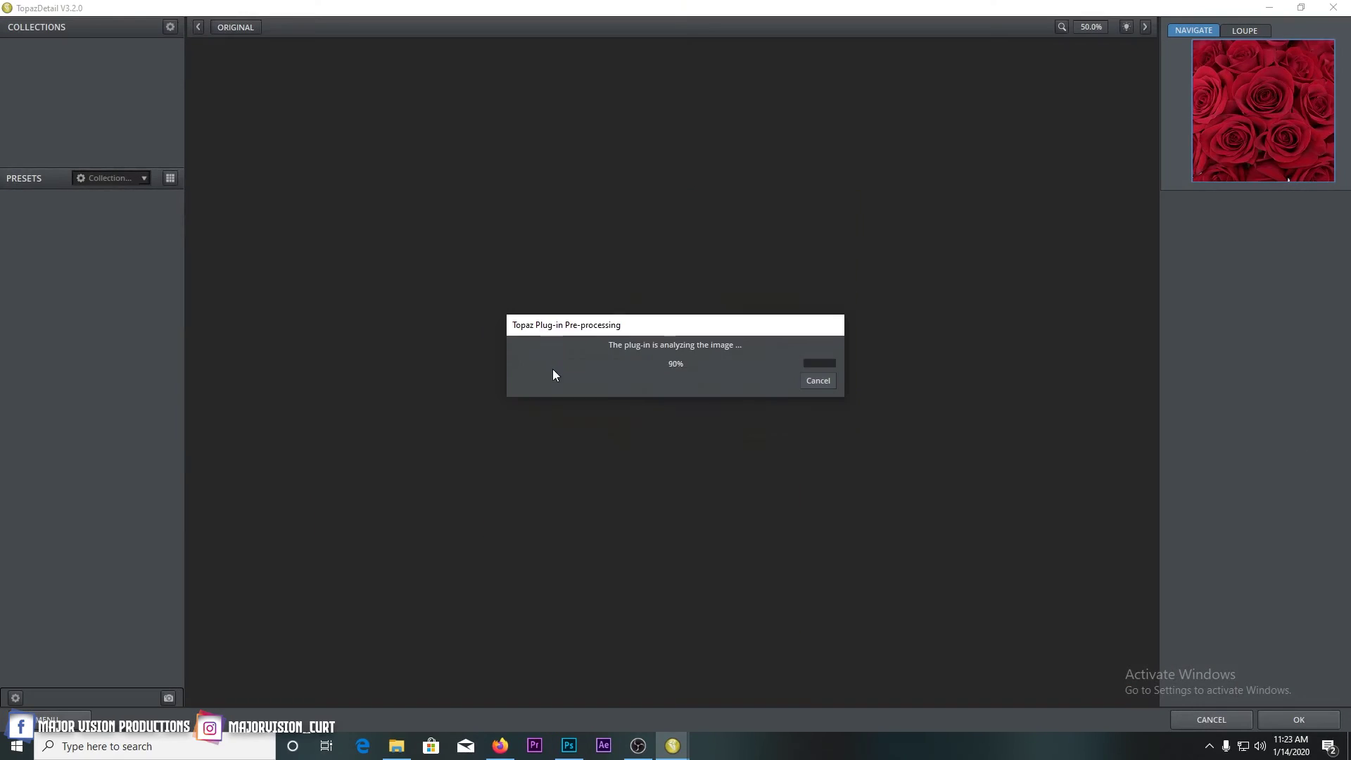
left_click(117, 281)
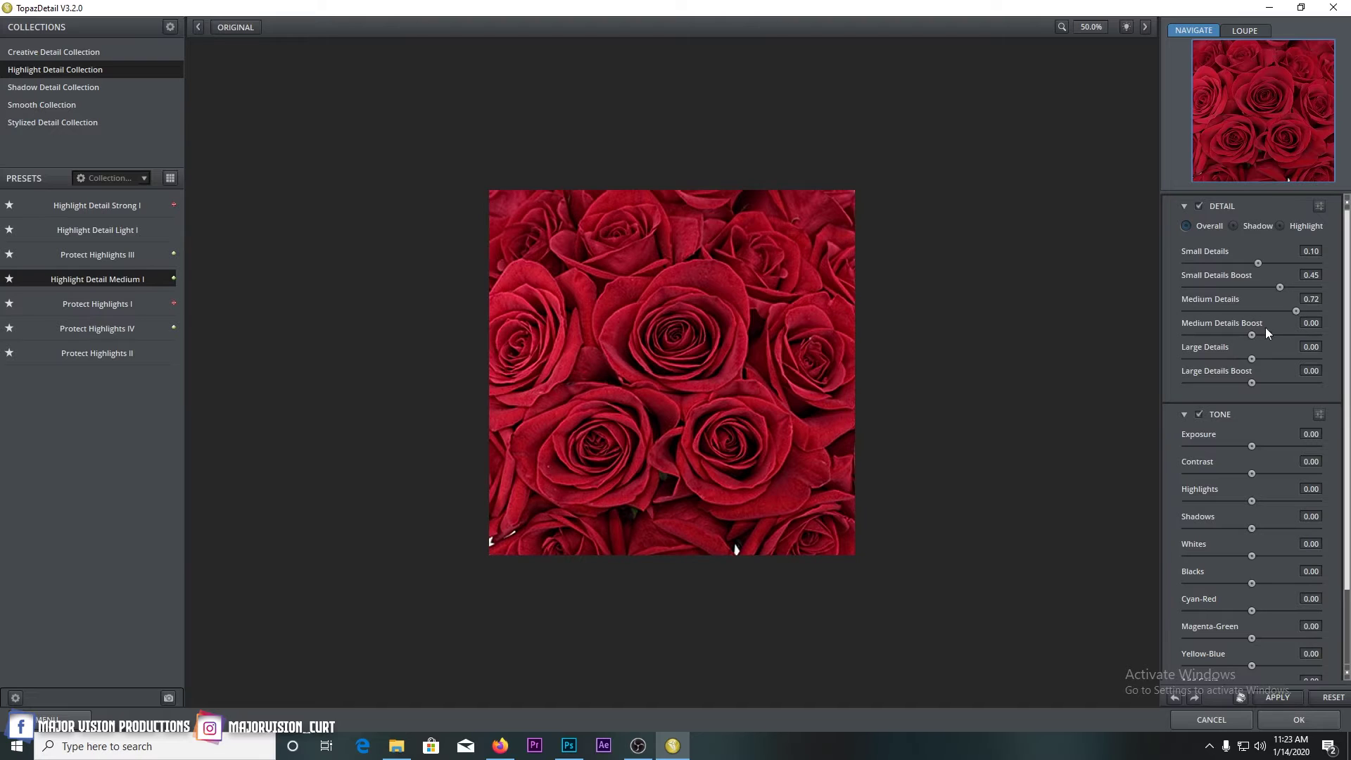
left_click_drag(1252, 335, 1286, 336)
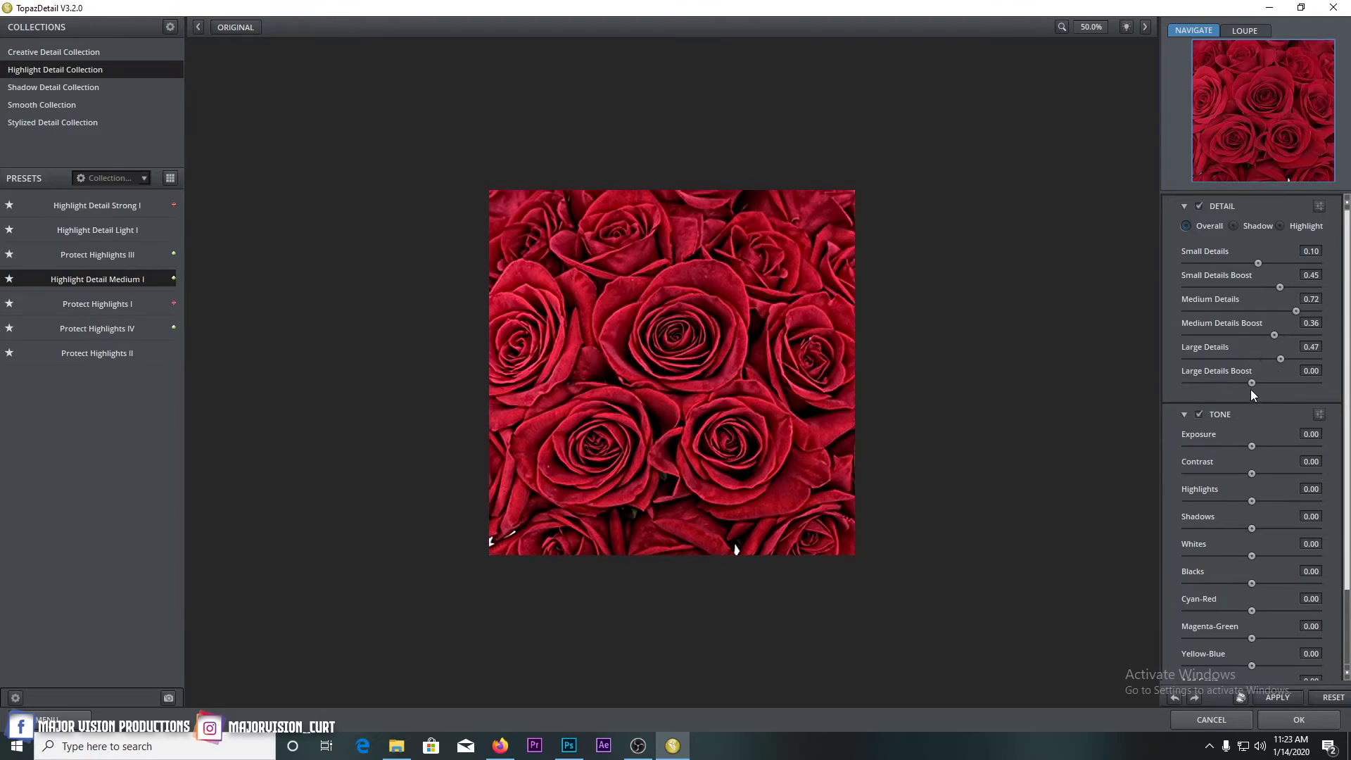
left_click_drag(1277, 382, 1268, 382)
Set Exposure to -0.45, slightly lower Contrast and Shadows, and apply the filter to the roses layer
left_click_drag(1247, 445, 1227, 446)
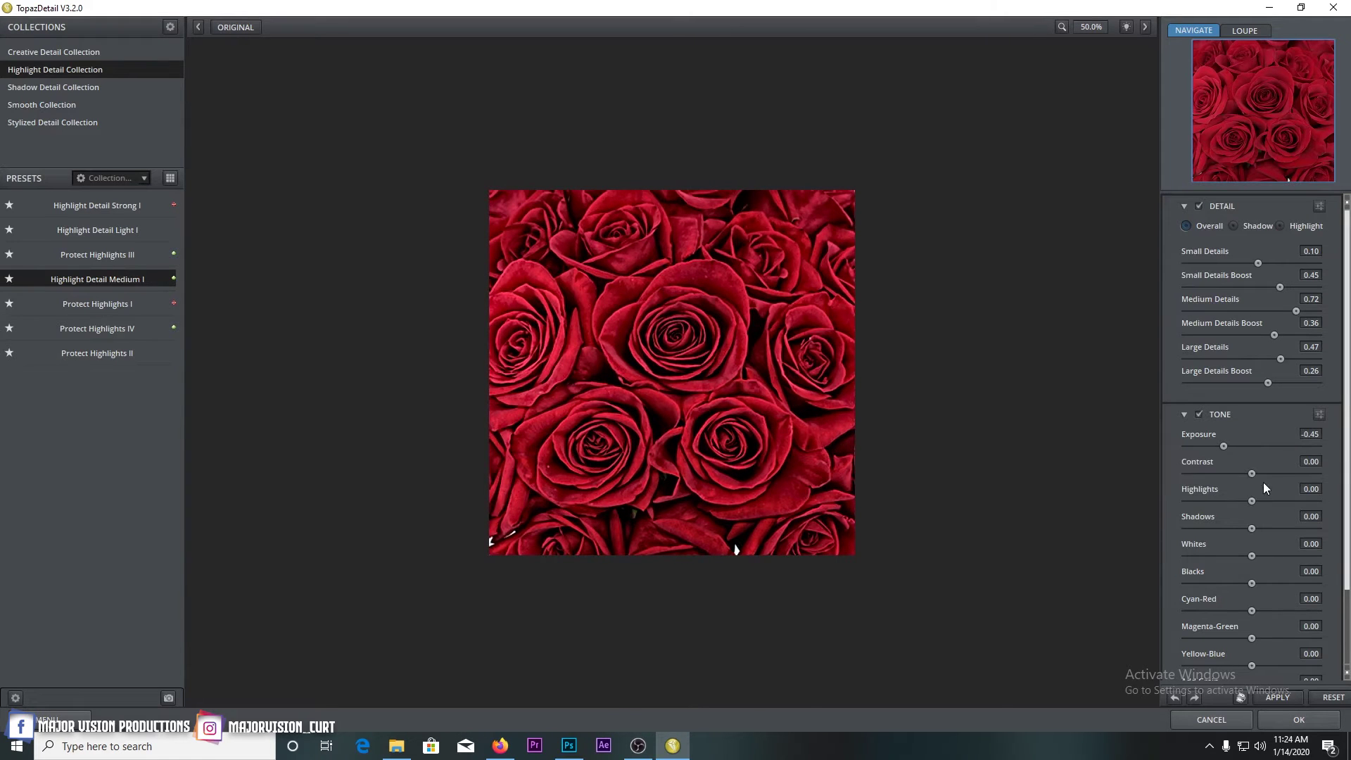
mouse_move(1252, 473)
left_mouse_down()
mouse_move(1228, 474)
mouse_move(1241, 475)
left_mouse_up()
left_click_drag(1255, 529, 1246, 529)
left_click(1301, 722)
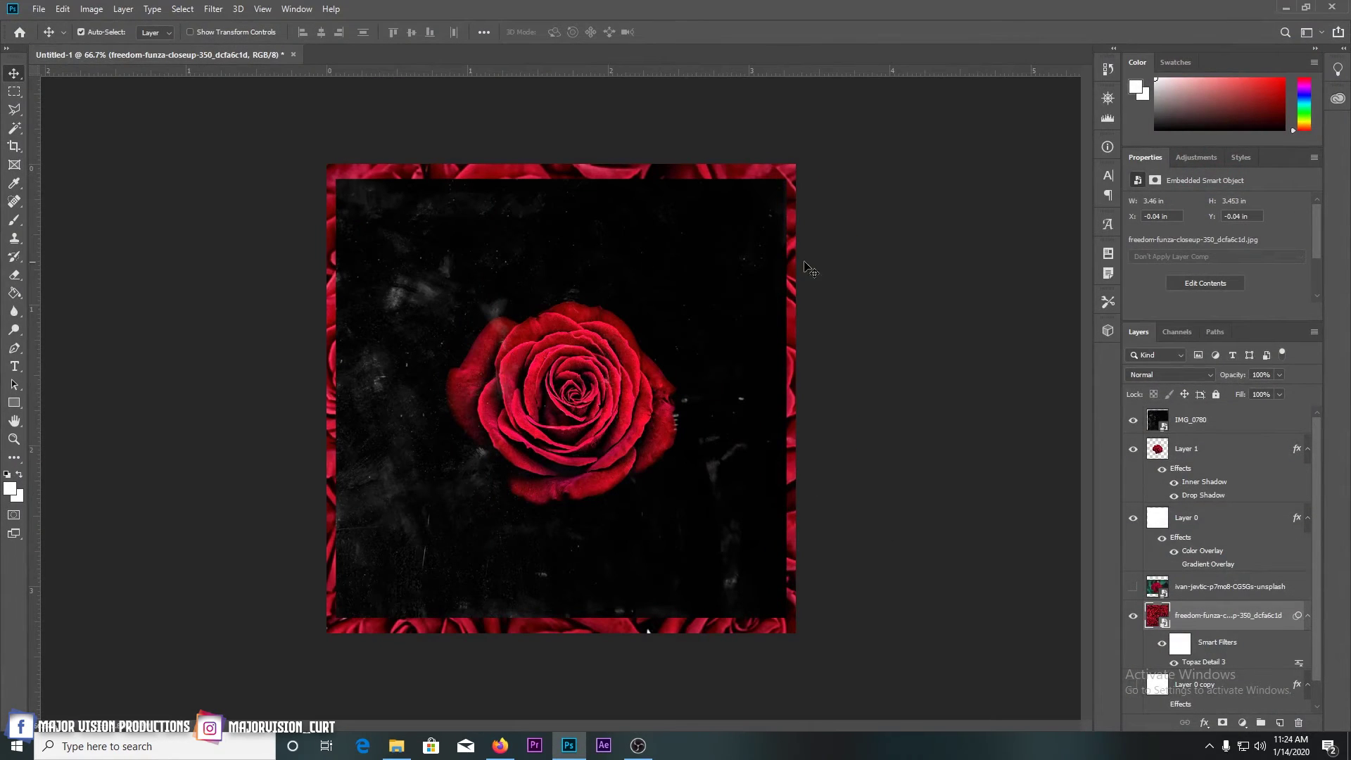
Lower the IMG_0780 texture layer's opacity to 39%
left_click(1229, 422)
left_click_drag(1248, 395, 1273, 390)
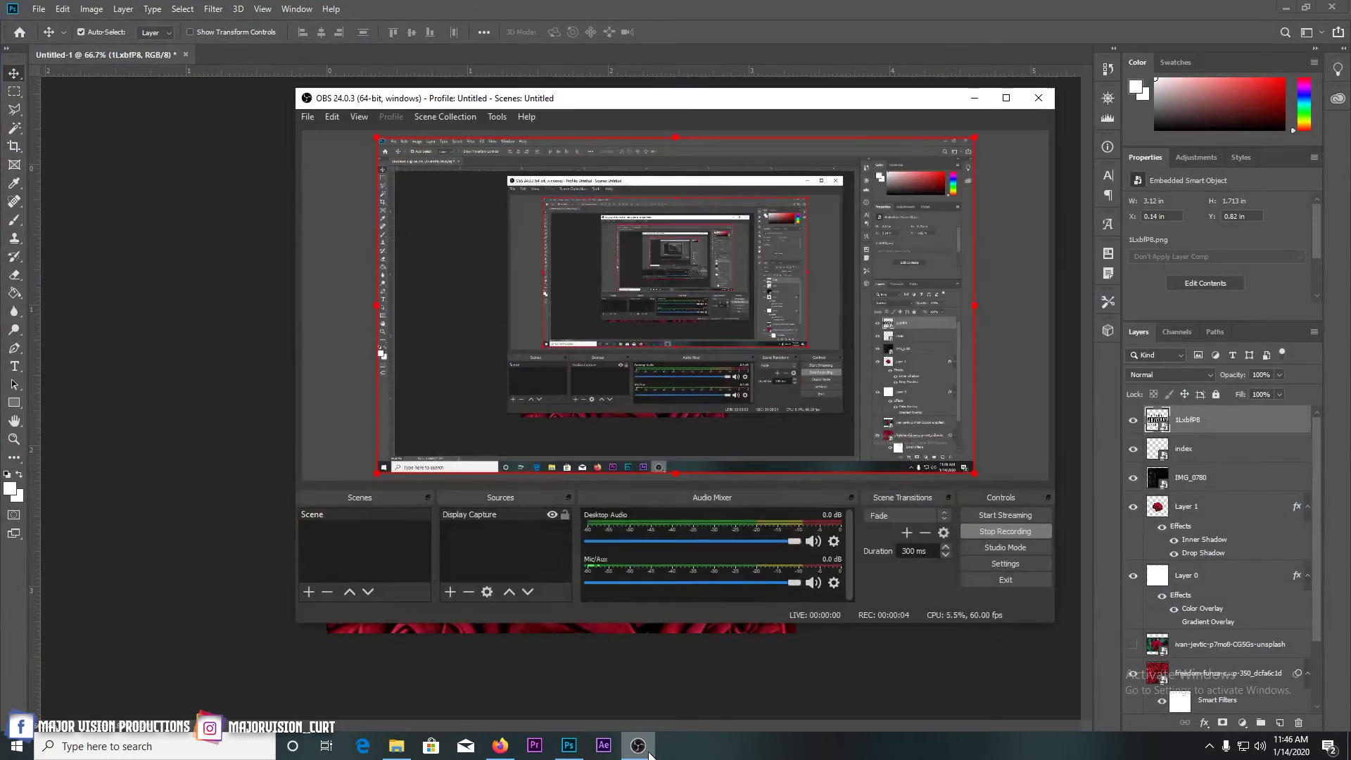
left_click(649, 749)
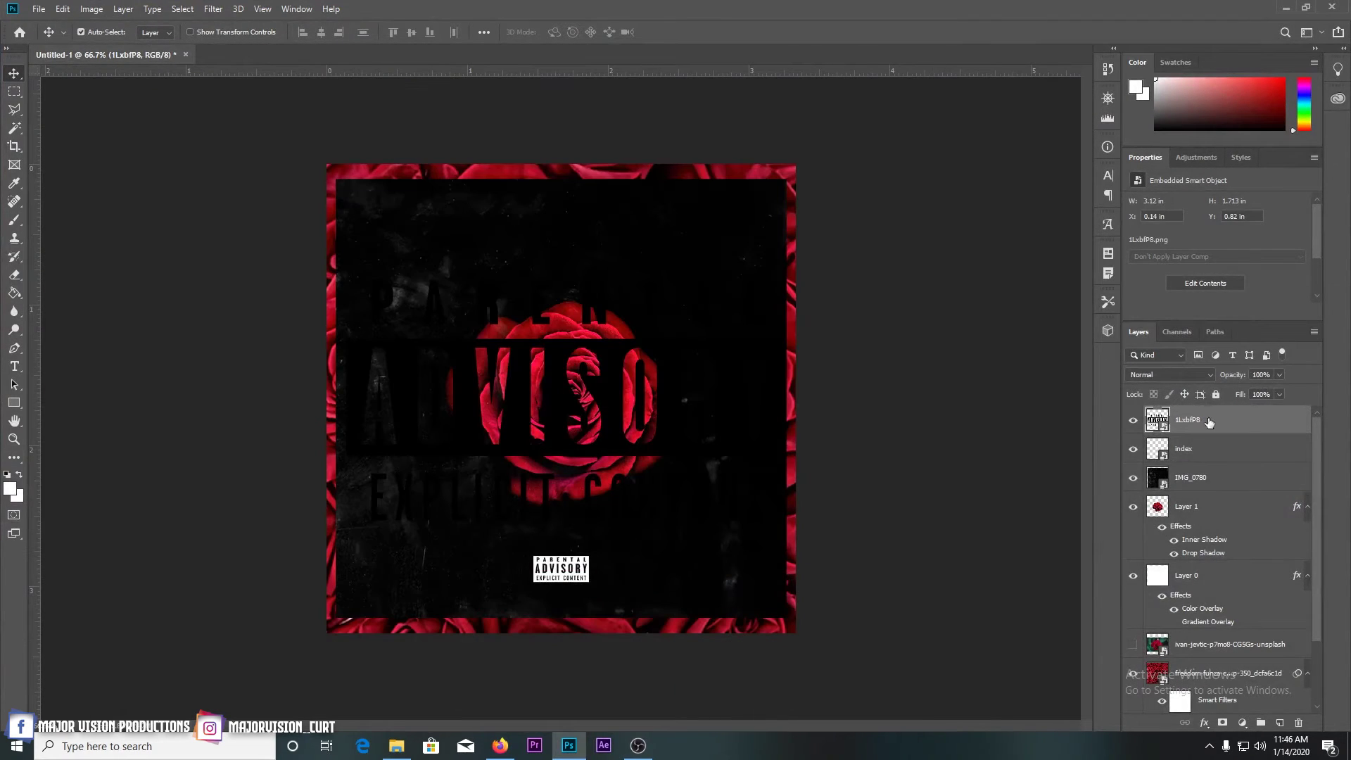
Delete the index layer with the small advisory label and give the 1LxbfP8 advisory layer a white Color Overlay
left_click(1191, 450)
key("Delete")
right_click(1204, 427)
left_click(1028, 149)
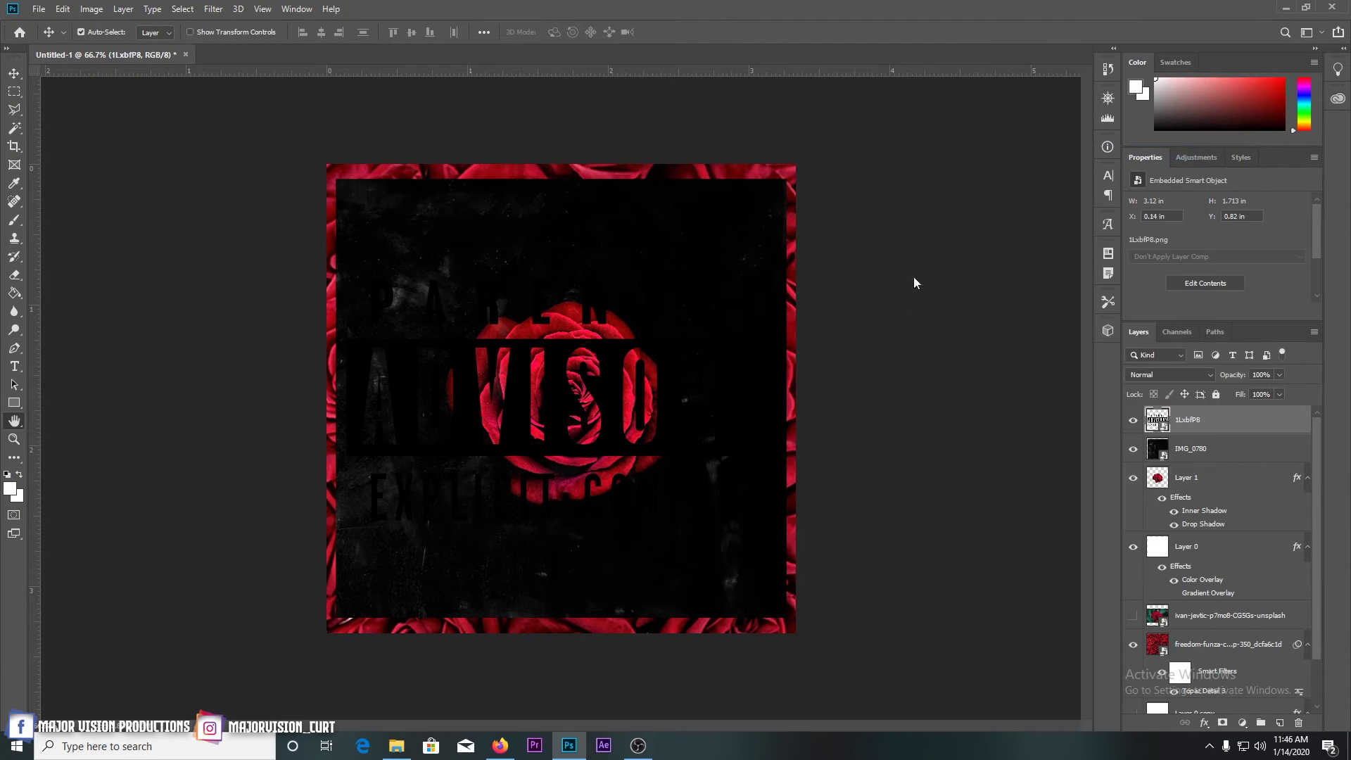
left_click(765, 408)
left_click(802, 410)
left_click(1089, 270)
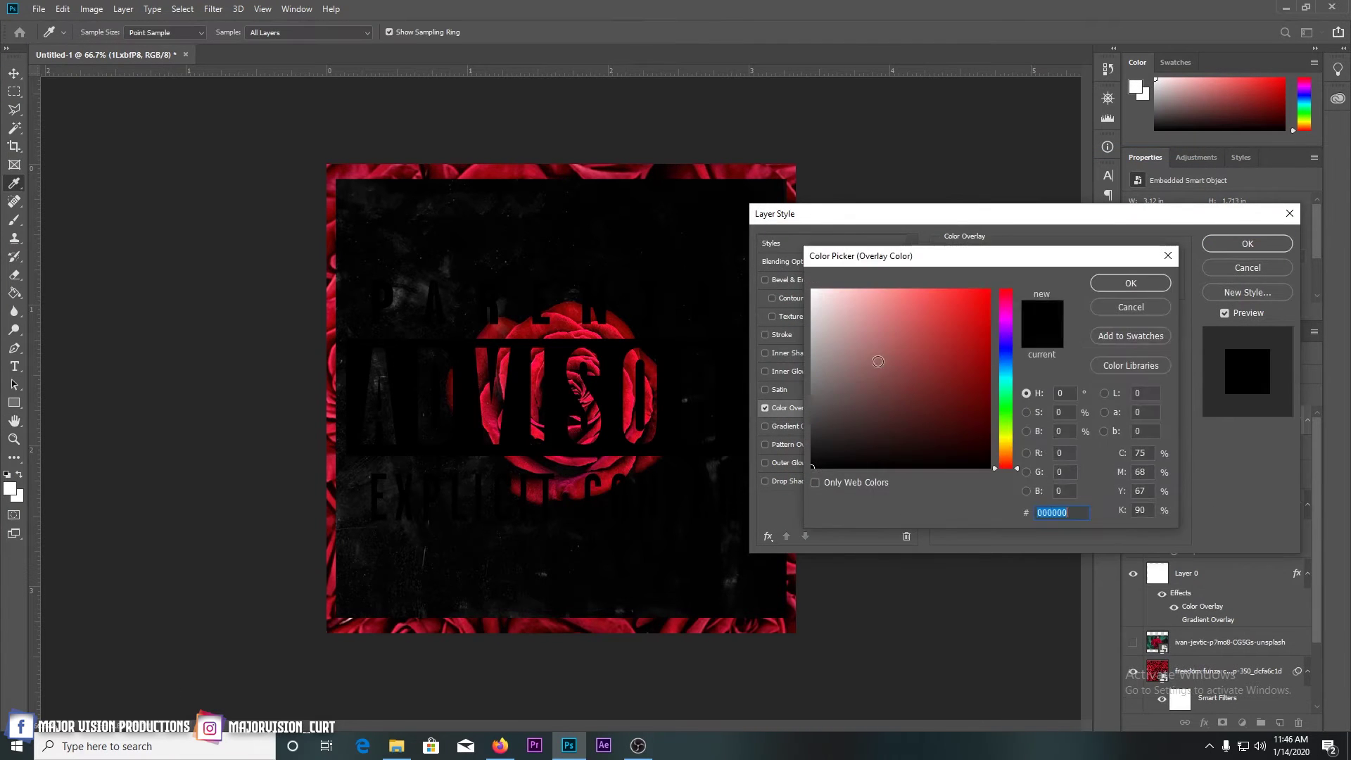
left_click(815, 291)
left_click(1125, 283)
Add a red drop shadow glow to the advisory label with distance 0 px, spread 20% and reduced opacity, and apply the layer style
left_click(788, 480)
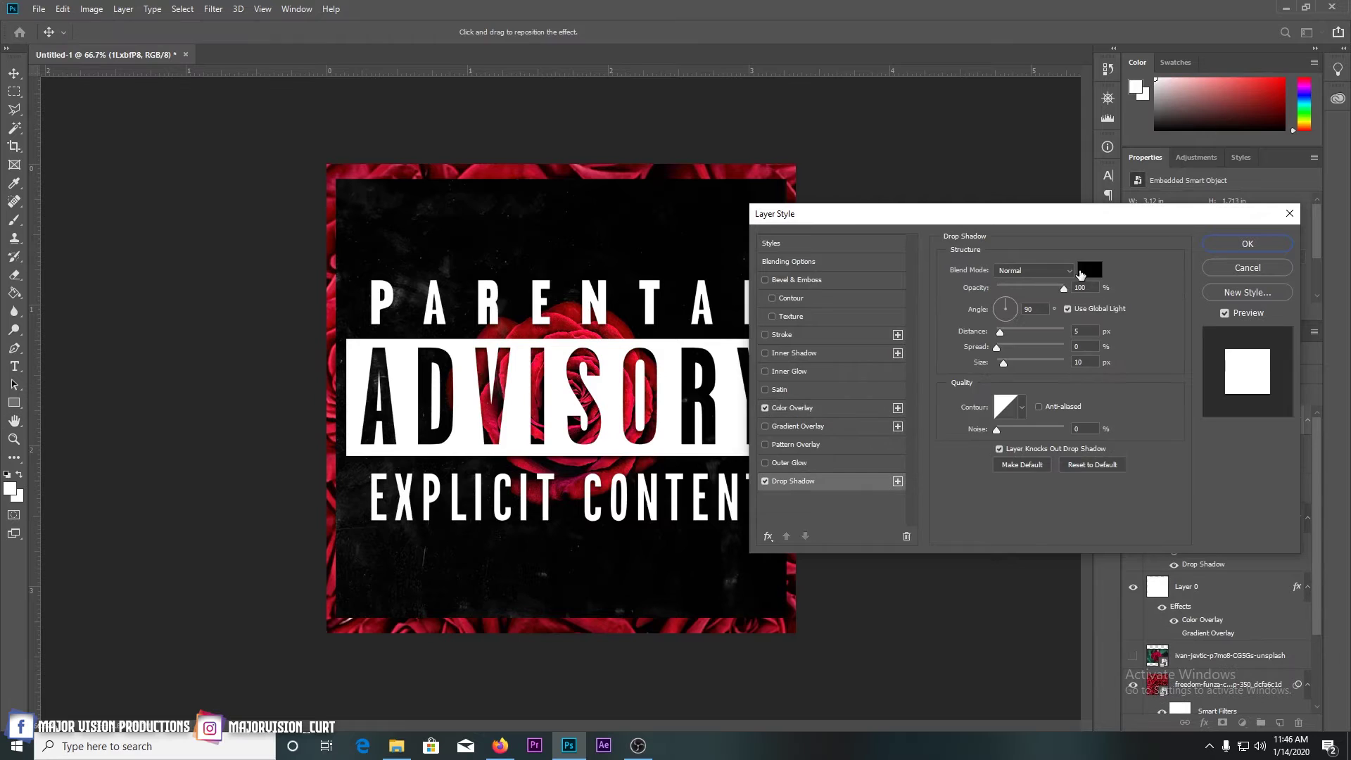
left_click(1087, 269)
left_click(982, 298)
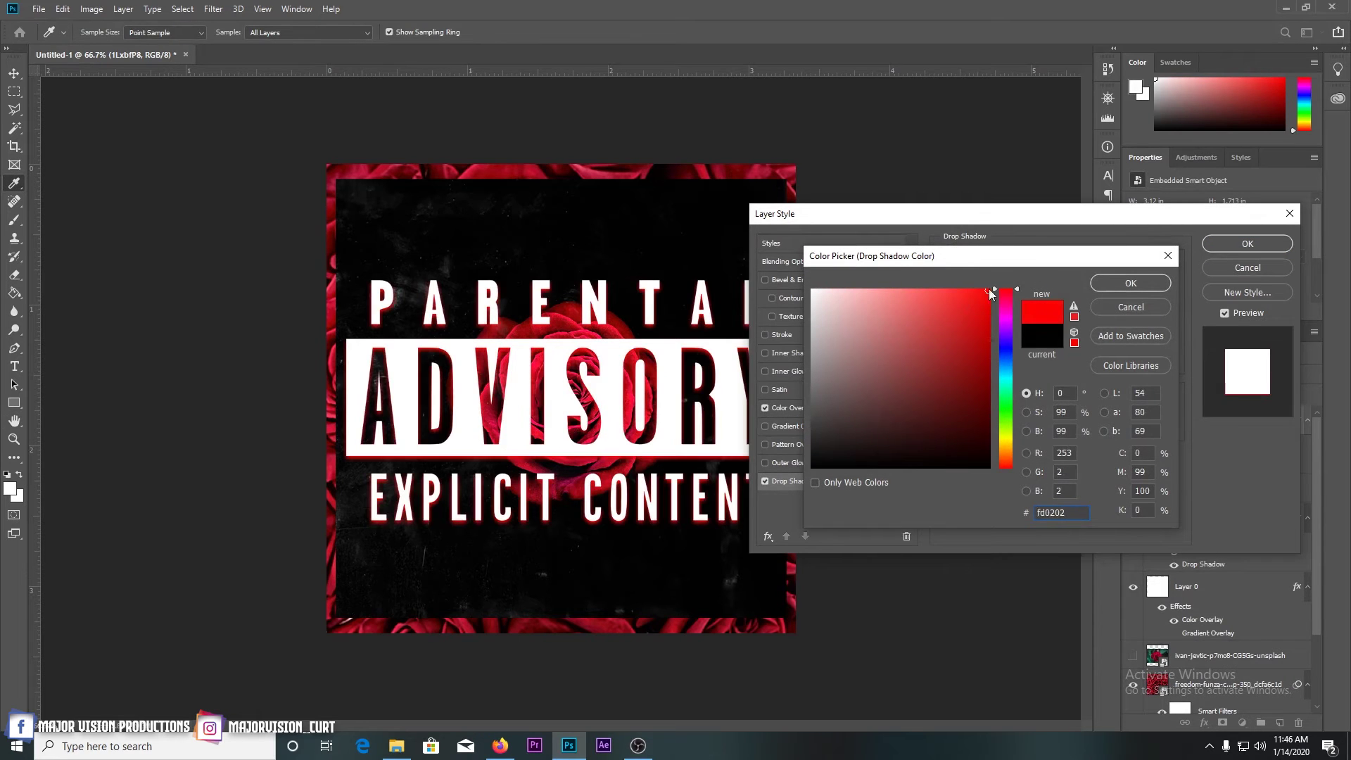
left_click(1134, 282)
left_click_drag(999, 332, 1014, 365)
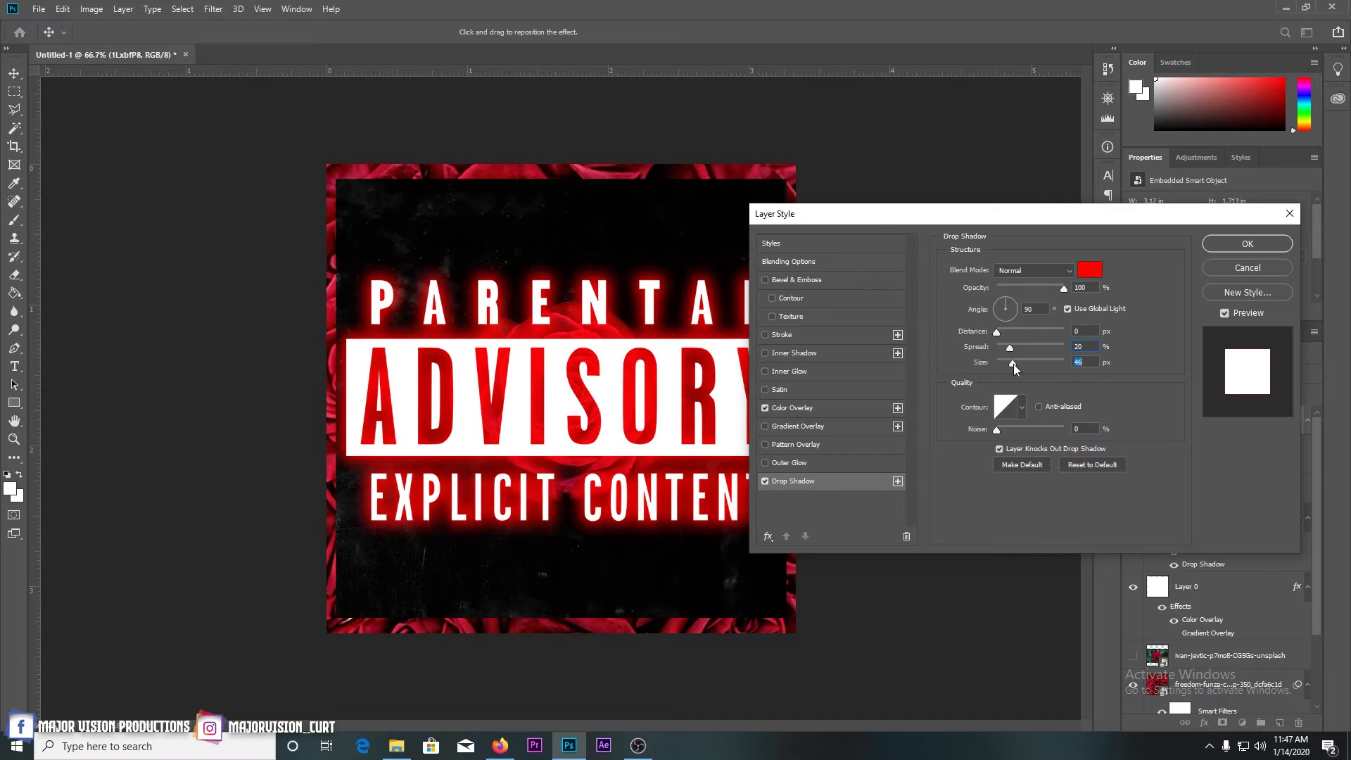
left_click_drag(1063, 288, 1026, 289)
left_click_drag(1014, 362, 1008, 366)
left_click(1252, 245)
Scale the Parental Advisory label down to about 0.4 in wide and place it centred near the bottom of the black square
key("ctrl+t")
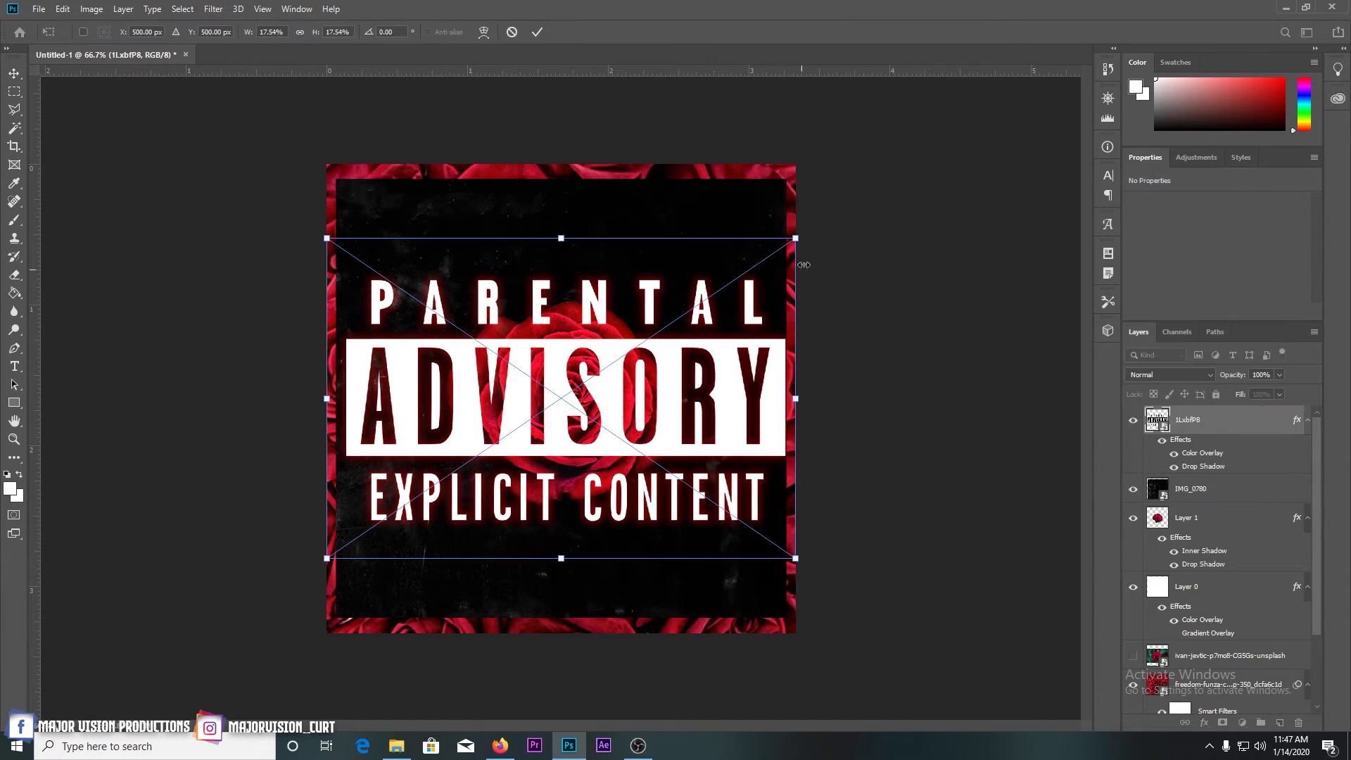
left_click_drag(796, 234, 404, 521)
left_click_drag(386, 543, 590, 561)
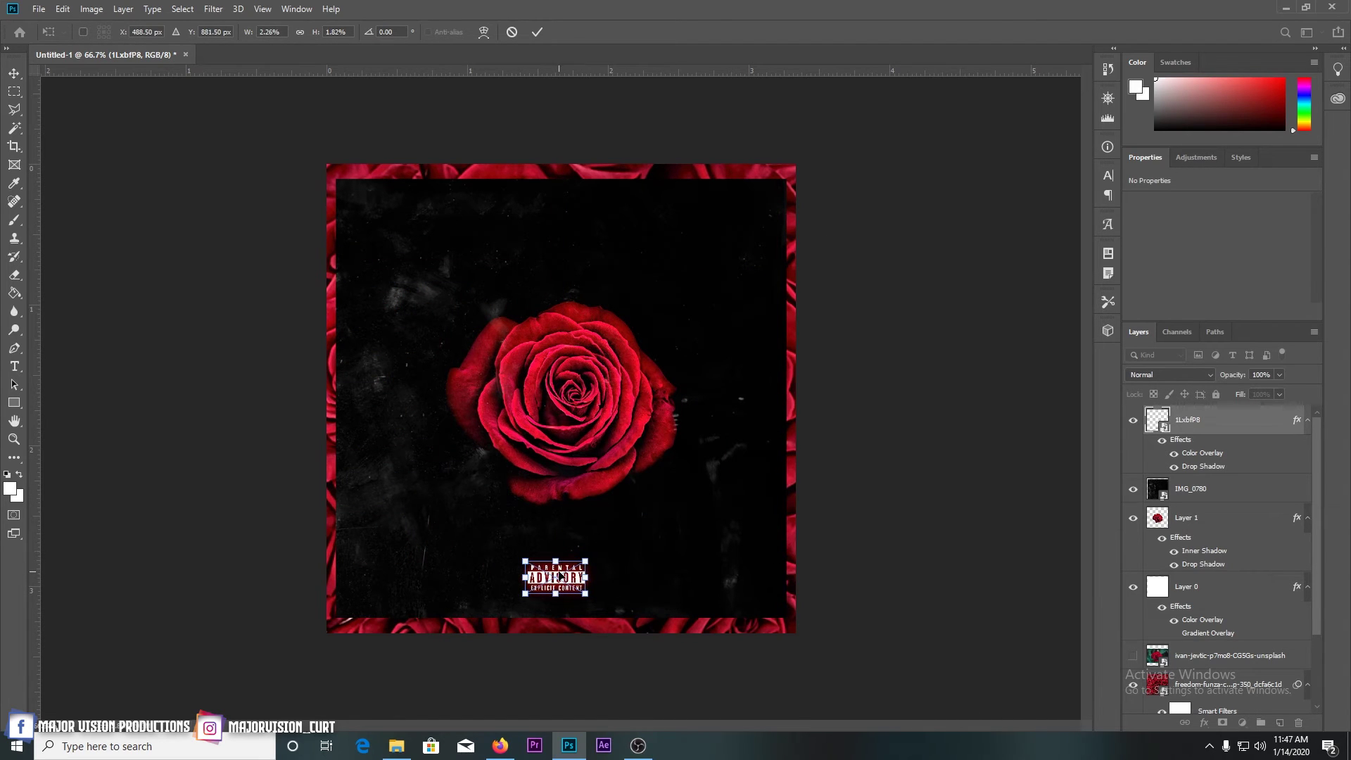
key("Return")
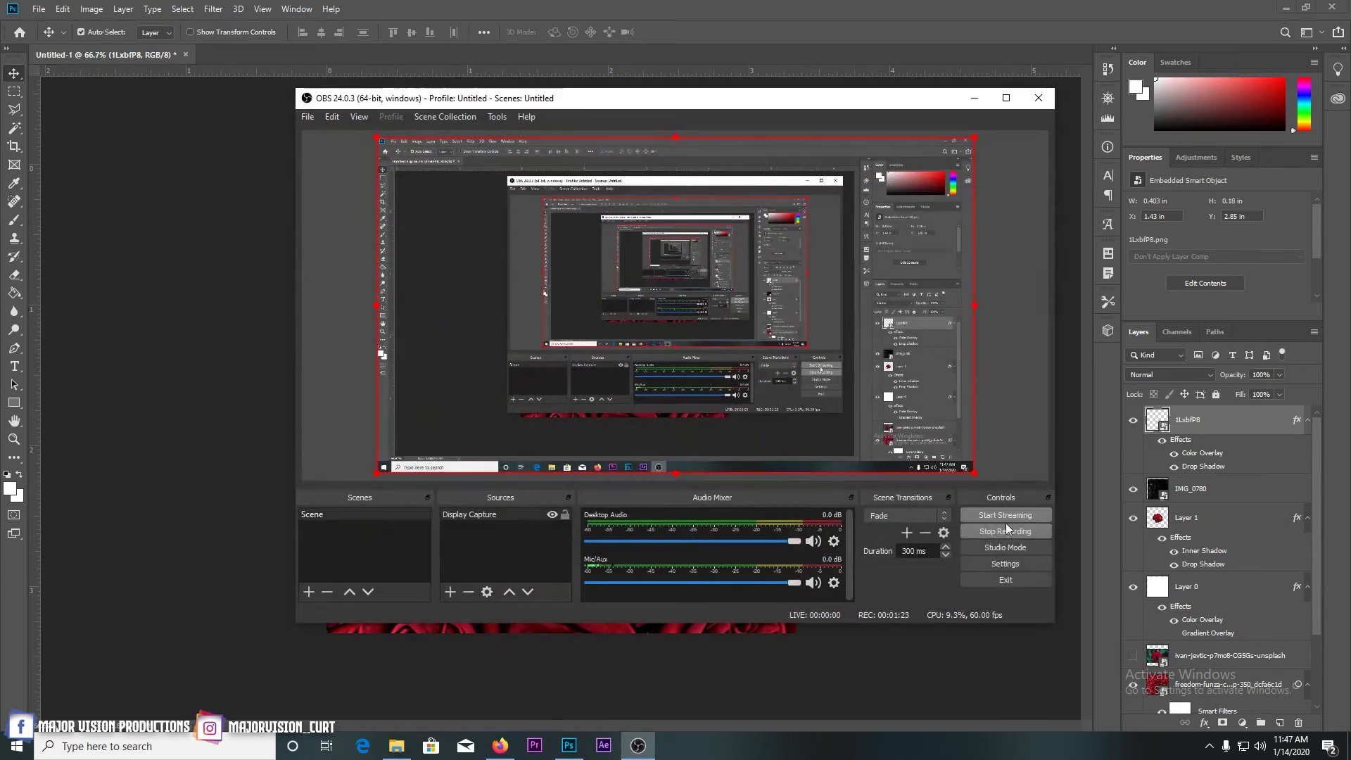
Add the text ASPIRATIONS LLC PRESENTS in white and place it near the top centre of the black square
left_click(14, 366)
left_click(462, 239)
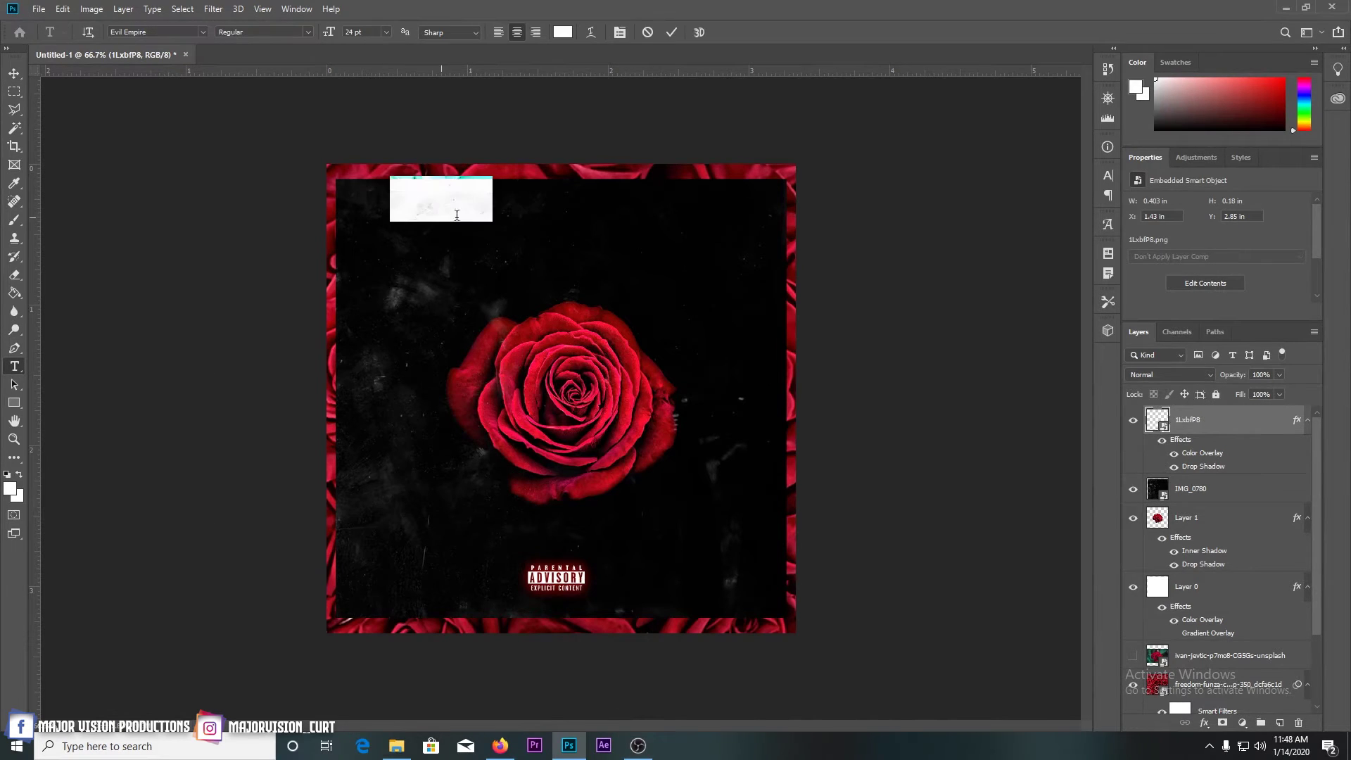
type("ASP")
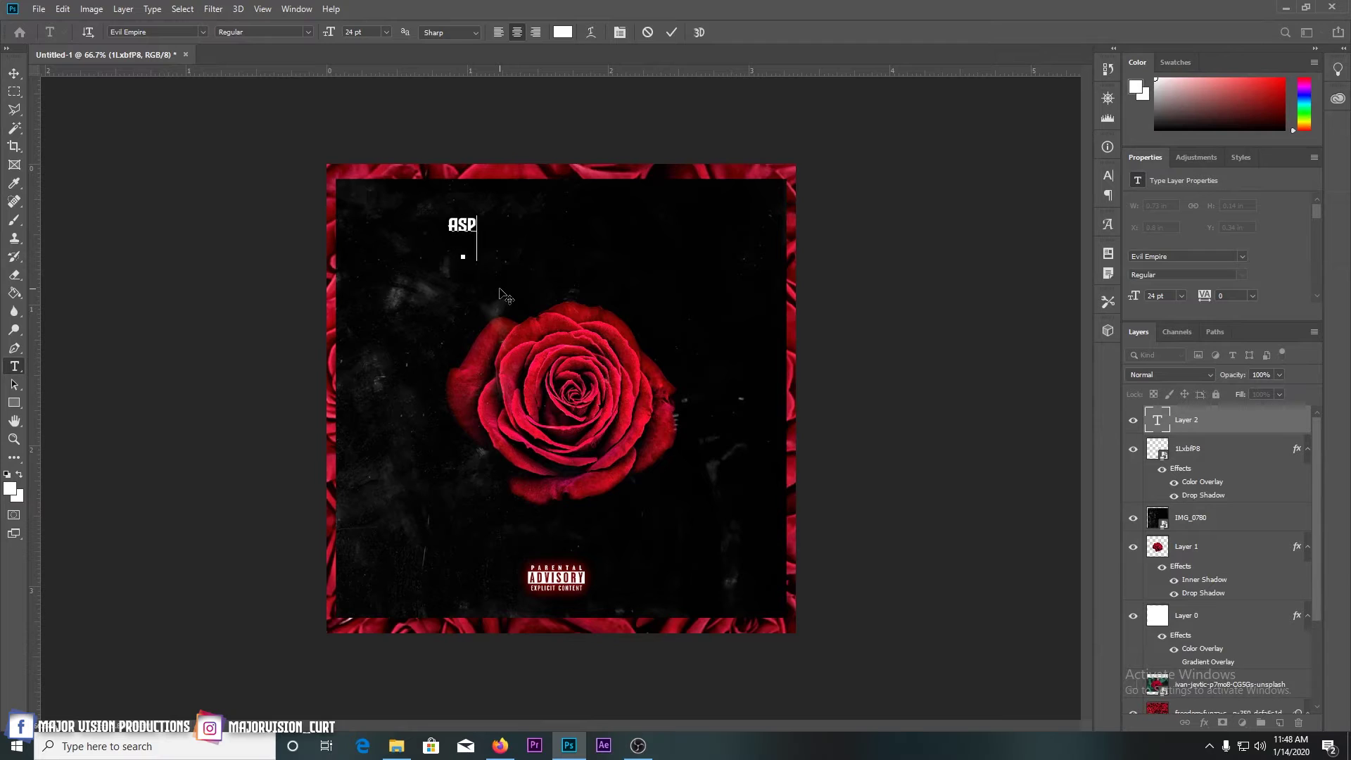
type("IRATIONS LLC")
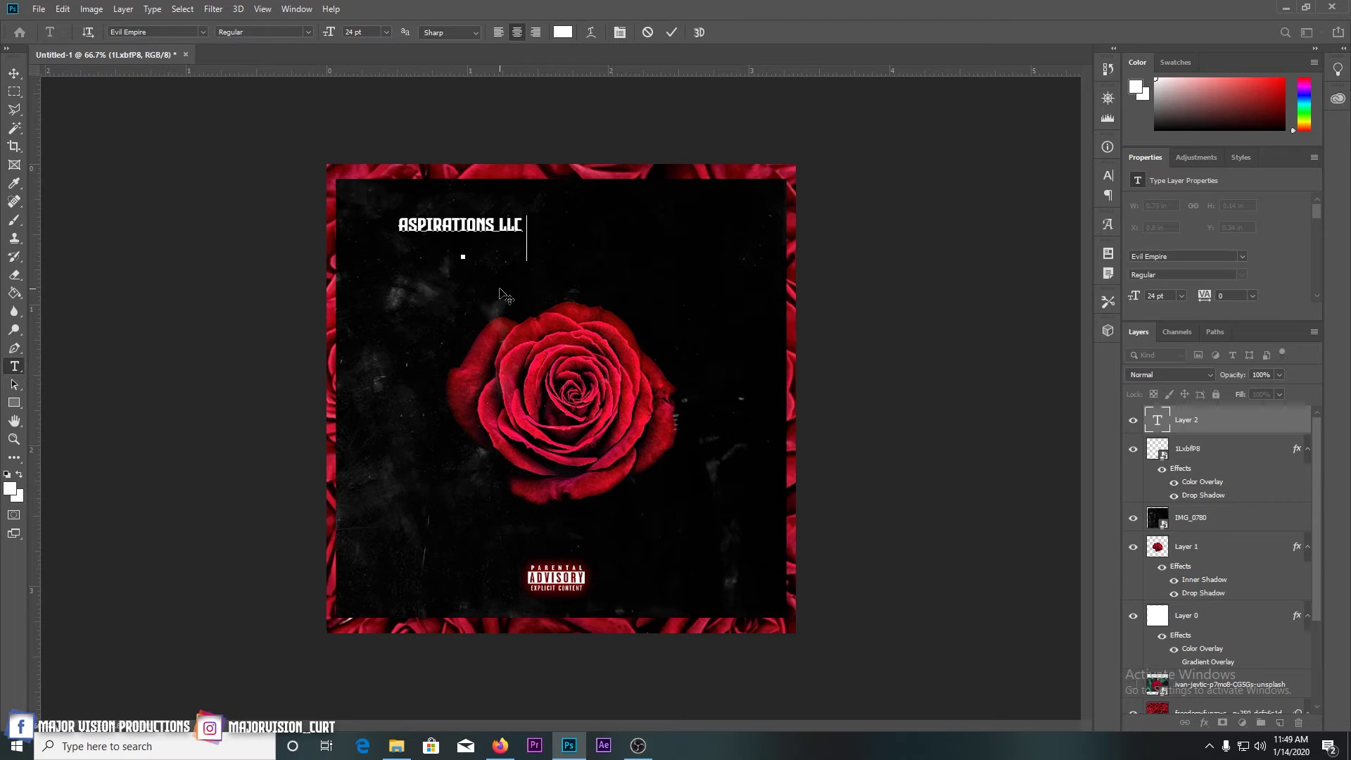
type("PRESENTS")
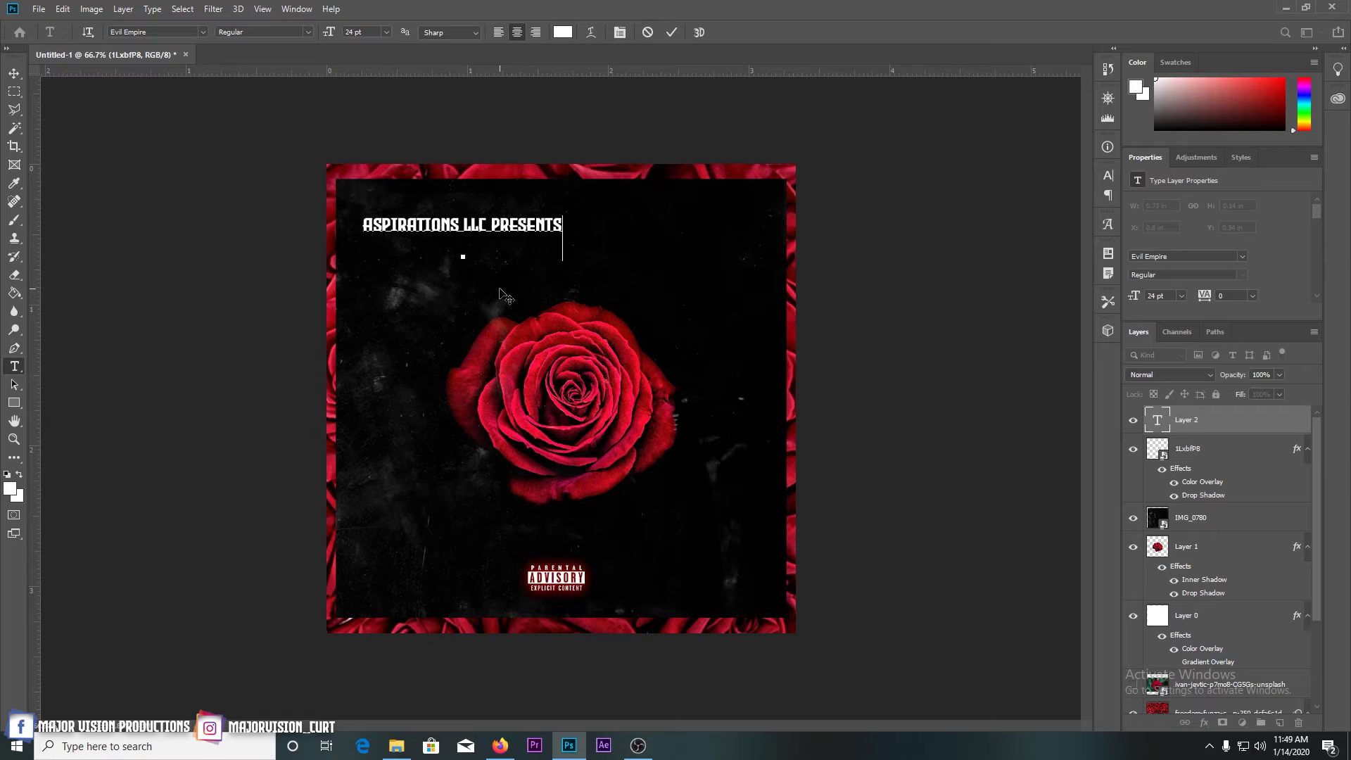
left_click(14, 73)
left_click_drag(539, 227, 621, 209)
Change the font of the ASPIRATIONS LLC PRESENTS text to Fannabella
left_click(14, 366)
left_click(202, 33)
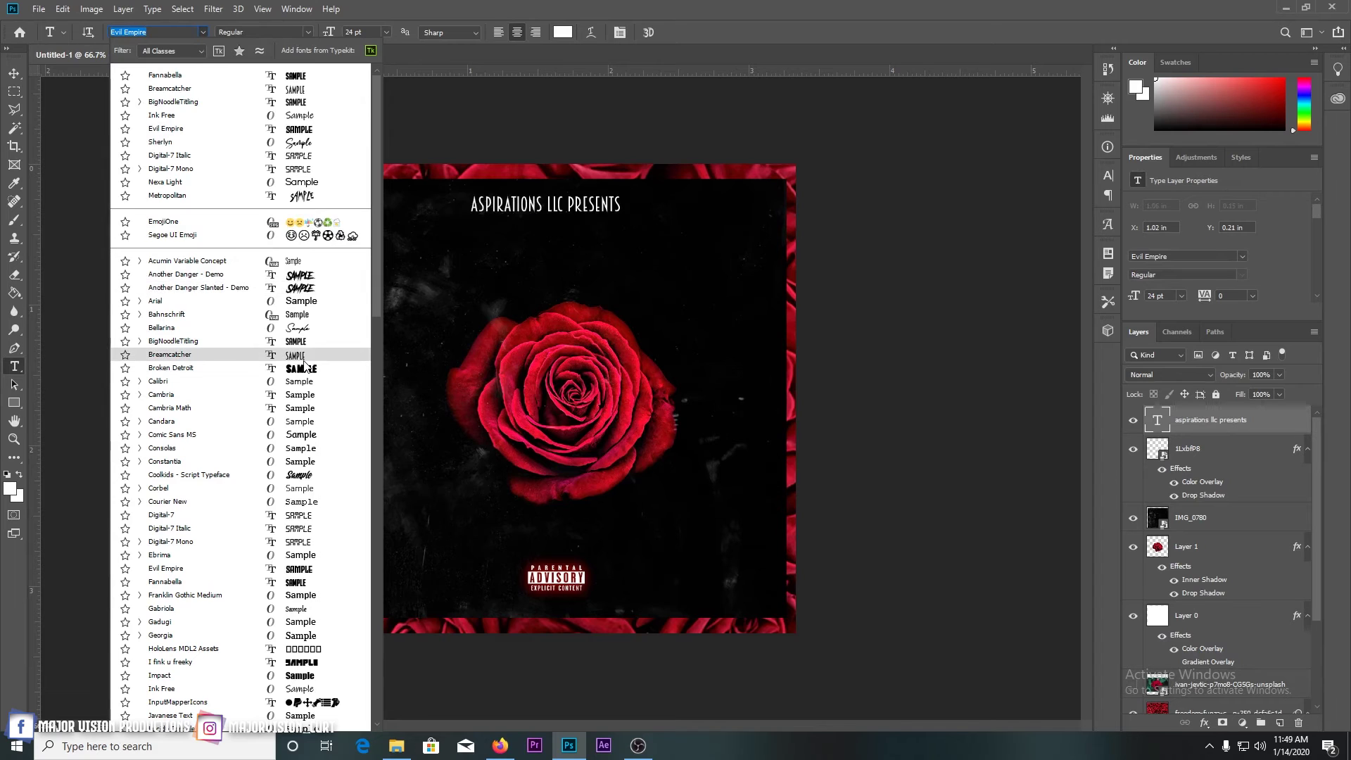
left_click(295, 584)
key("v")
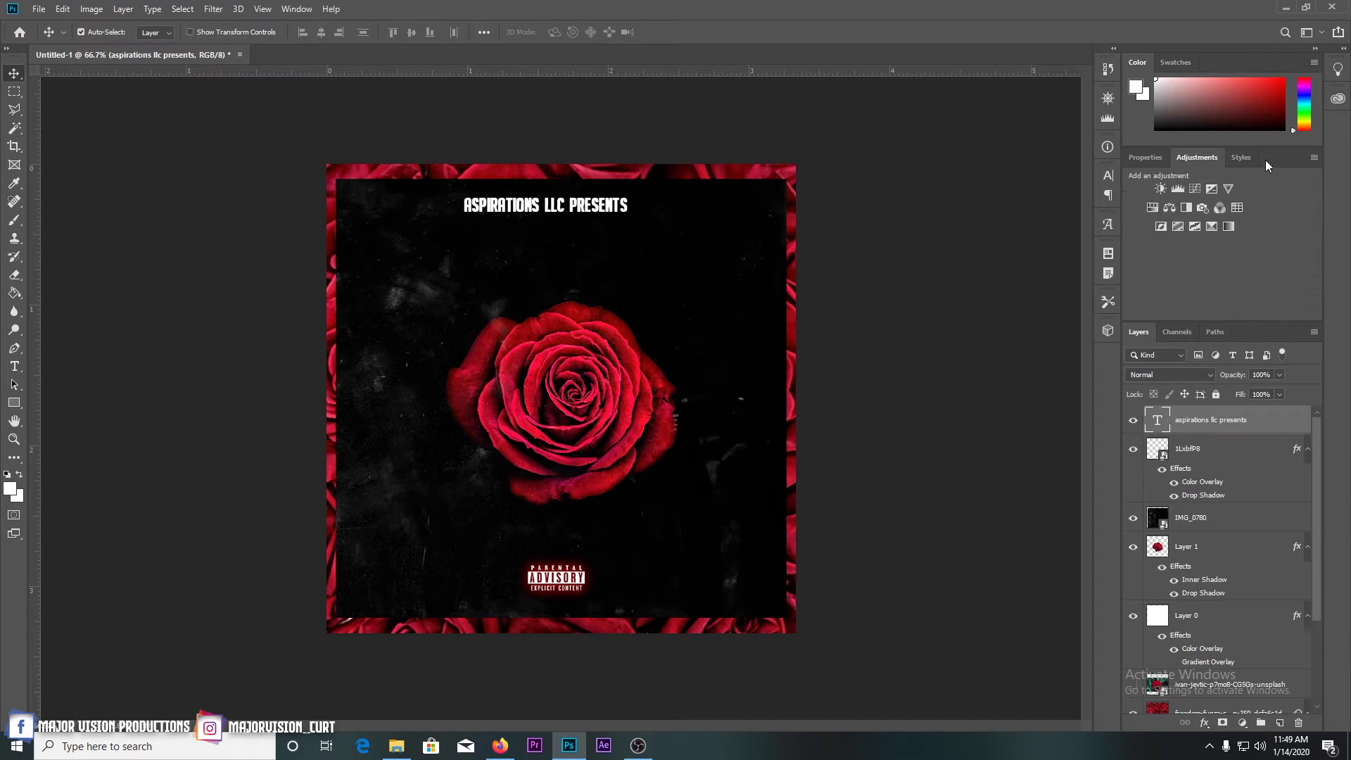
Set the top text to 12.01 pt with tracking 500 and leading 54.83 pt, and nudge it slightly upward
scroll(1154, 225, "down", 2)
left_click_drag(1138, 227, 1222, 228)
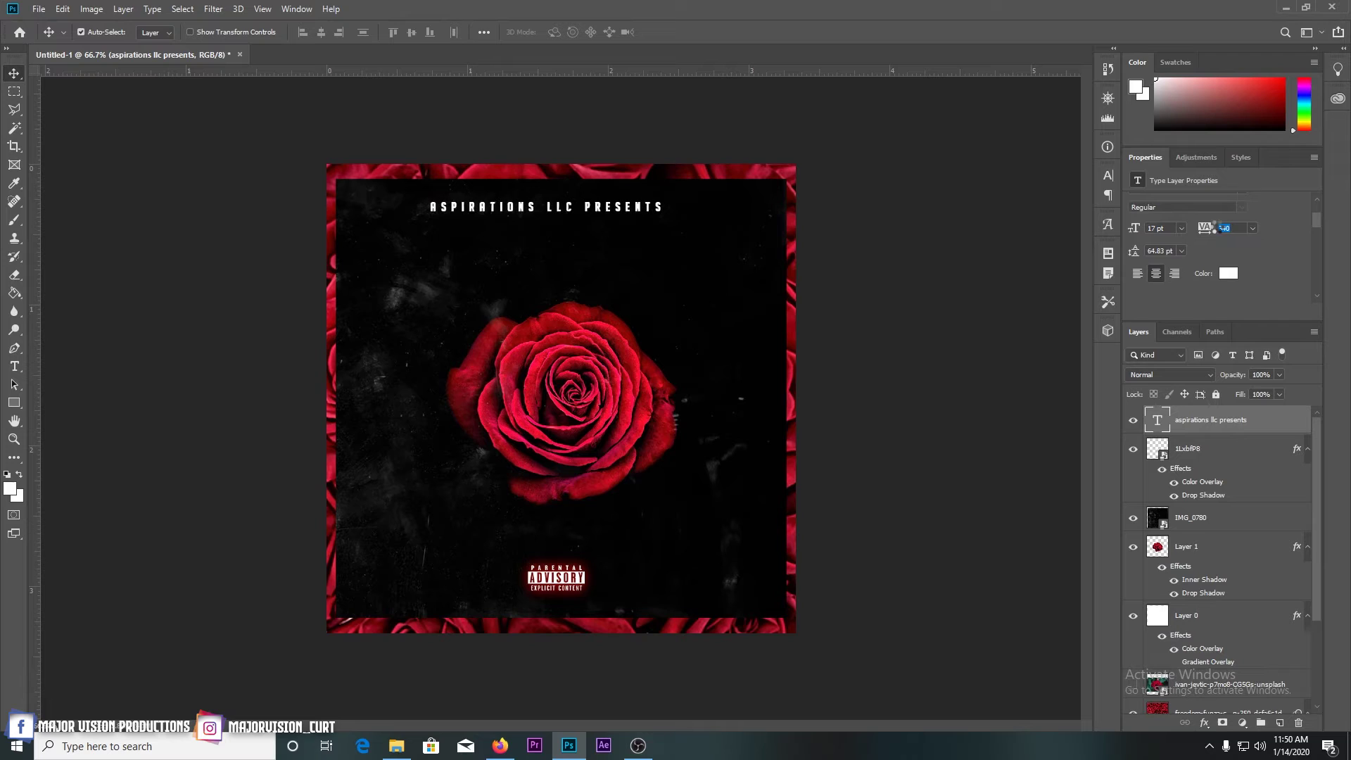
left_click_drag(1138, 228, 1138, 250)
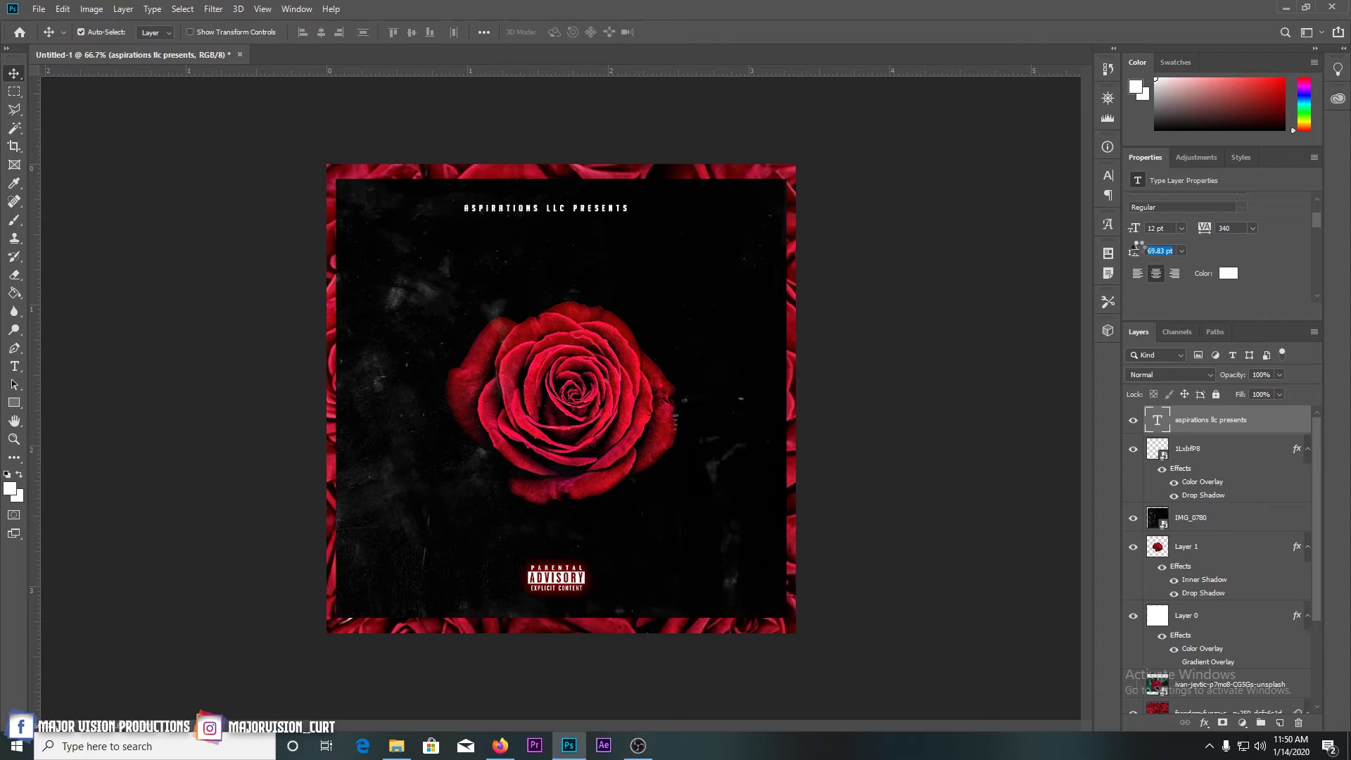
left_click_drag(598, 210, 600, 206)
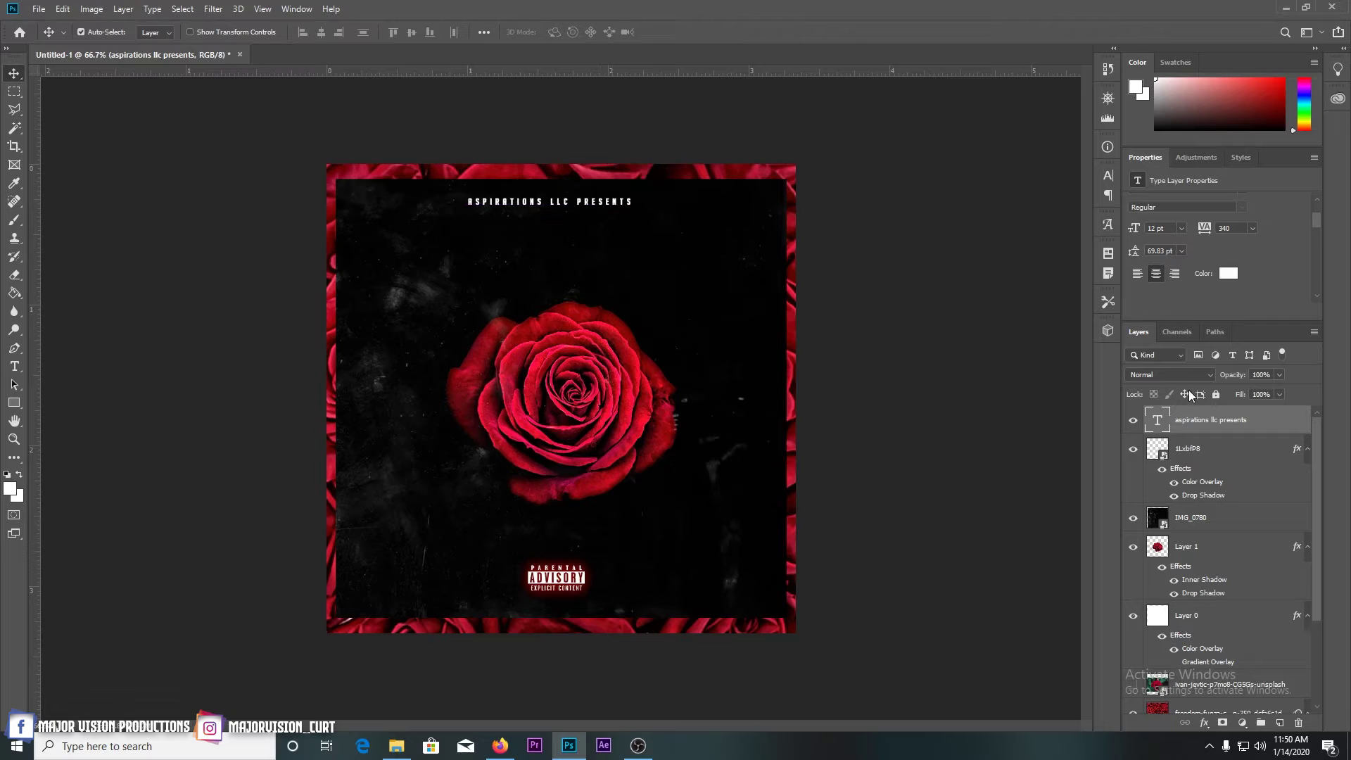
left_click_drag(1140, 252, 1216, 229)
left_click_drag(1135, 229, 1134, 229)
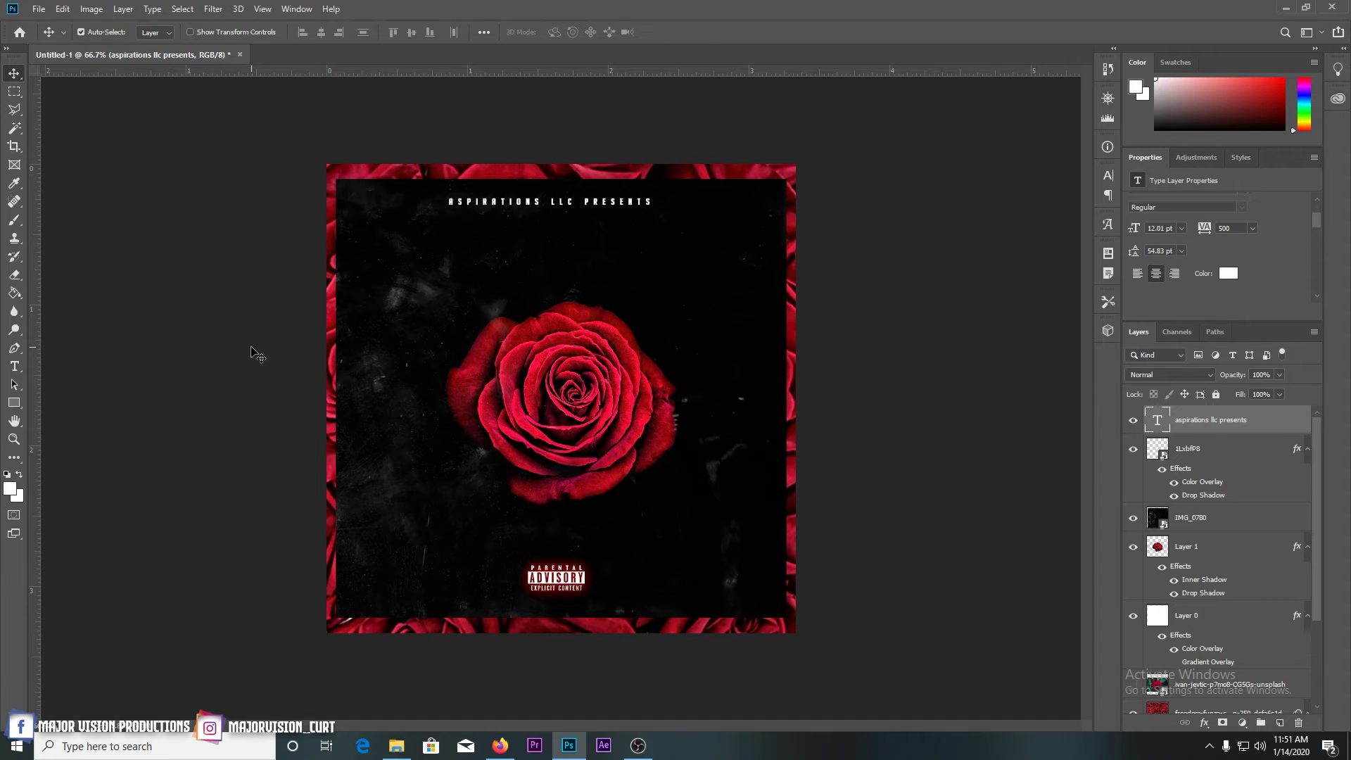
Isolate the original green-background rose photo by hiding all other layers
scroll(1133, 633, "down", 1)
left_click(1134, 655)
right_click(1135, 660)
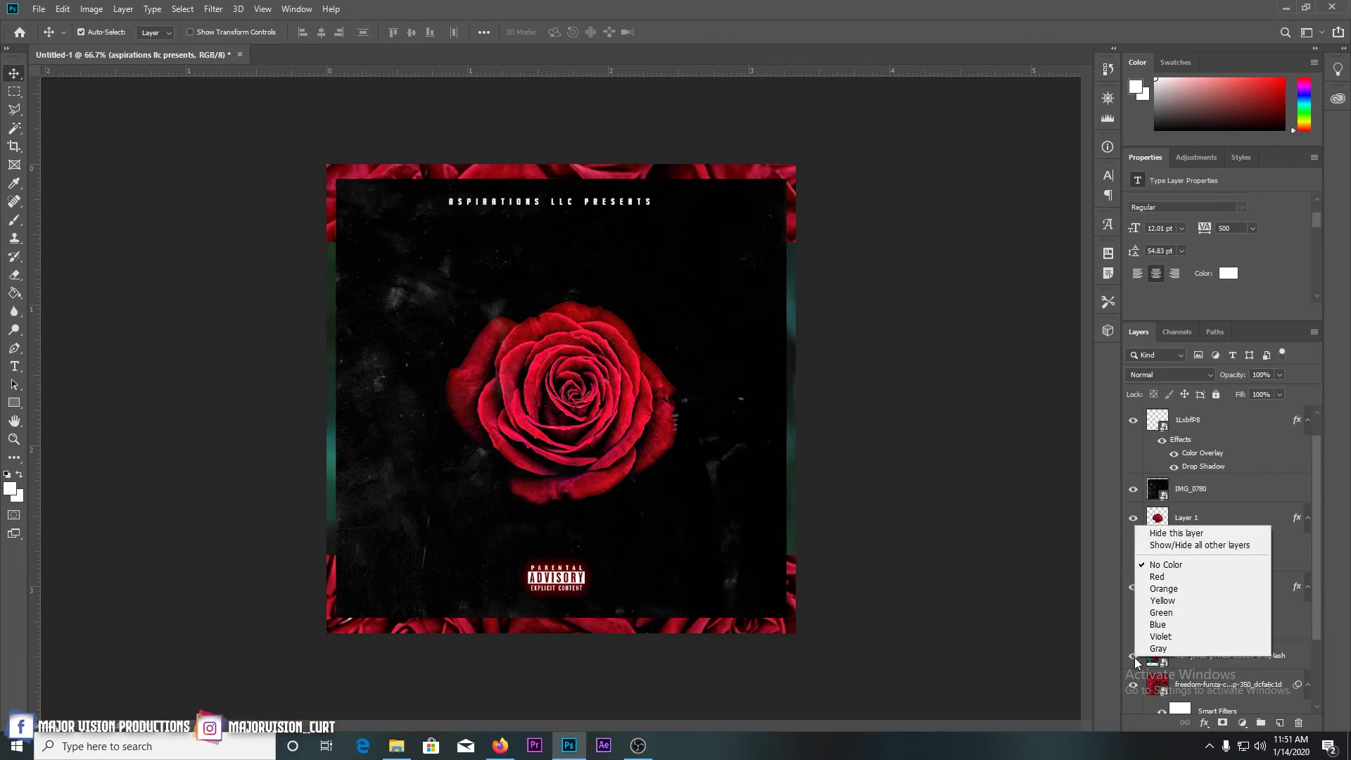
left_click(1168, 546)
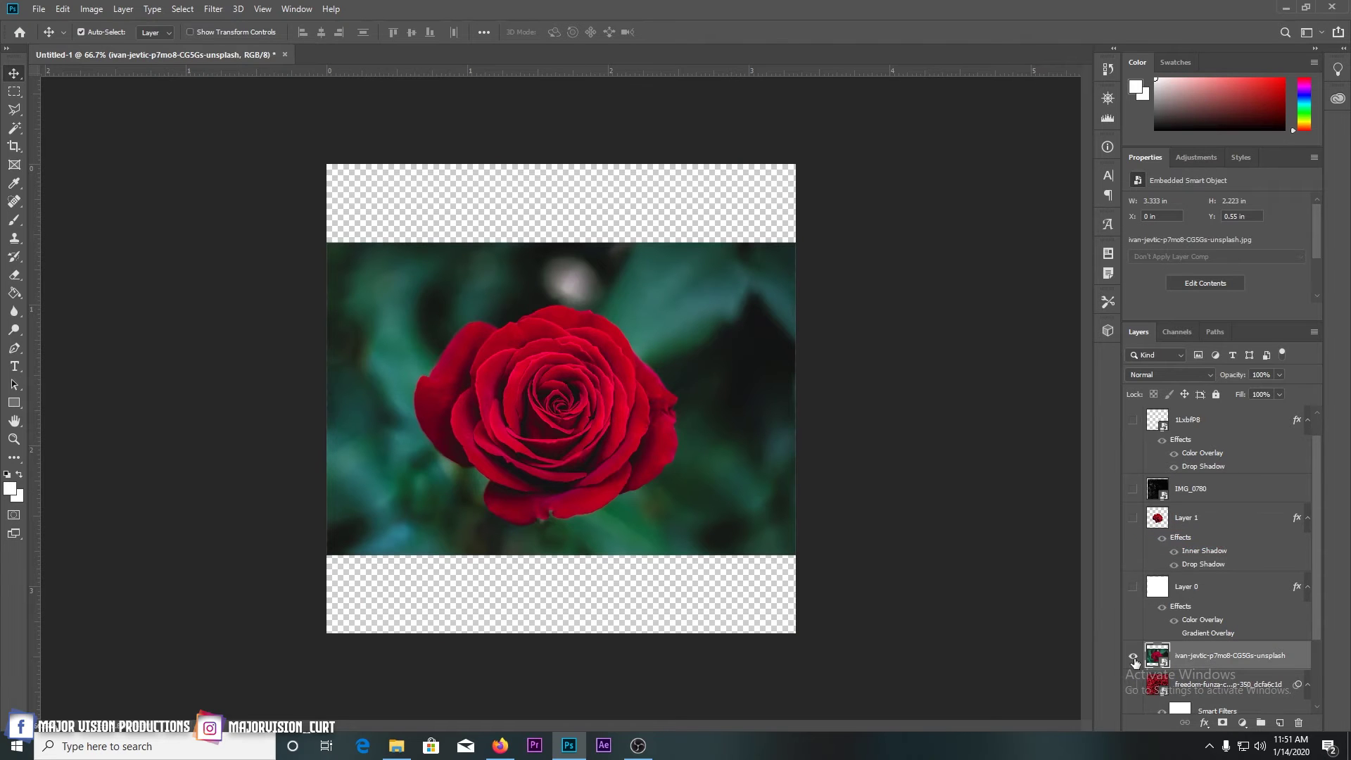
Hide the original rose photo and show the black square, white backing, roses border, cut-out rose, texture and advisory layers one after another
left_click(1134, 661)
left_click(1133, 586)
scroll(1133, 598, "down", 1)
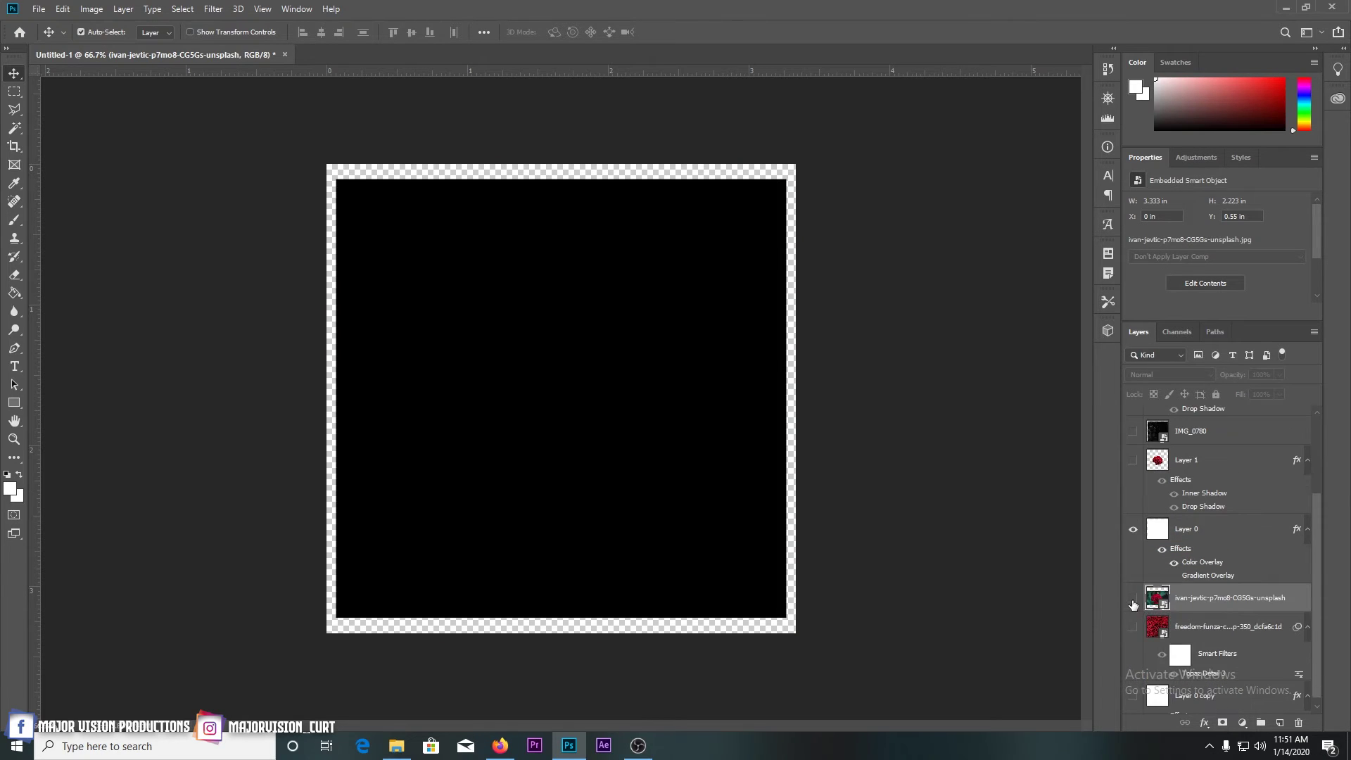
scroll(1133, 604, "down", 1)
left_click(1133, 661)
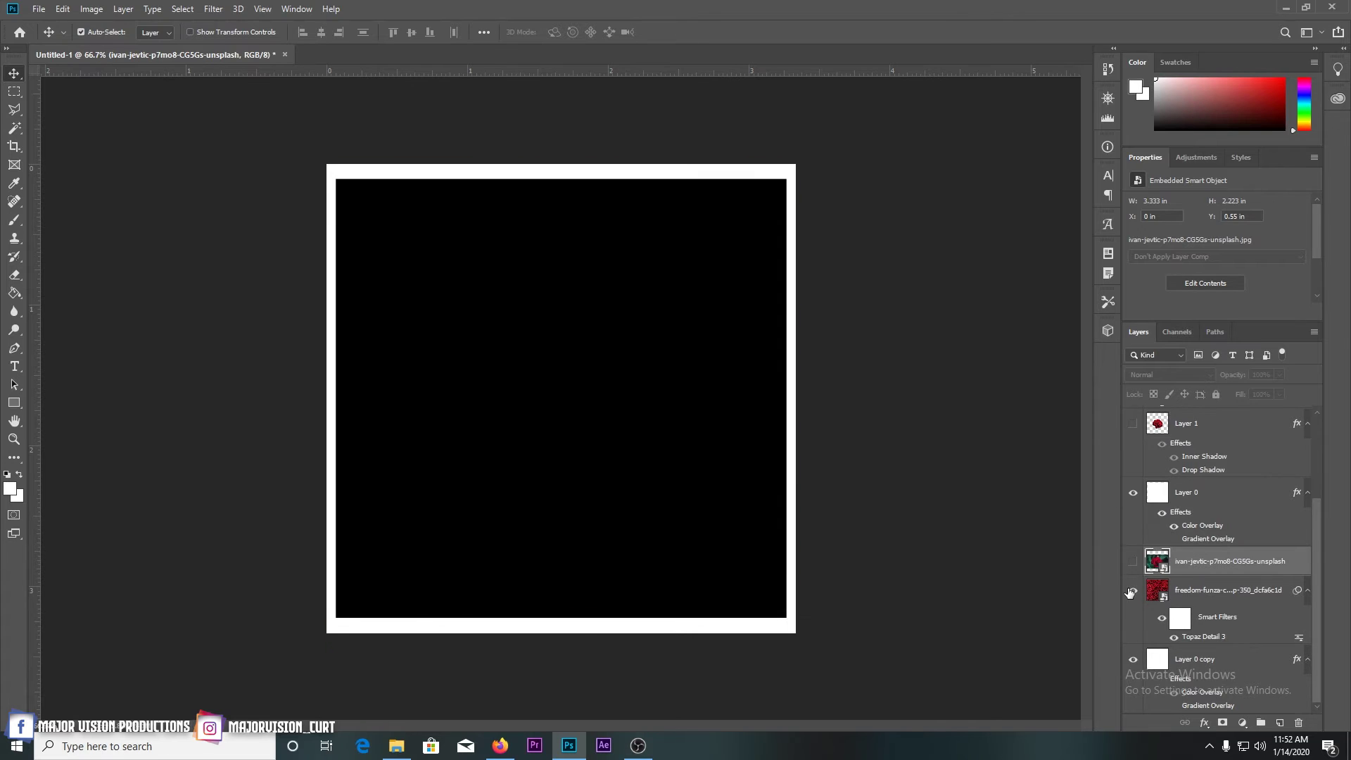
left_click(1134, 591)
scroll(1135, 493, "up", 3)
left_click(1134, 480)
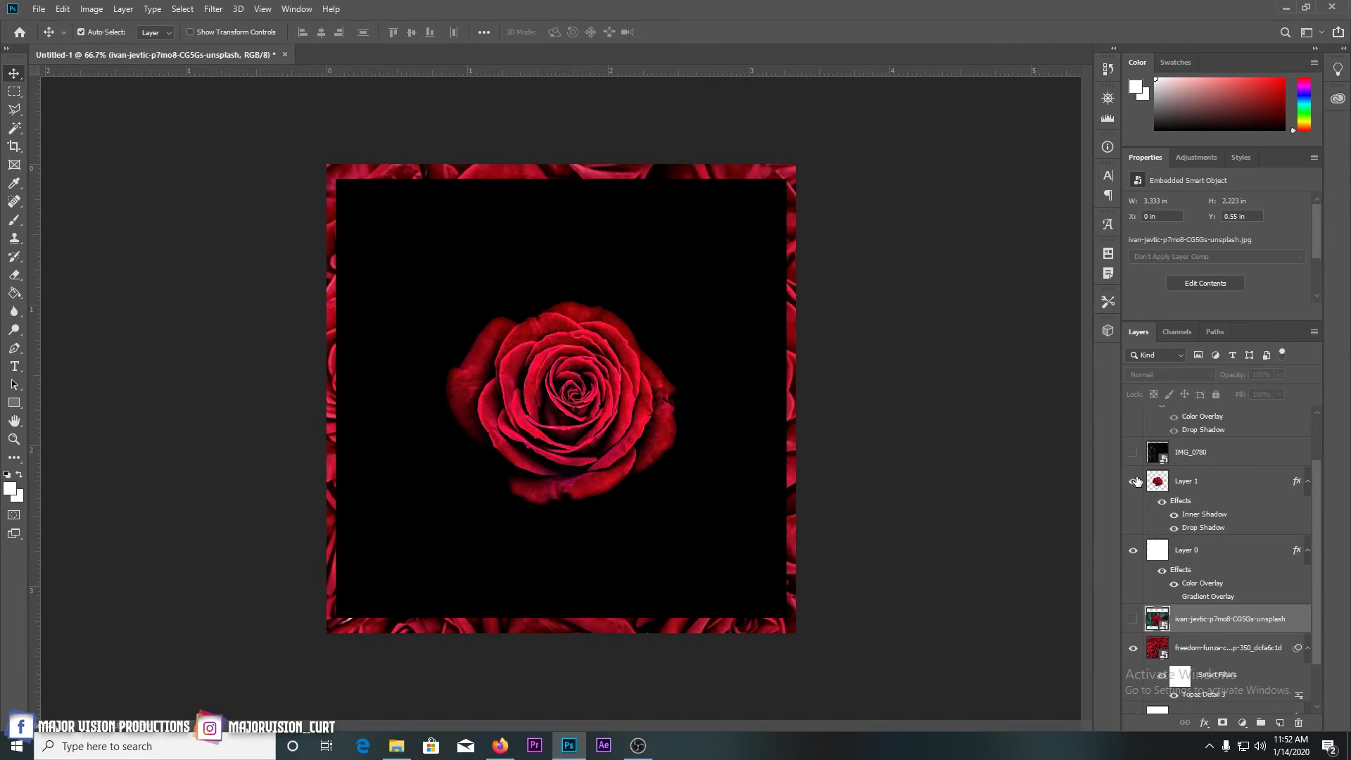
left_click(1133, 452)
scroll(1133, 464, "up", 1)
left_click(1133, 448)
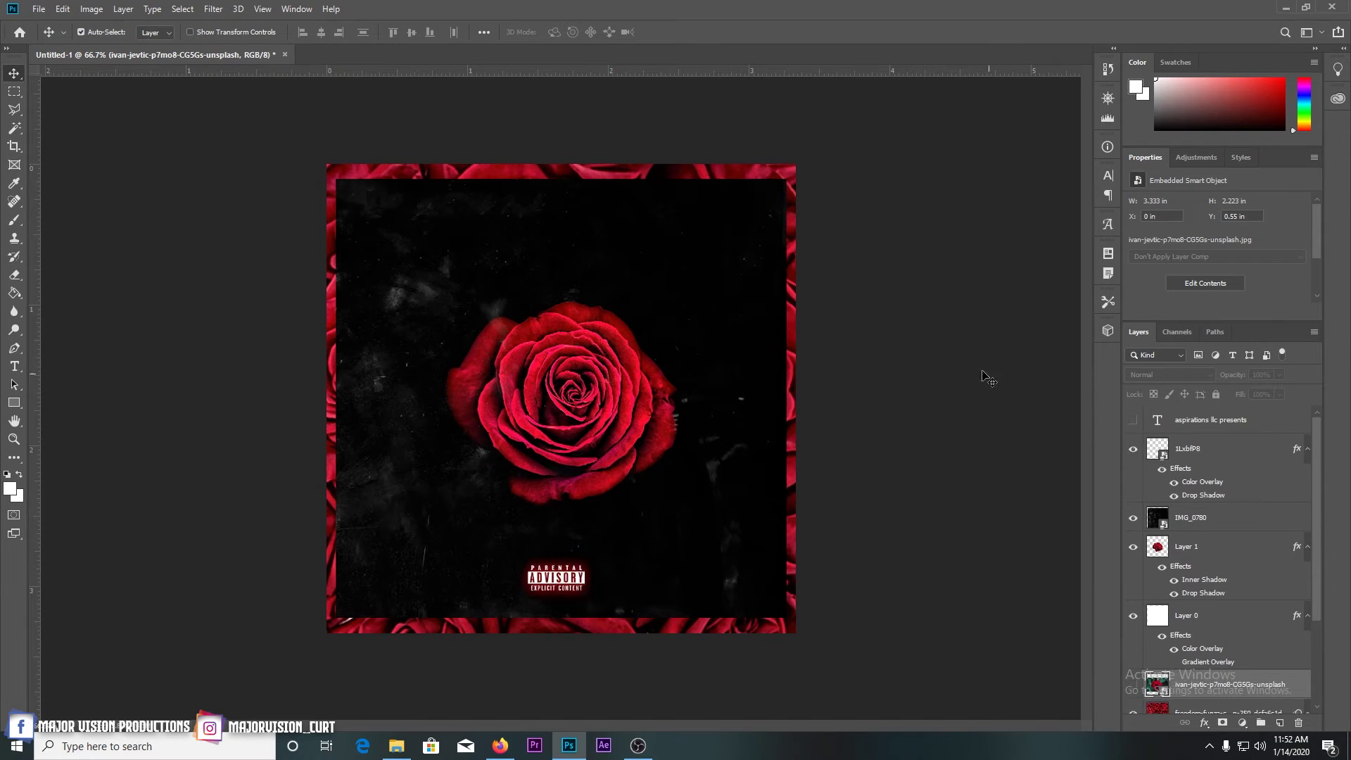
Lower the IMG_0780 texture layer's opacity to 21%
left_click(1231, 514)
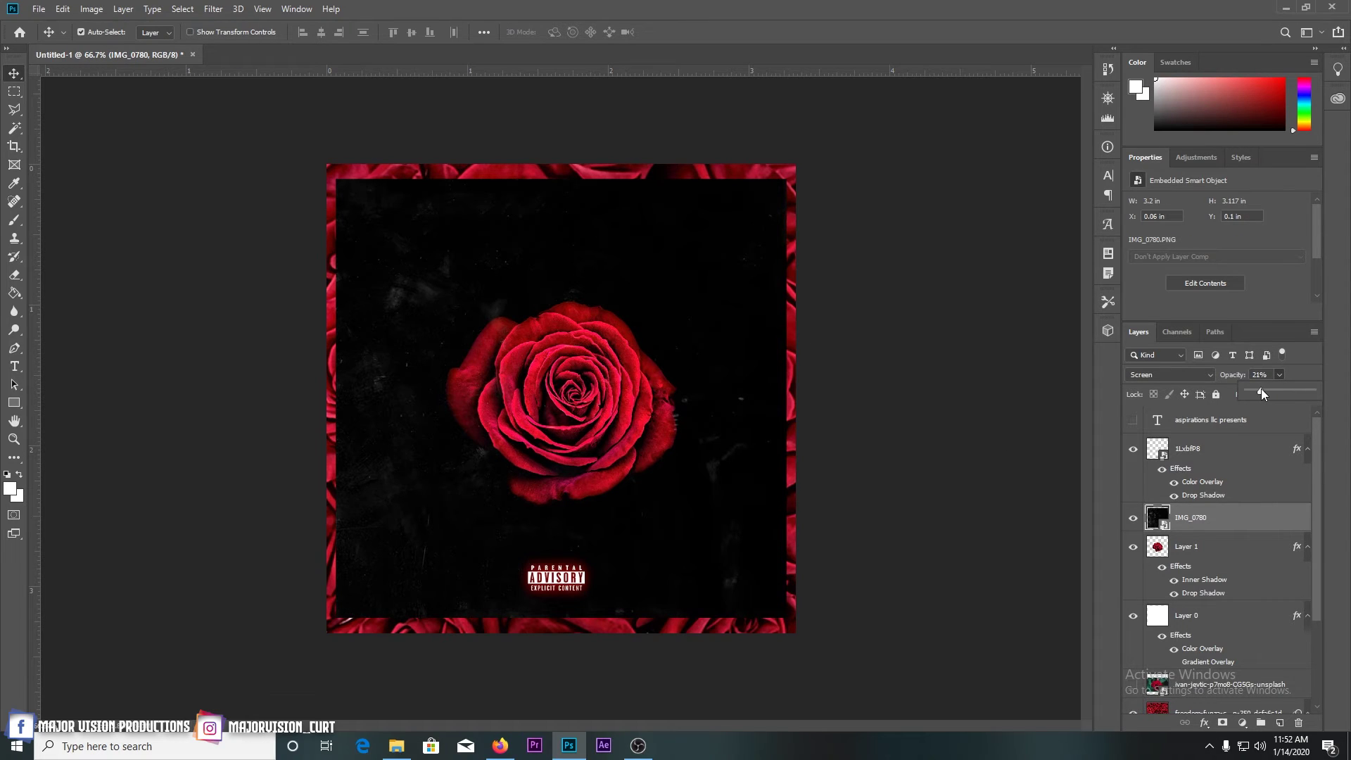
Place the MajorVisionCurt_modify logo from the new logo folder, scaled to about 0.27 in wide beside the advisory label
left_click(1285, 7)
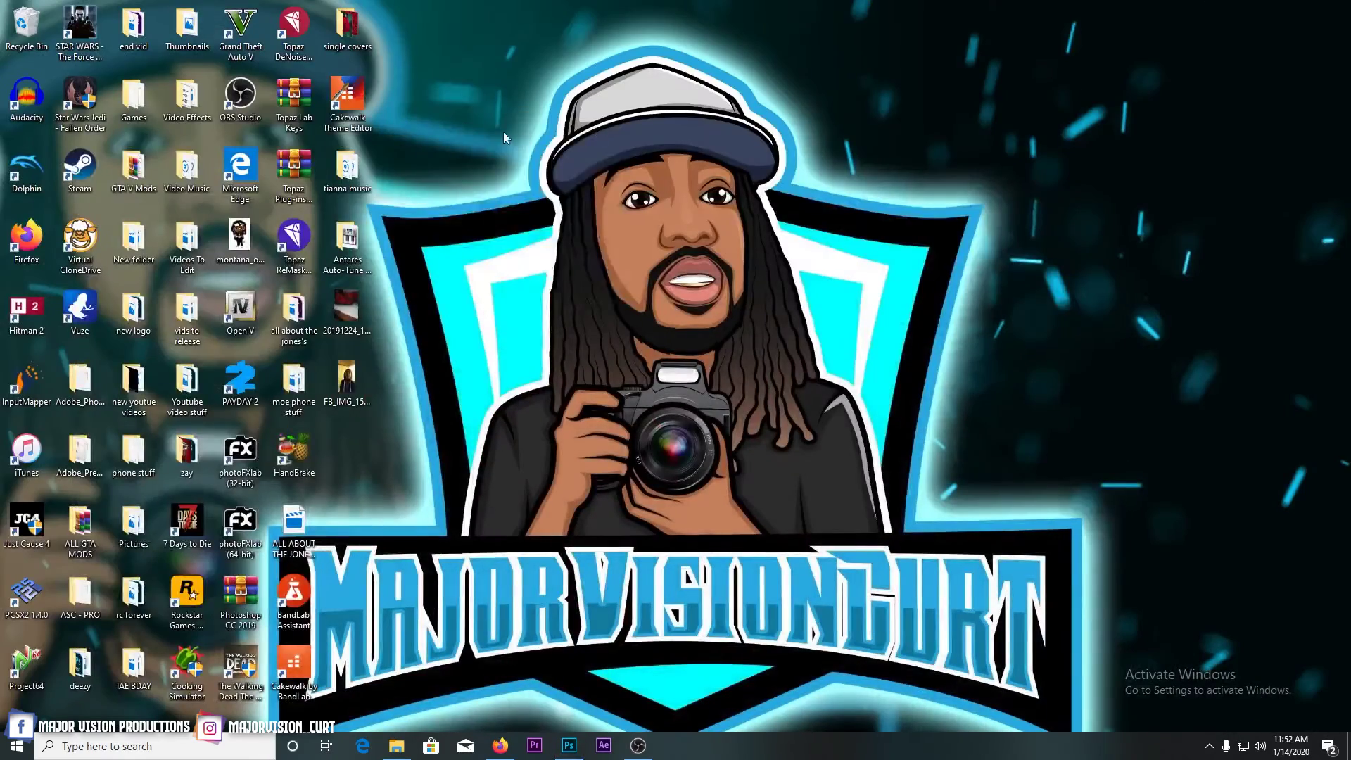
double_click(133, 312)
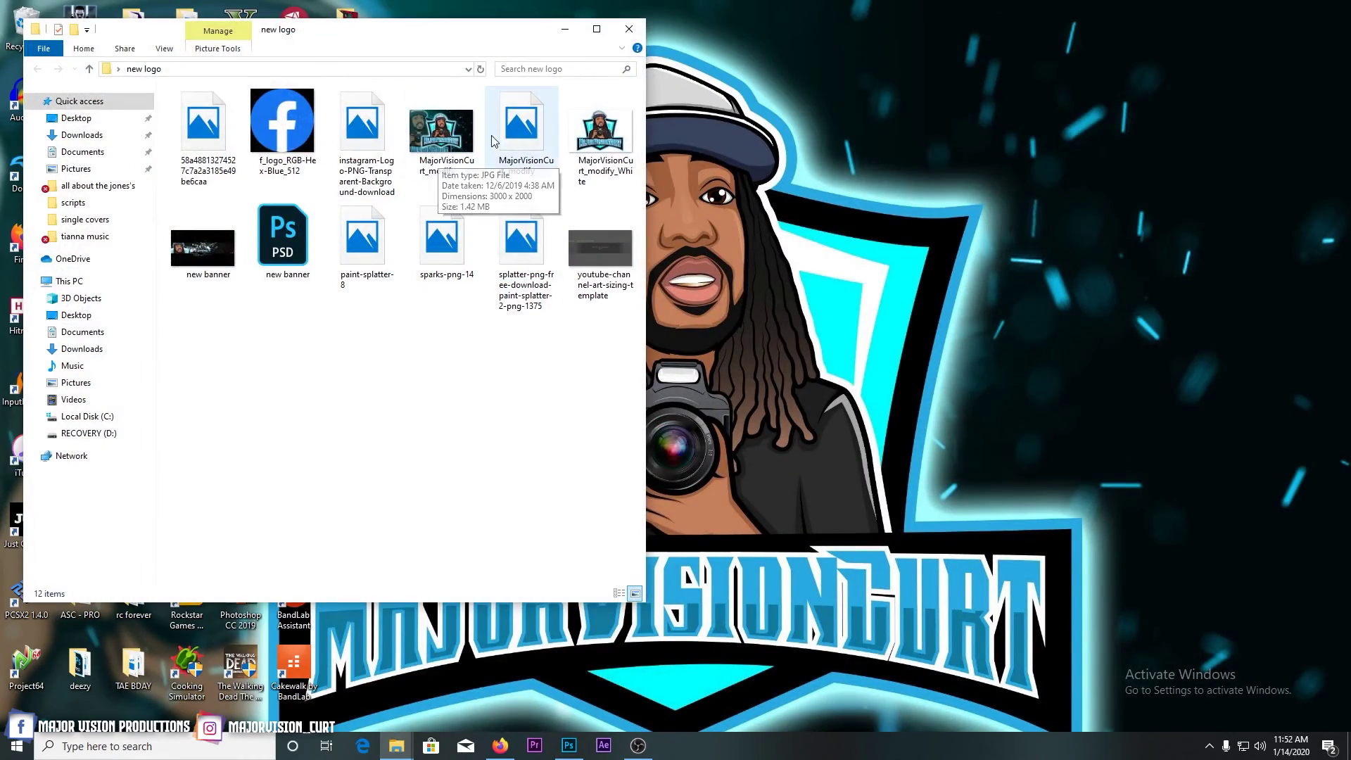
left_click_drag(521, 134, 628, 479)
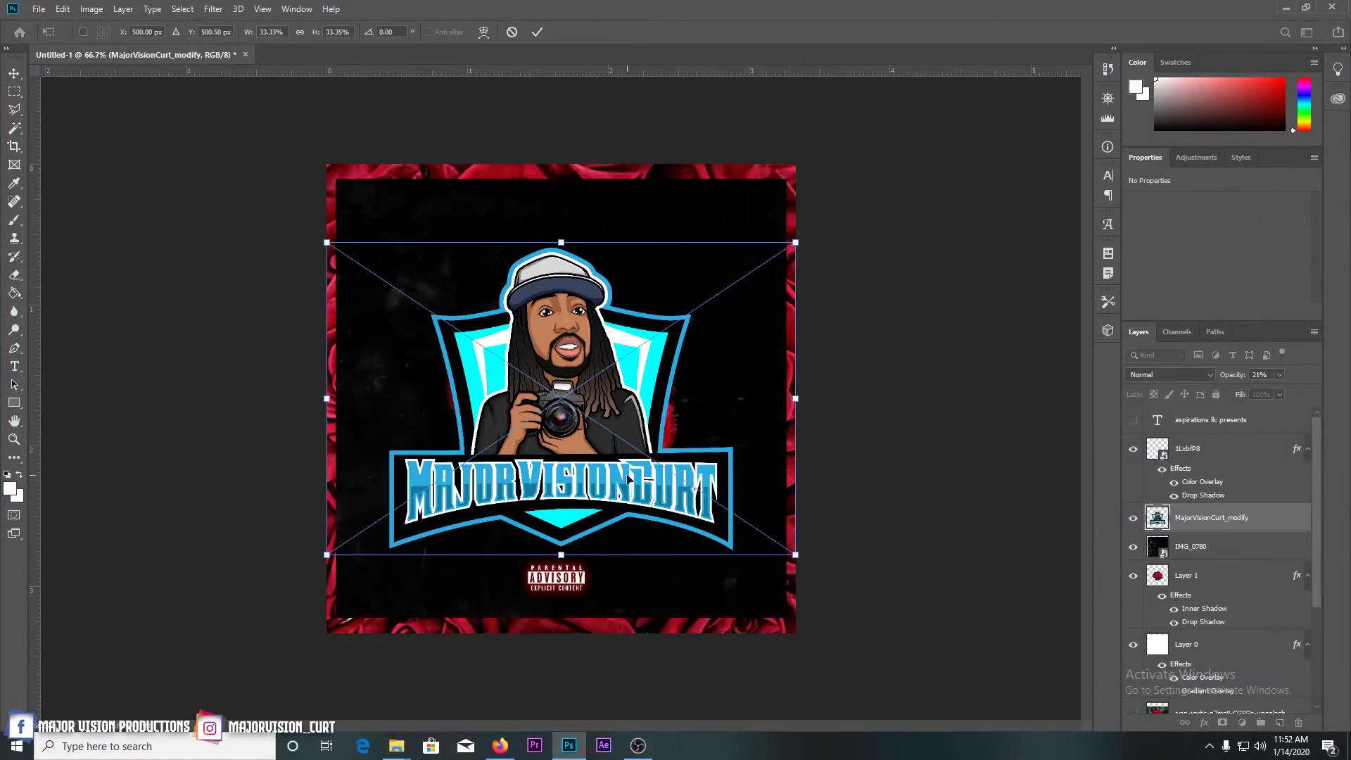
left_click_drag(791, 240, 611, 574)
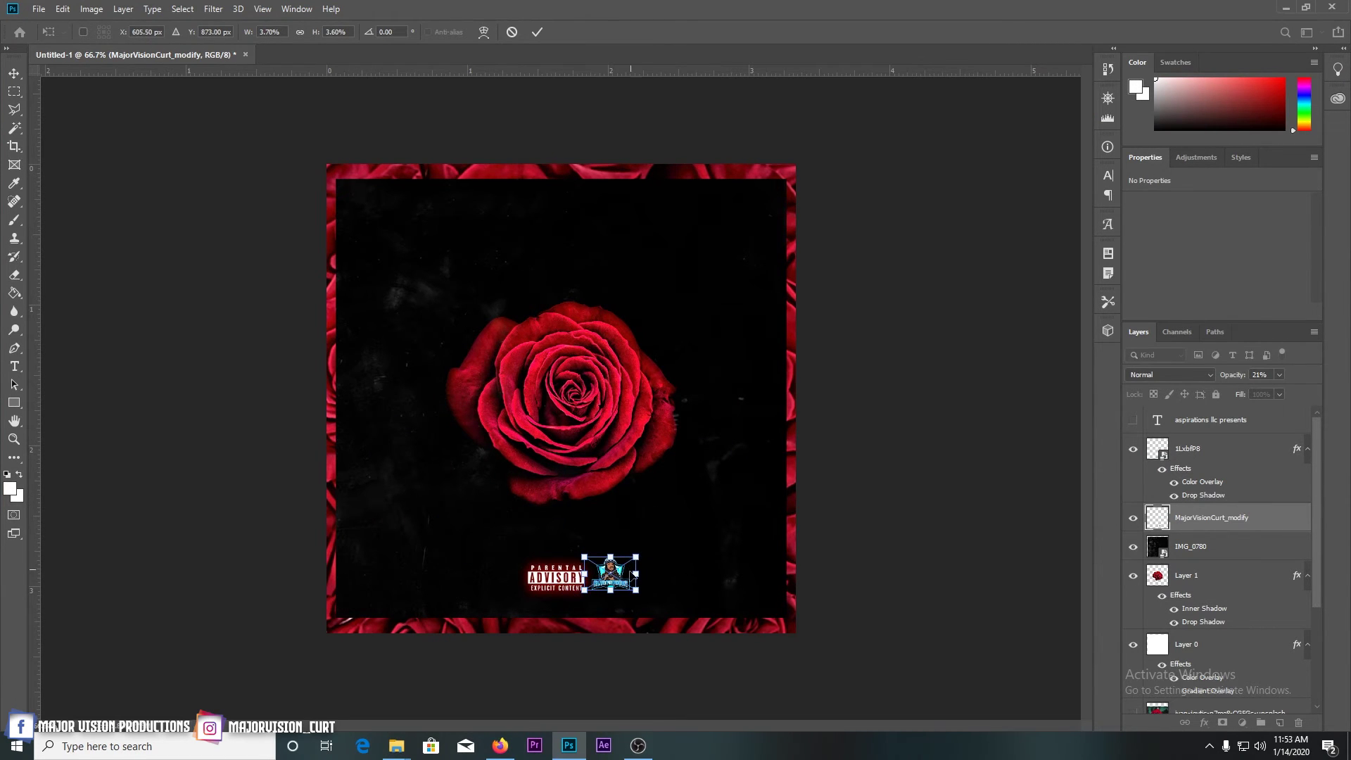
key("Return")
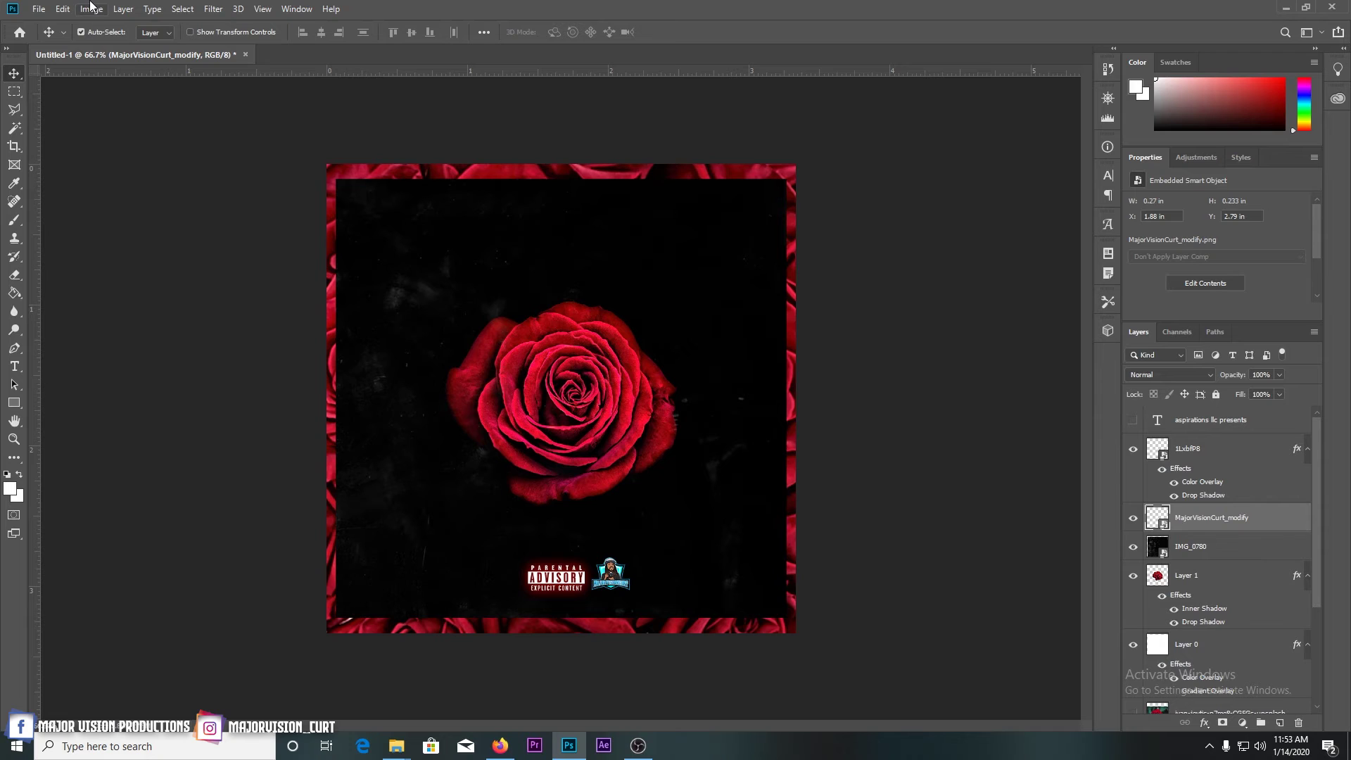
Show the ASPIRATIONS LLC PRESENTS text layer again and recentre the text at the top of the cover
left_click(1134, 420)
left_click_drag(549, 205, 548, 204)
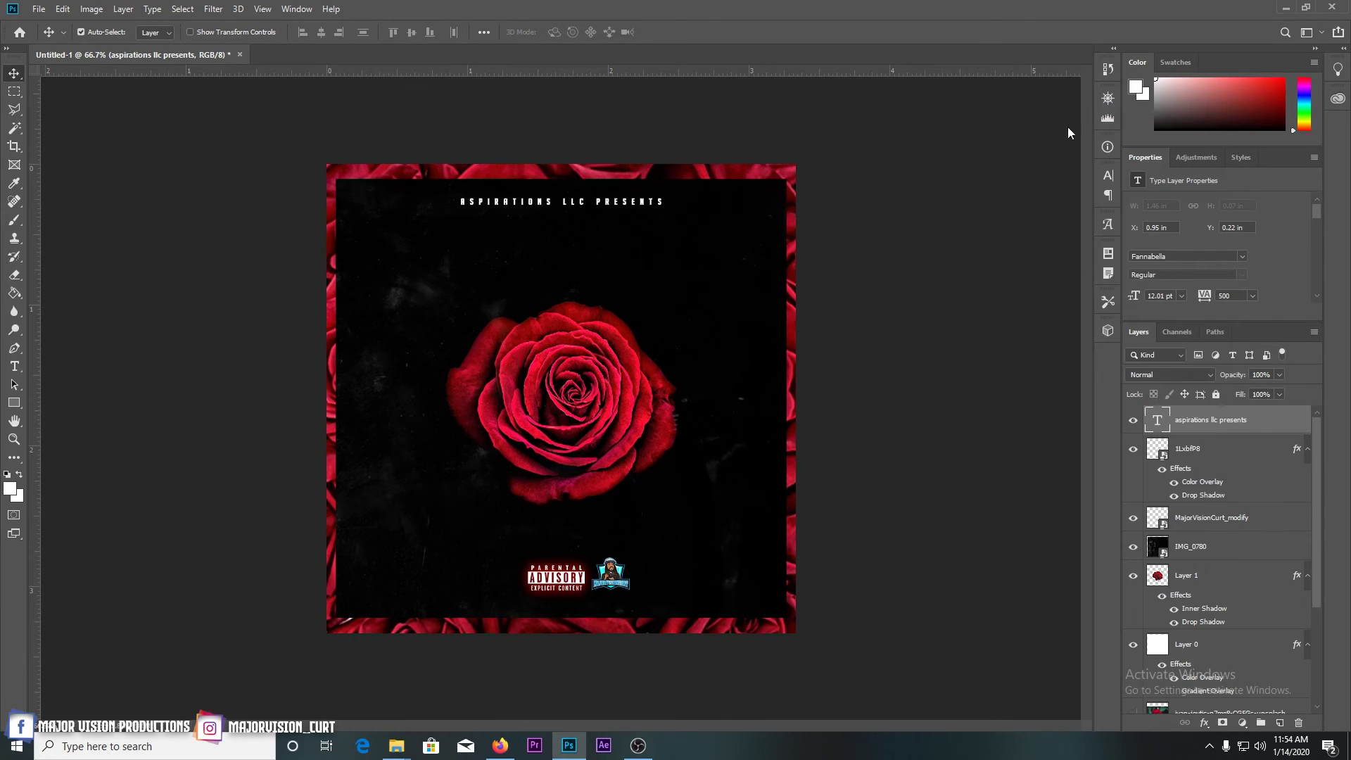
Apply a reversed radial black-to-white Gradient Overlay at 33% opacity to the ASPIRATIONS LLC PRESENTS text
left_click(769, 428)
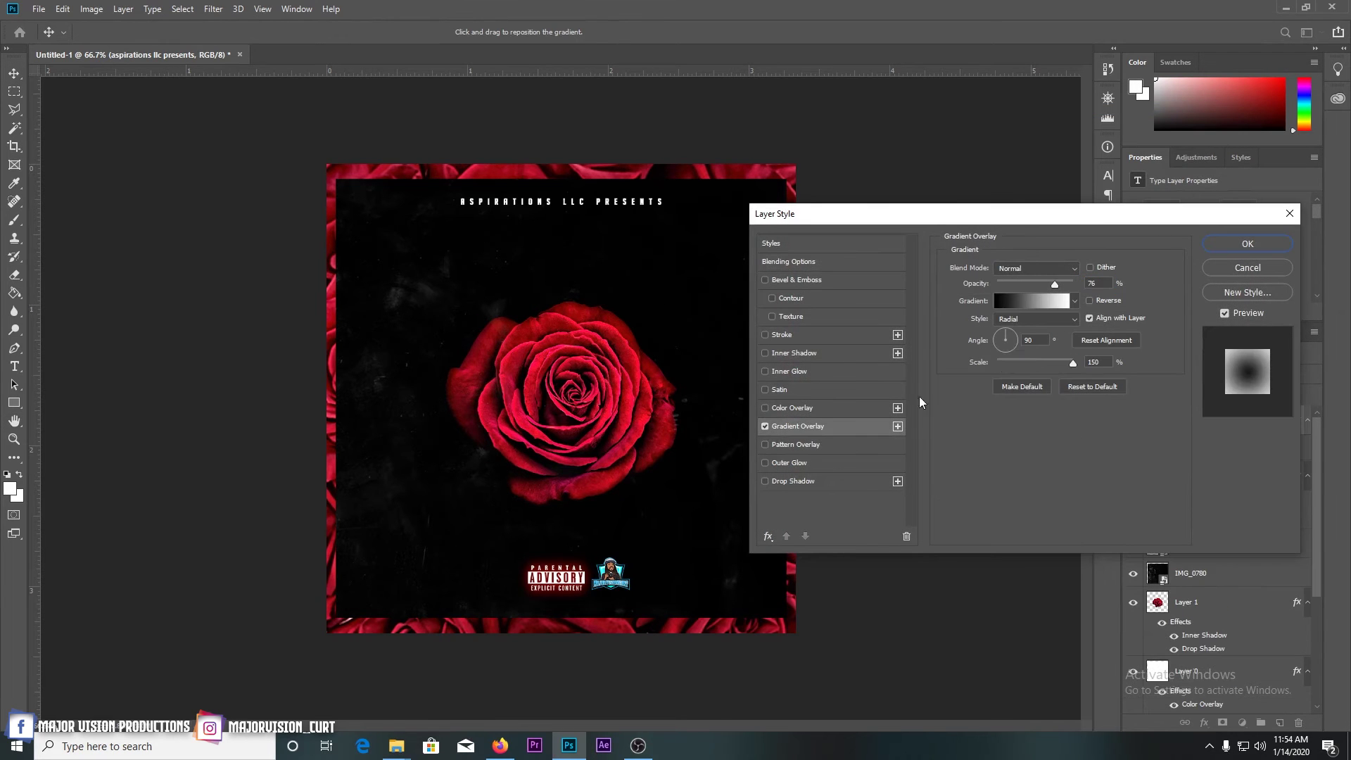
left_click(1088, 301)
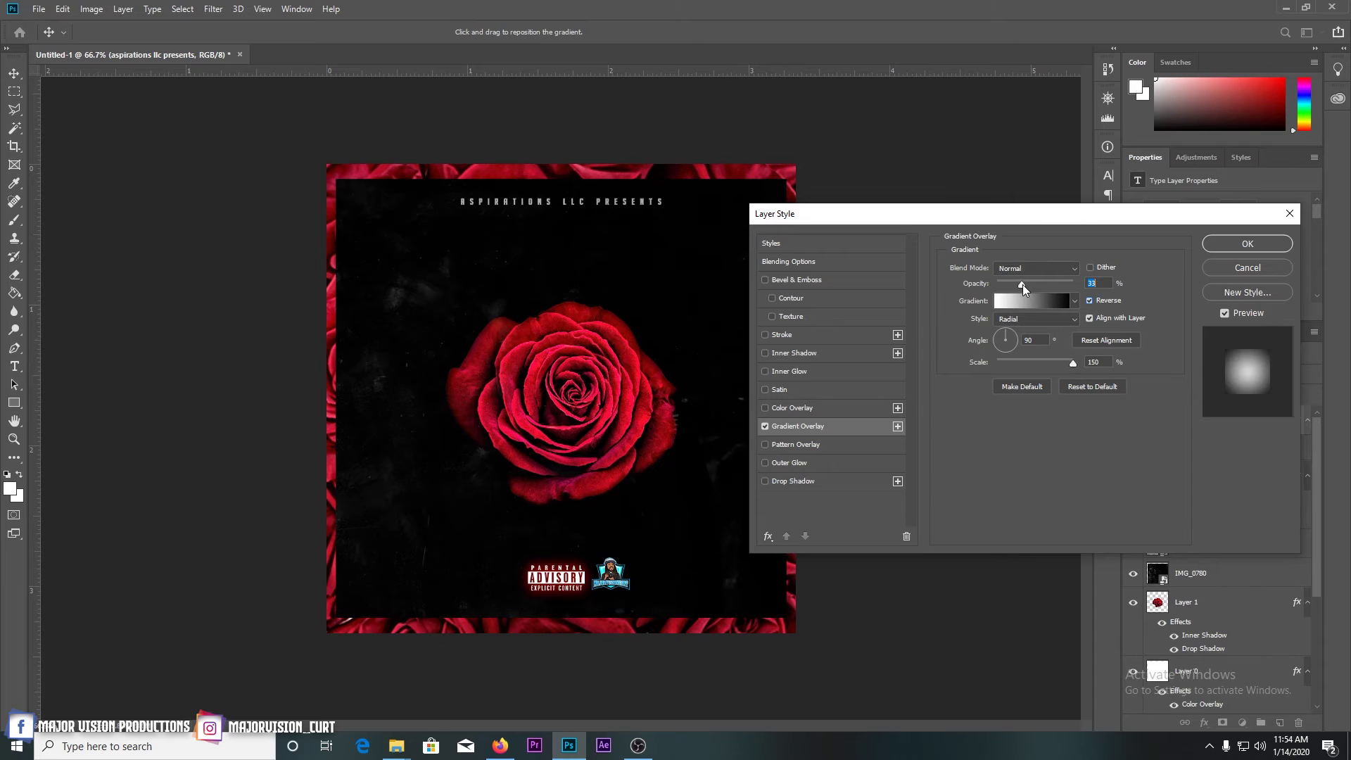
left_click(1247, 243)
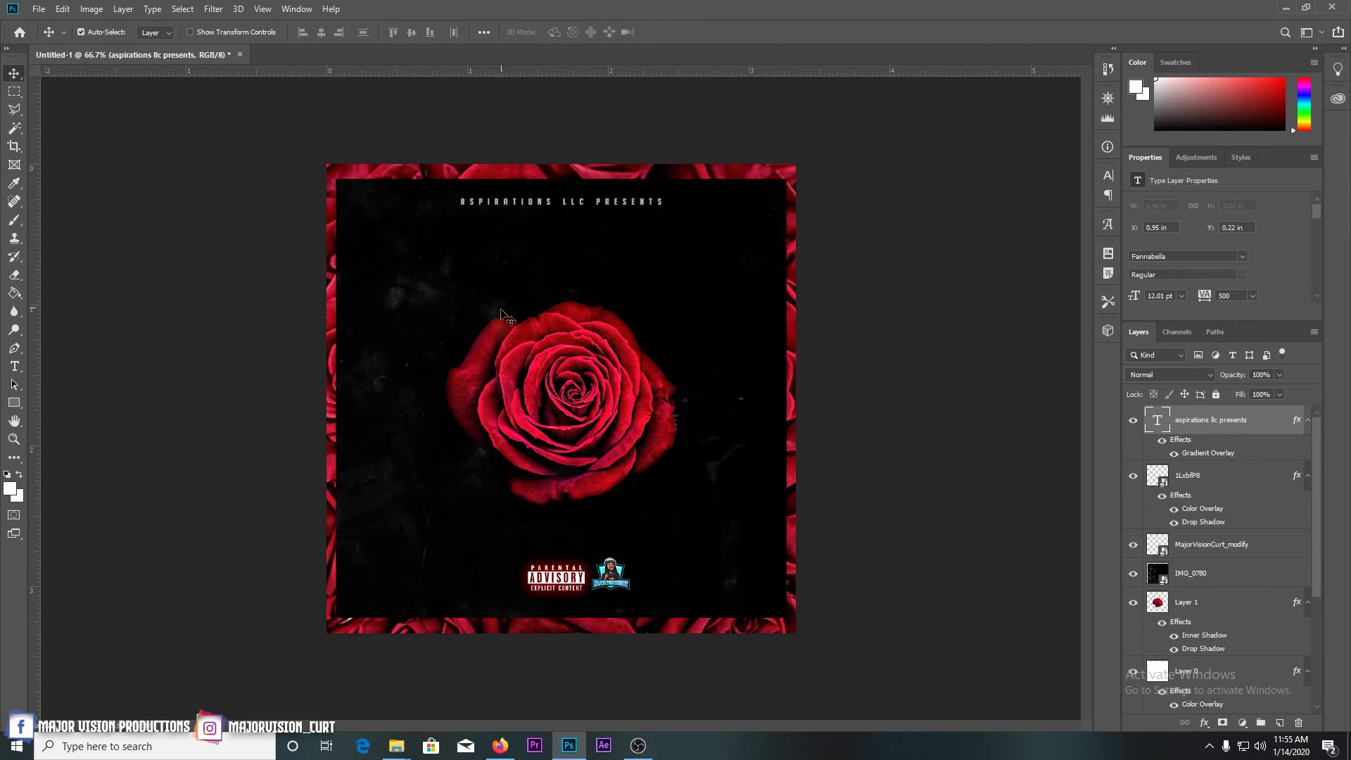
Start a new text line above the rose, sized 48 pt with tracking 0
left_click(14, 366)
left_click(396, 280)
left_click(385, 31)
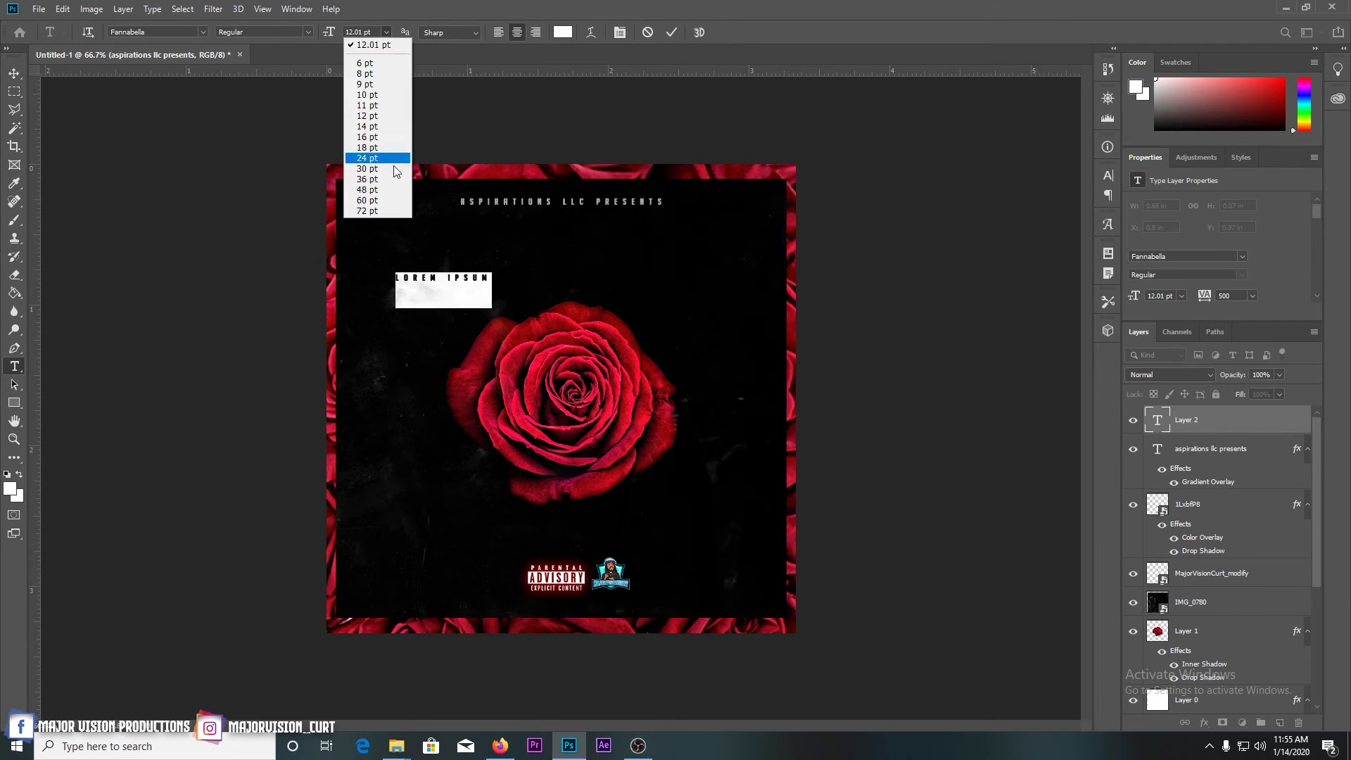
left_click(367, 189)
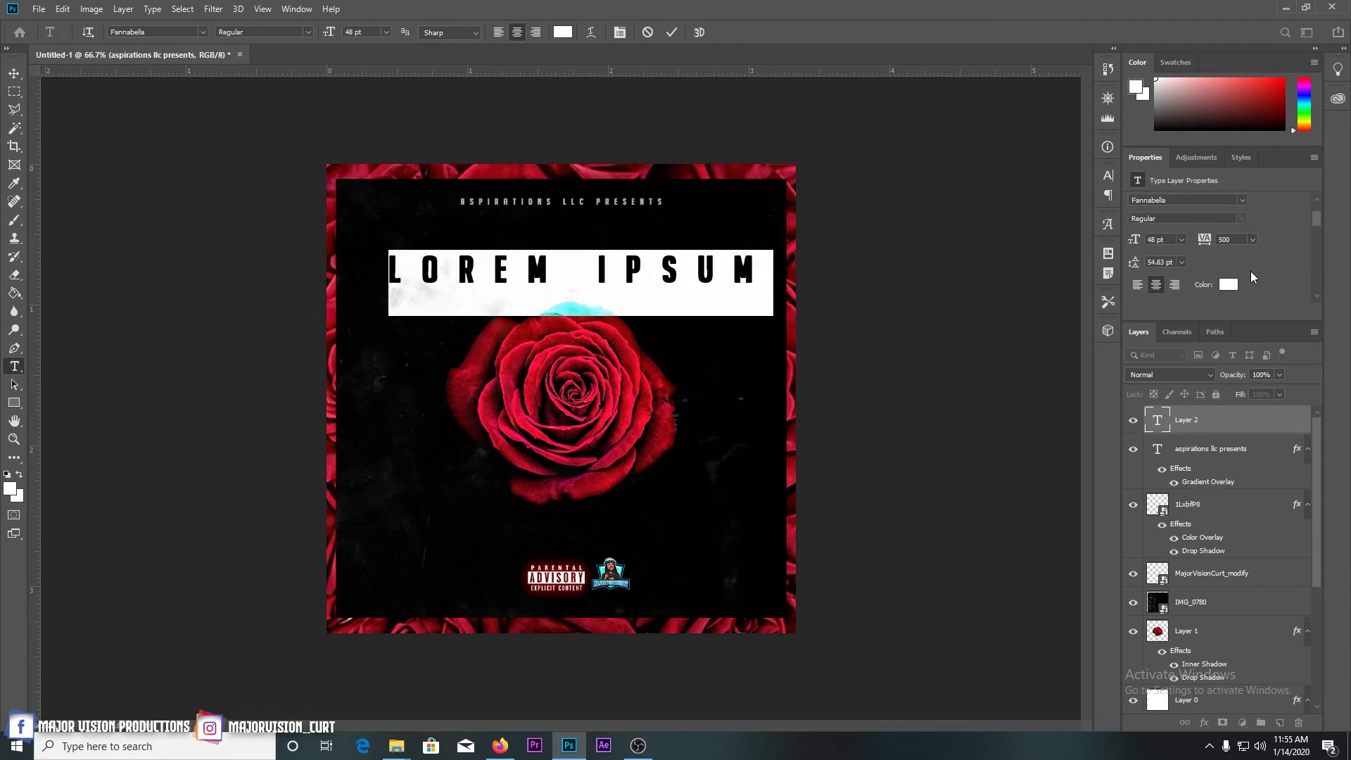
scroll(1252, 271, "down", 1)
left_click_drag(1231, 228, 1185, 235)
type("0")
key("Return")
Enter JVO ENT as the new text and centre it between the top line and the rose
left_click_drag(575, 346, 573, 316)
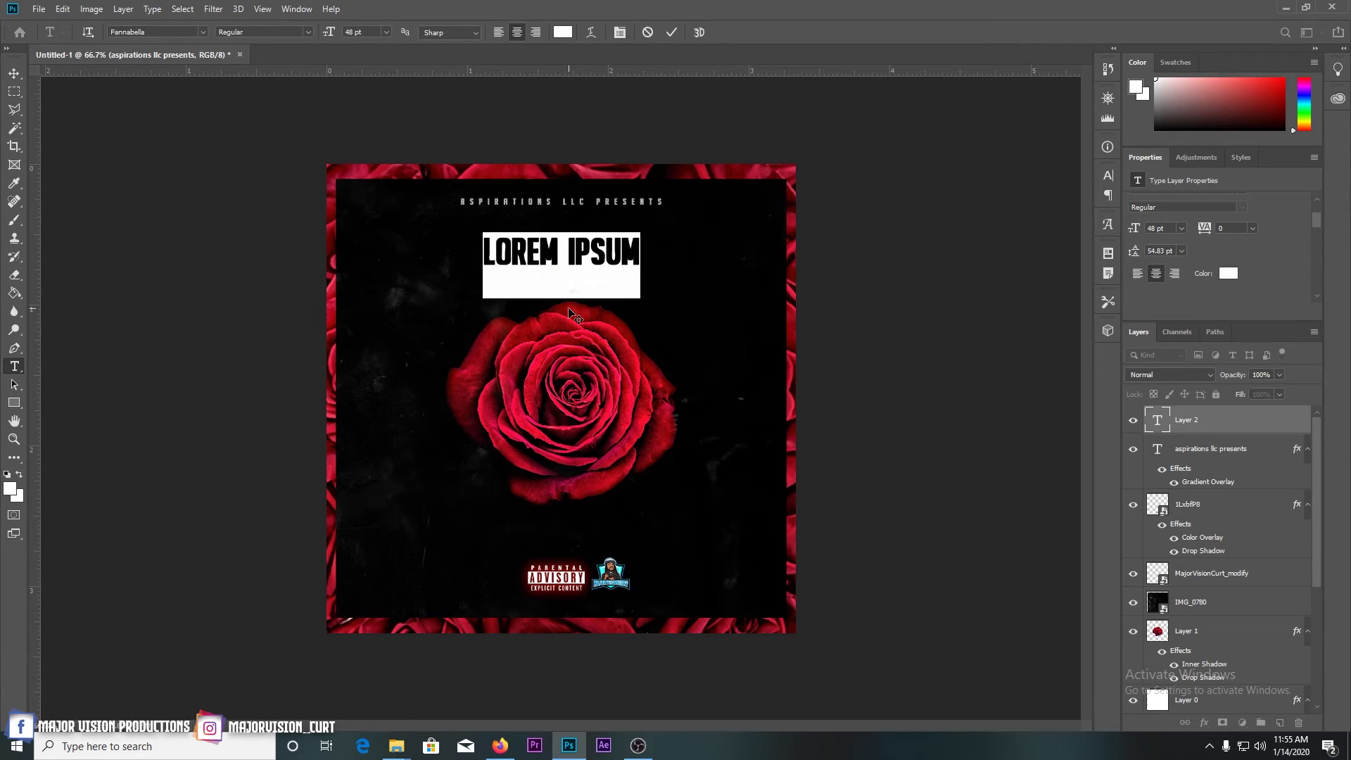
type("JVO ENT")
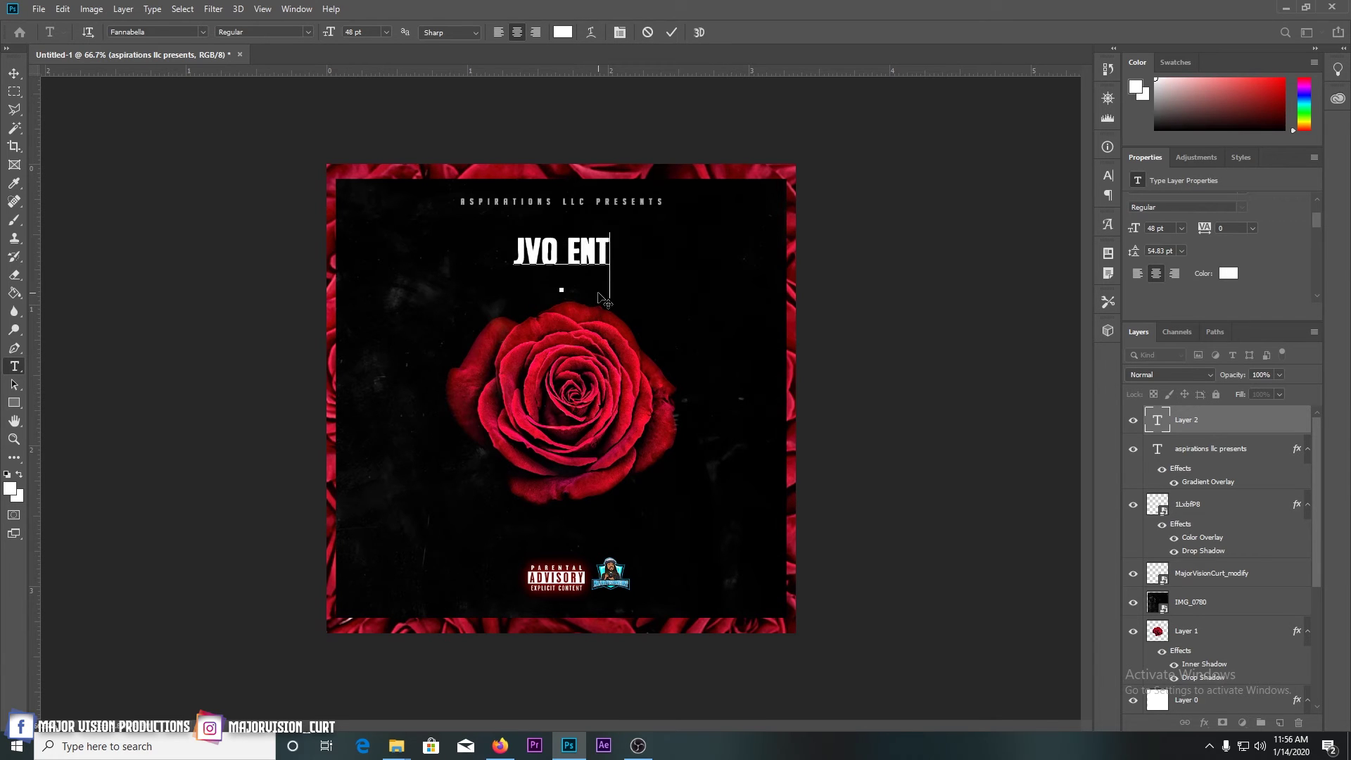
left_click_drag(604, 299, 601, 290)
left_click(11, 75)
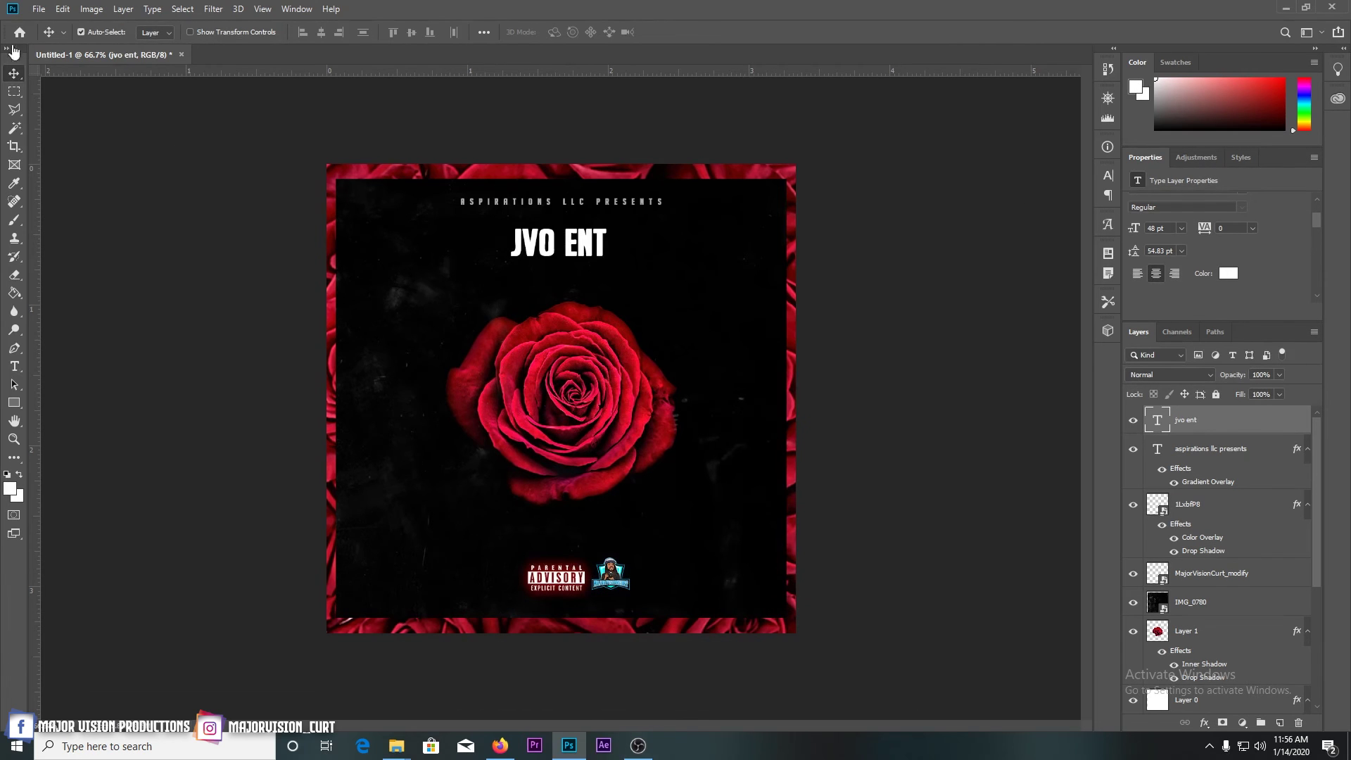
Change the font of the JVO ENT text to Sherlyn
left_click(63, 9)
left_click(275, 121)
left_click(14, 366)
left_click(204, 32)
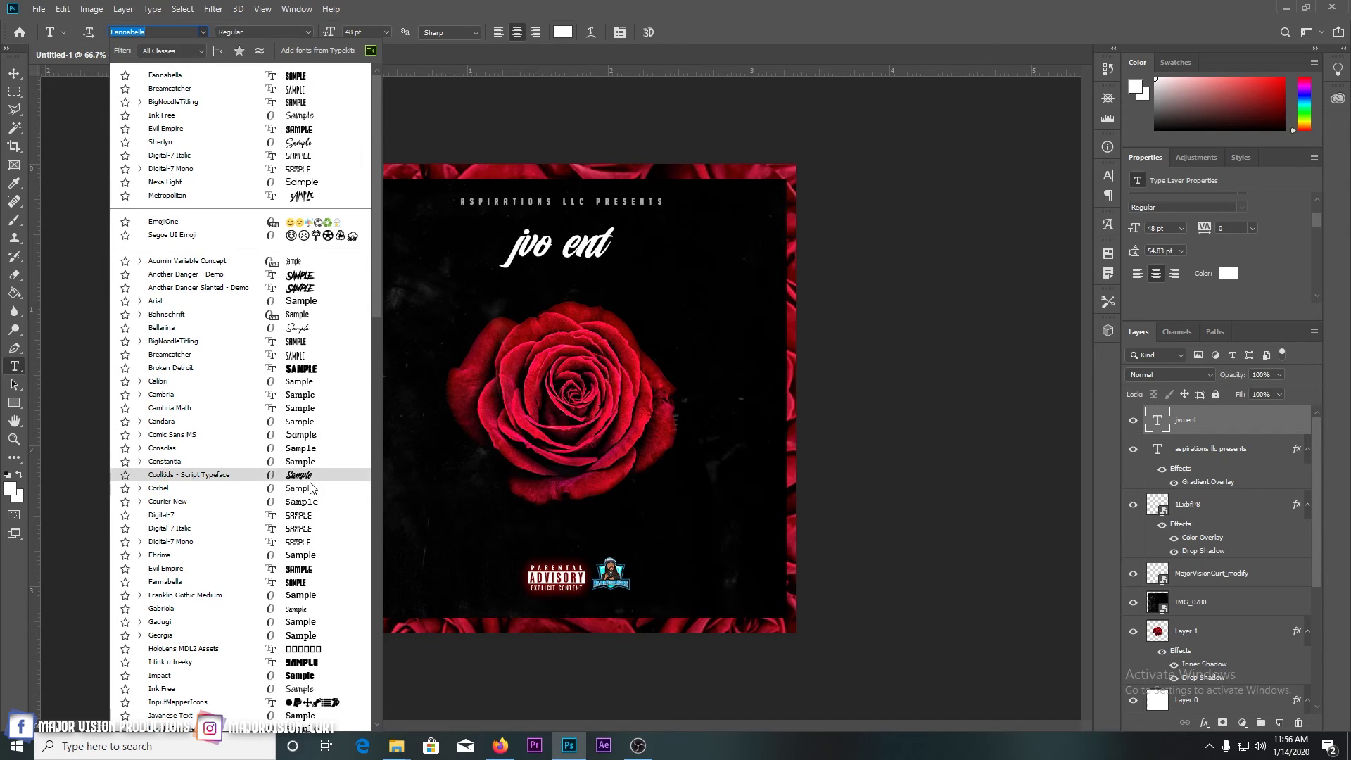
scroll(313, 479, "down", 5)
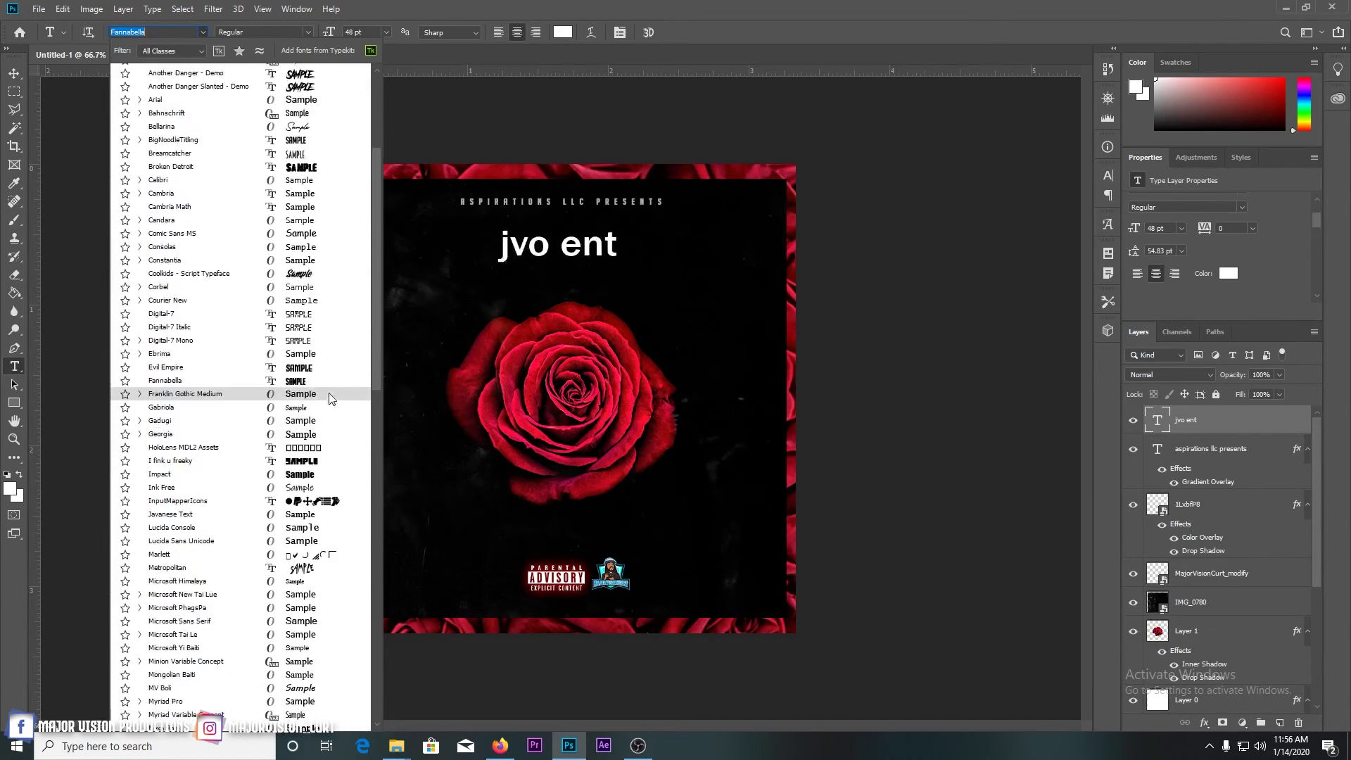
scroll(329, 398, "down", 10)
left_click(317, 679)
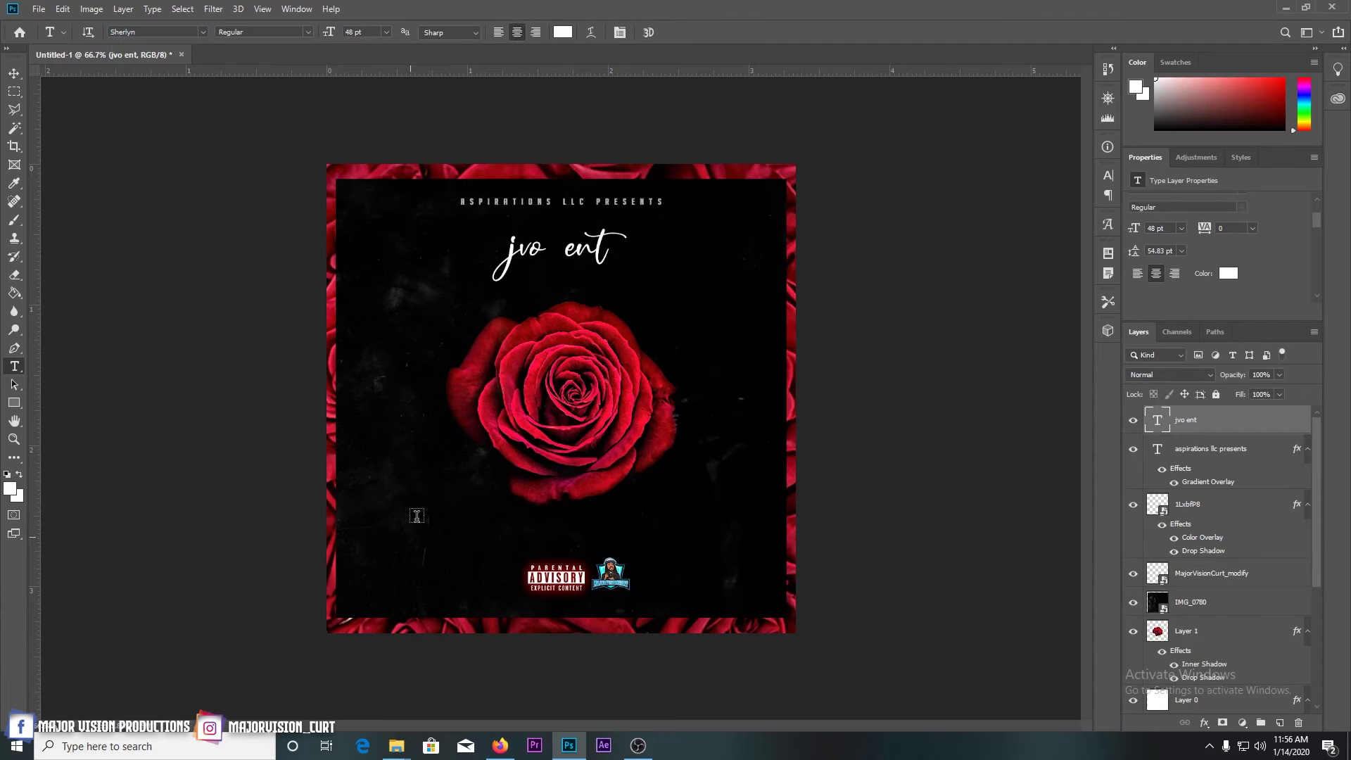
Add the words Ride and For as two separate text layers over the rose
left_click(502, 391)
type("Ride")
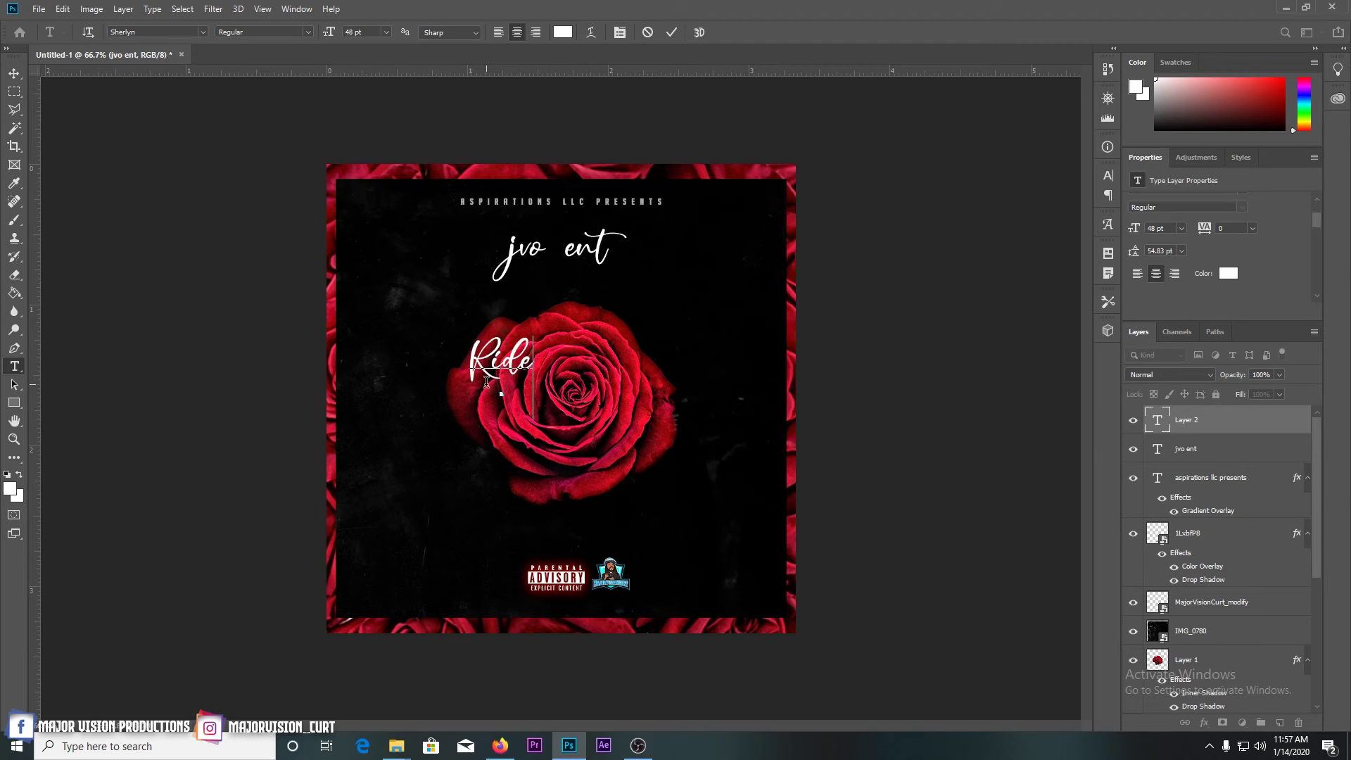
left_click(14, 73)
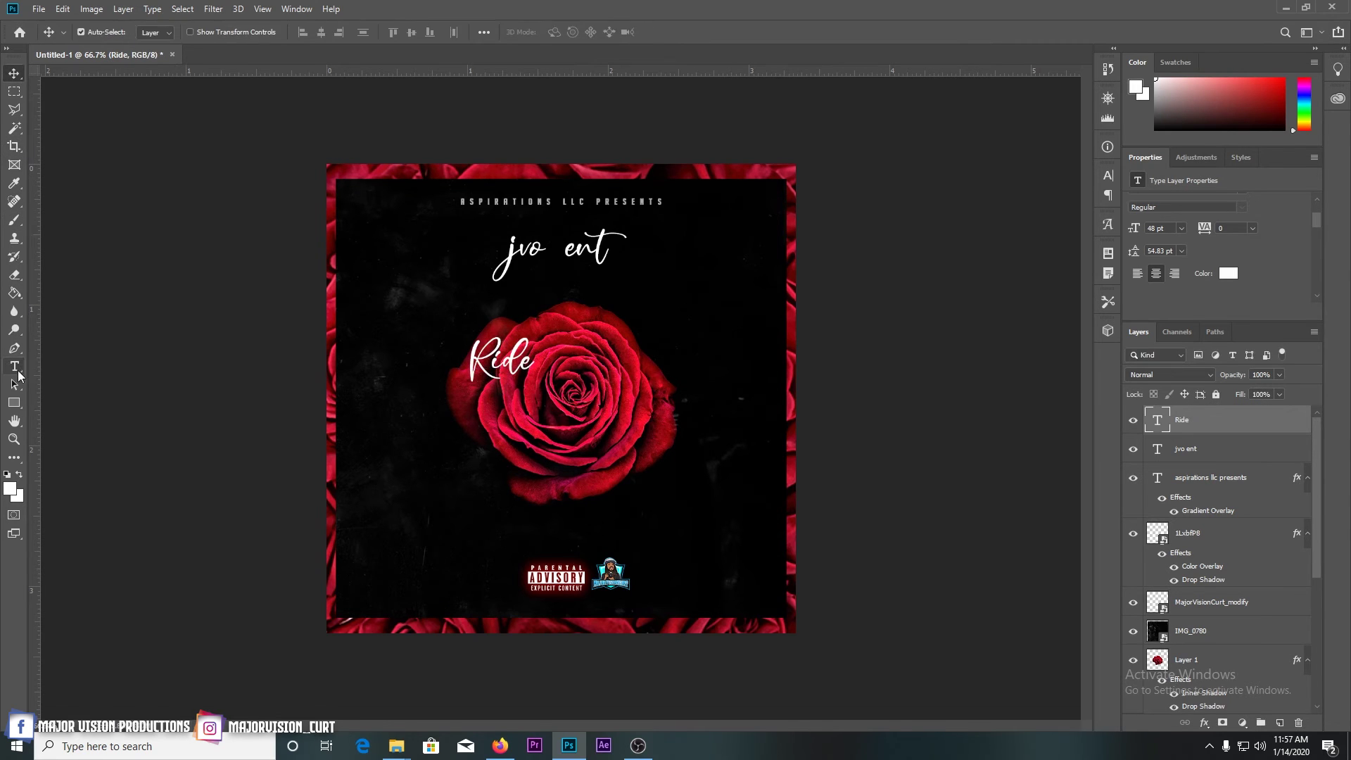
left_click(14, 366)
left_click(480, 383)
type("For")
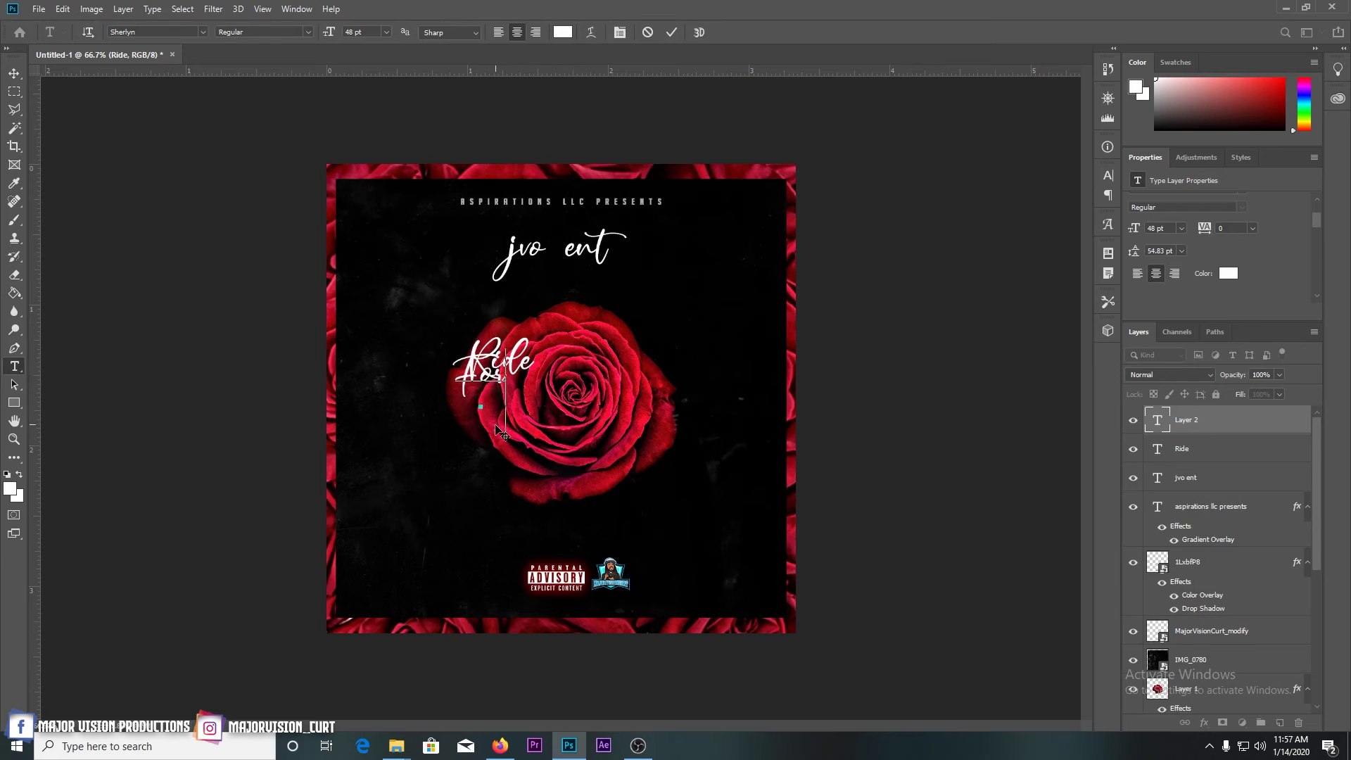
left_click(13, 72)
Add the word Me as another separate text layer below For on the rose
left_click(14, 366)
left_click(481, 433)
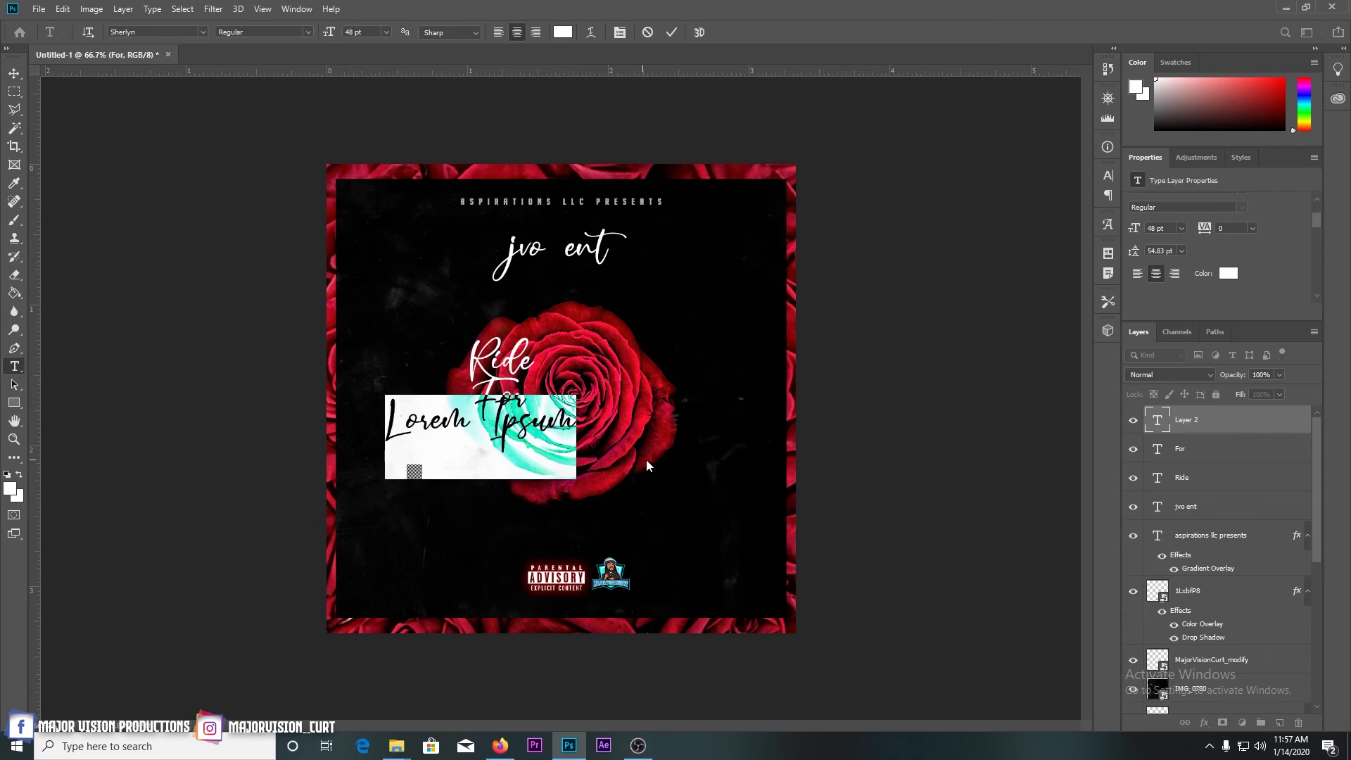
type("Me")
left_click_drag(473, 496, 549, 497)
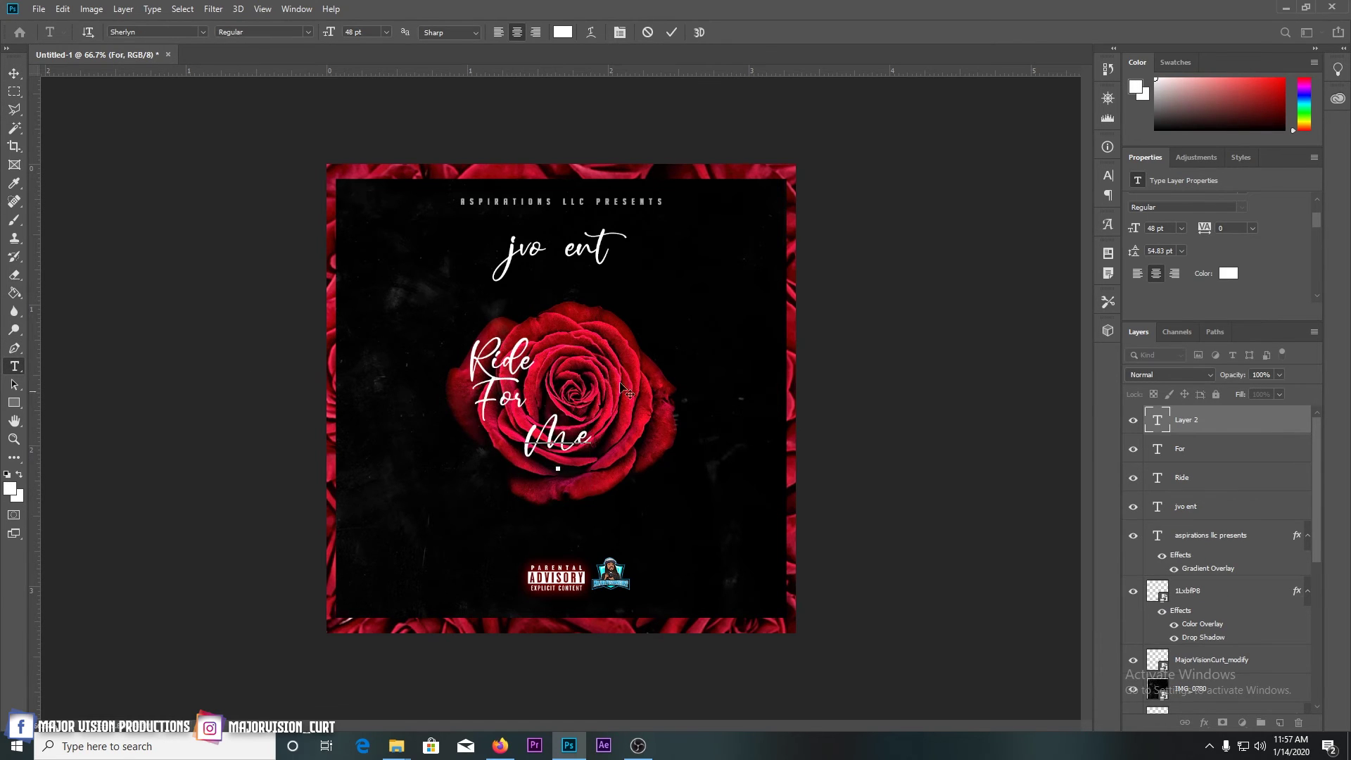
left_click(14, 73)
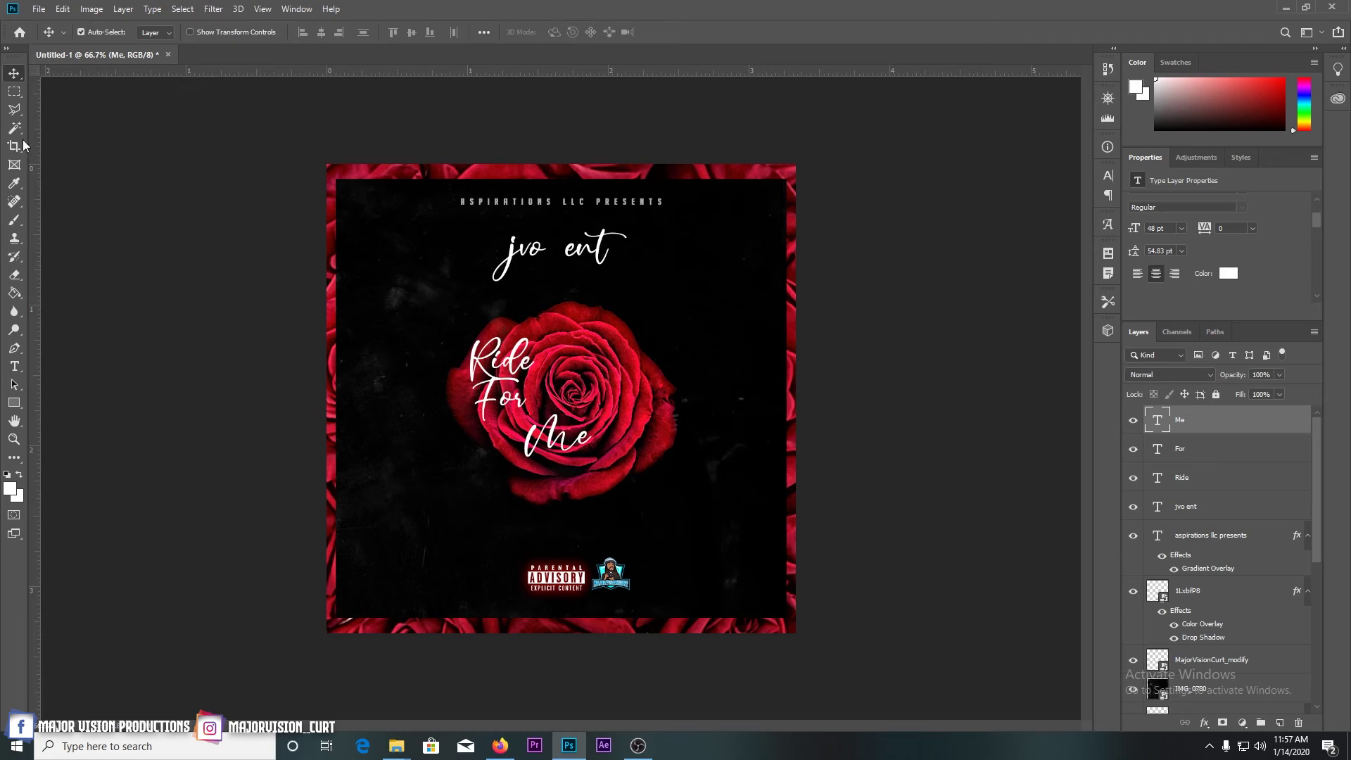
Change the font of the Ride text to Coolkids - Script Typeface
left_click(487, 359)
left_click(13, 366)
left_click(202, 31)
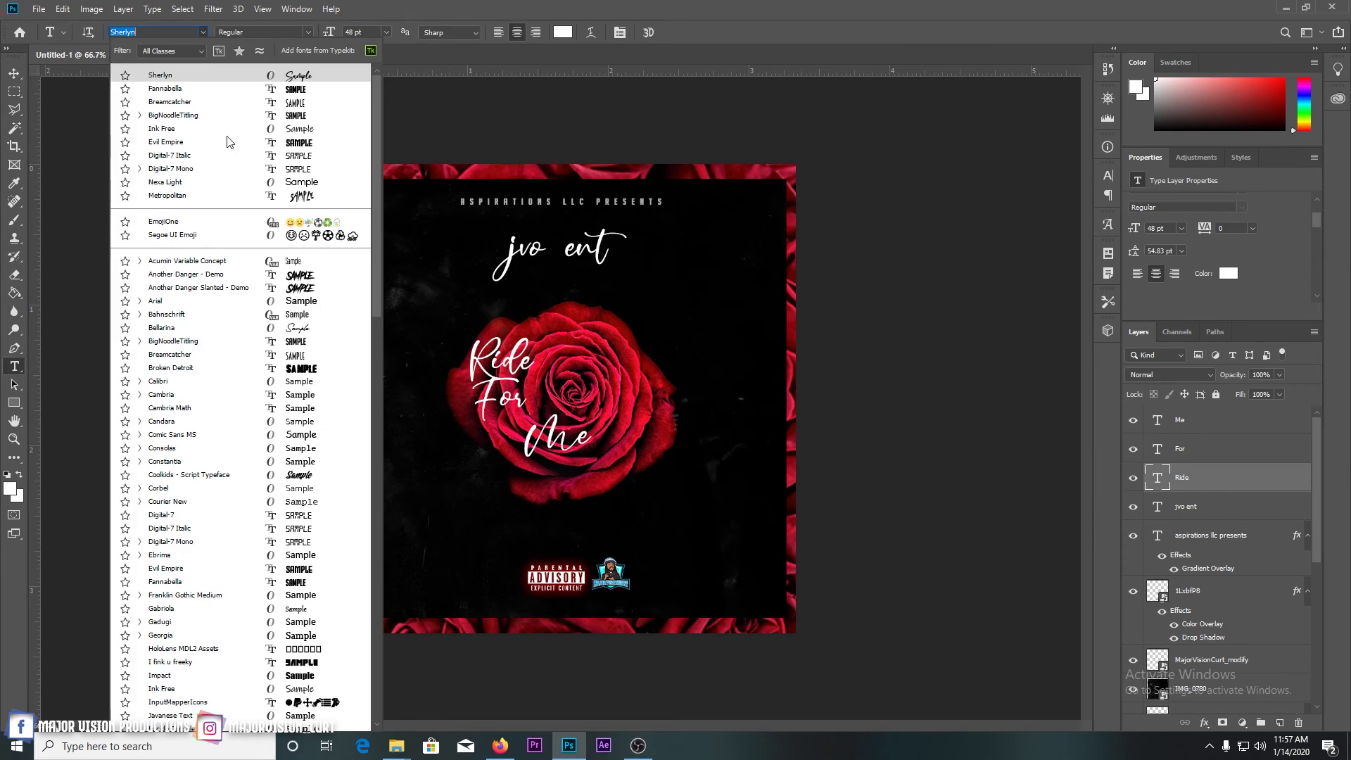
left_click(308, 475)
left_click(14, 73)
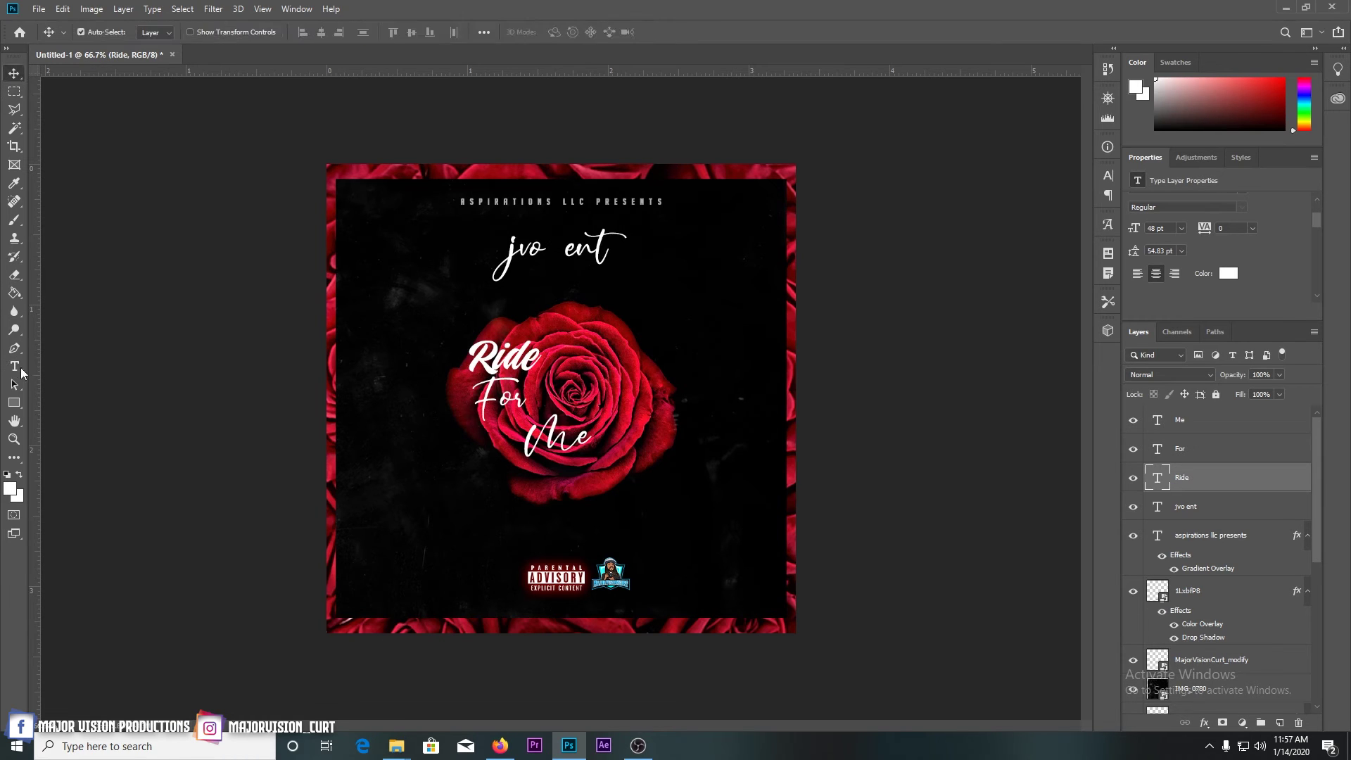
Change the font of the For and Me texts to Coolkids - Script Typeface
left_click(493, 411)
left_click(14, 366)
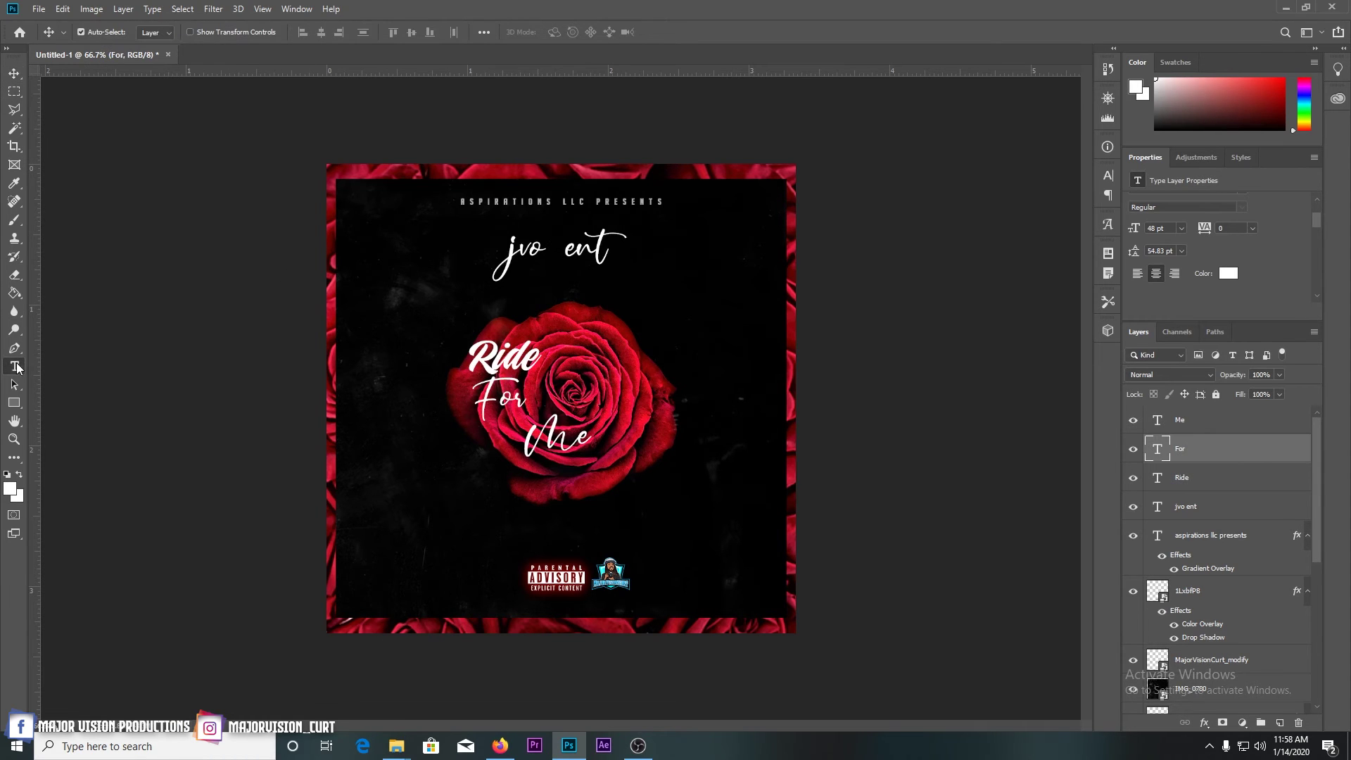
left_click(202, 32)
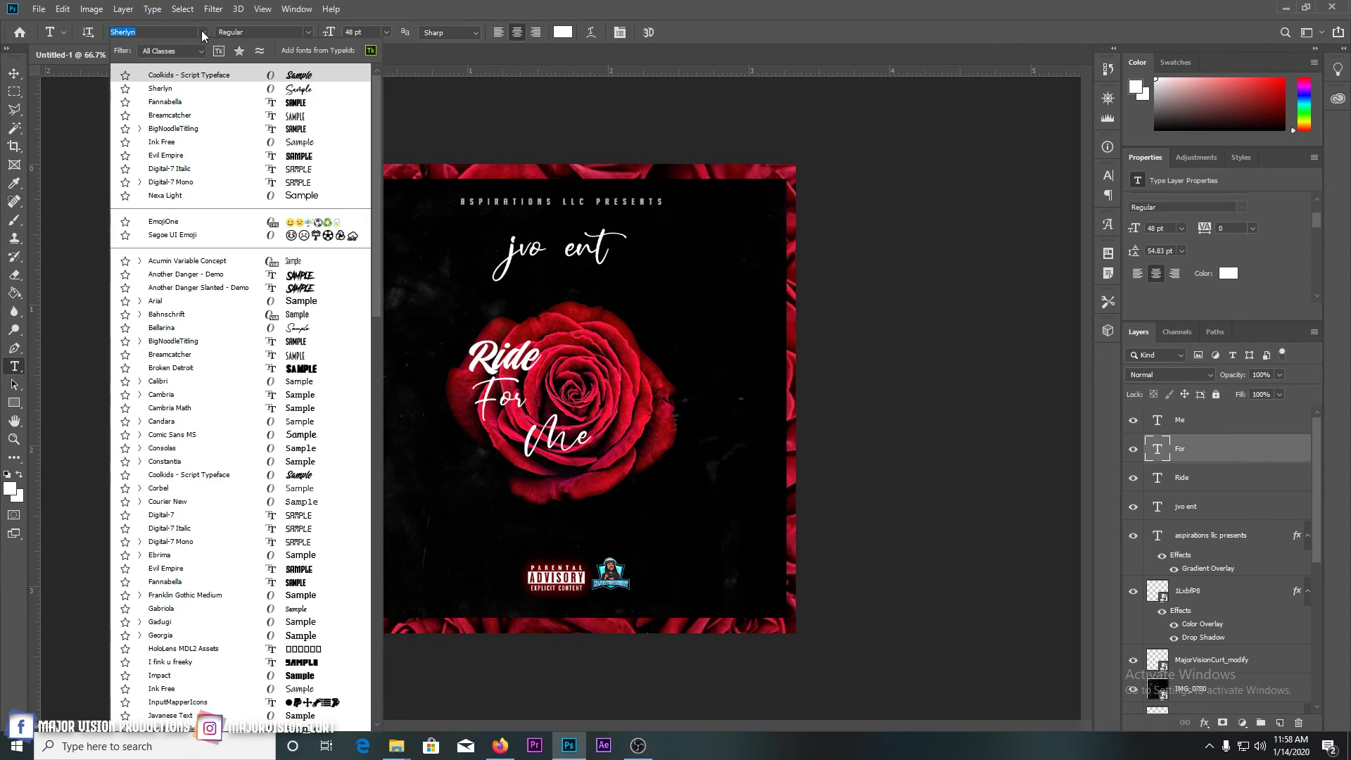
left_click(189, 74)
left_click(14, 73)
left_click(540, 439)
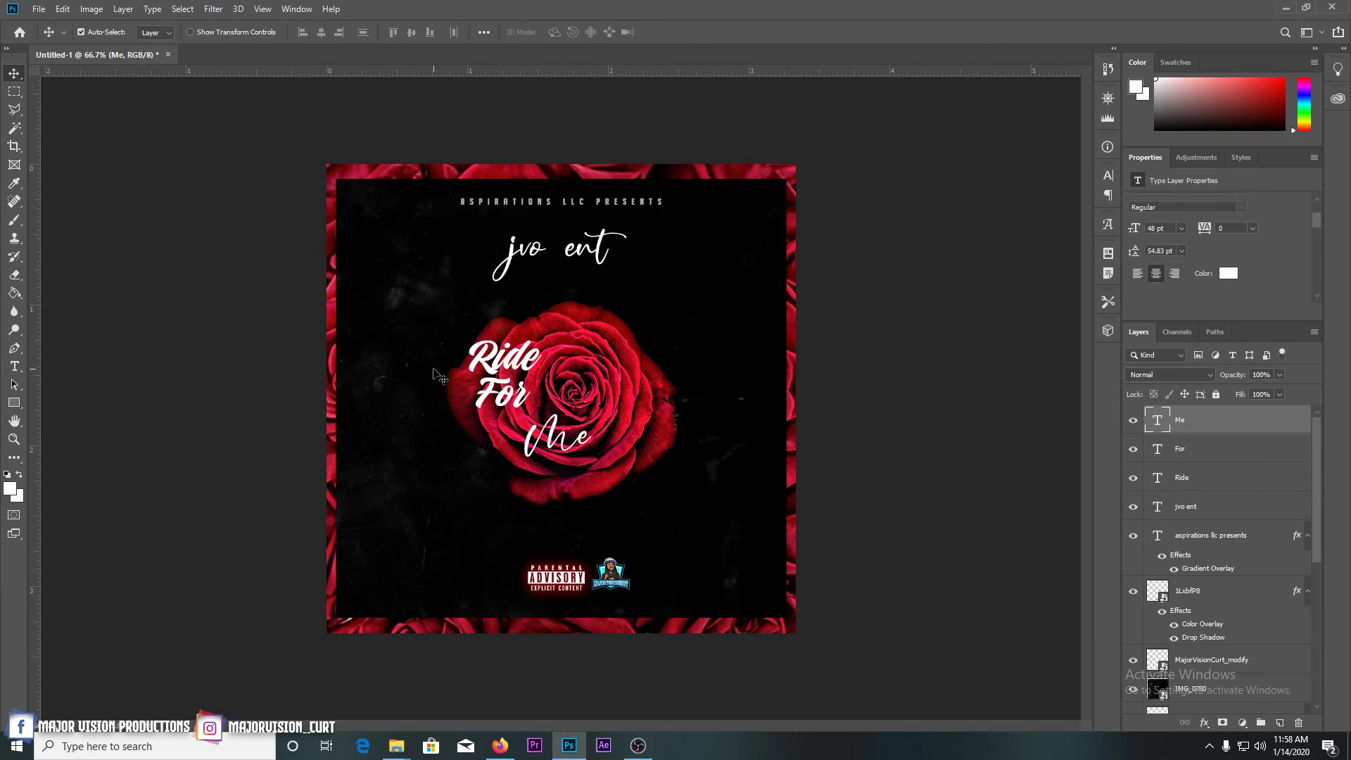
left_click(13, 366)
left_click(204, 32)
left_click(201, 78)
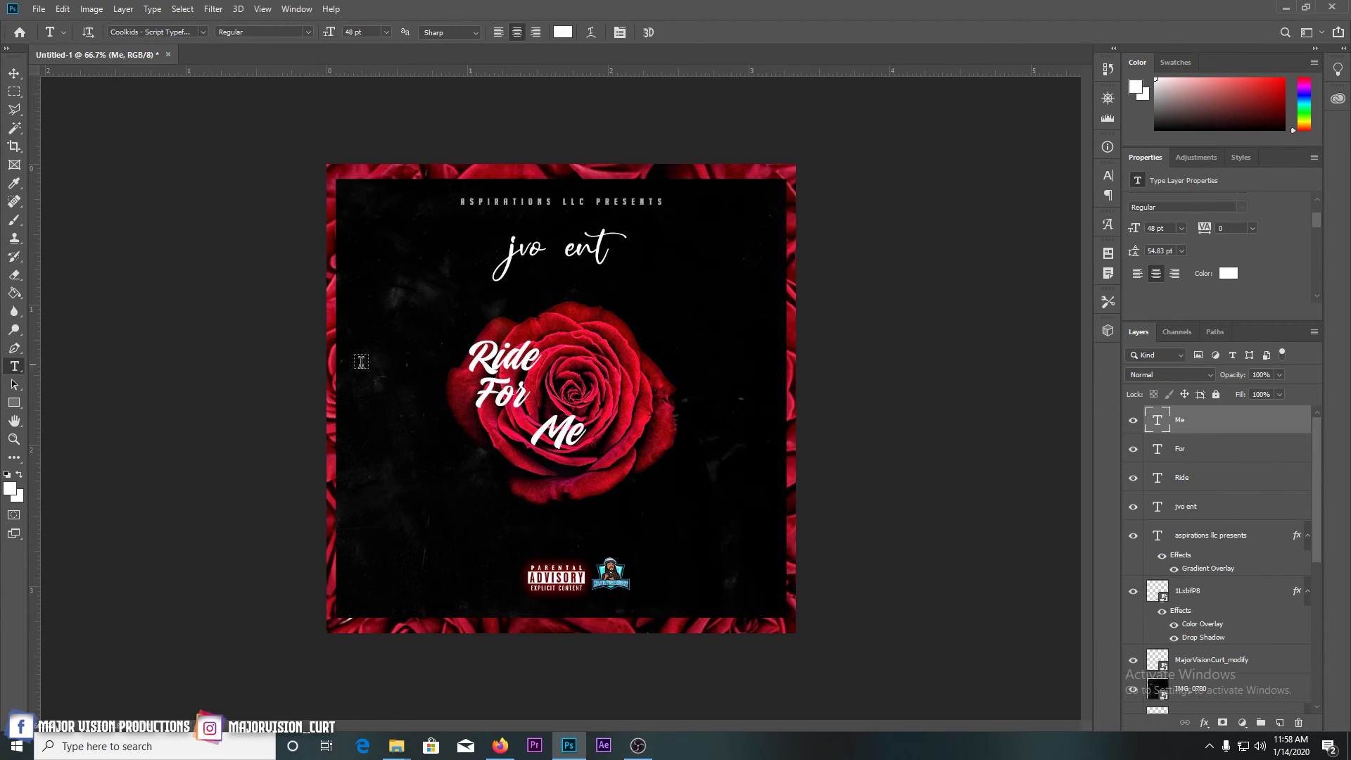
Move Ride and For across to stack them above Me in the middle of the rose
left_click(14, 73)
left_click(509, 371)
left_click_drag(509, 370, 560, 370)
left_click(492, 404)
left_click_drag(493, 403, 549, 405)
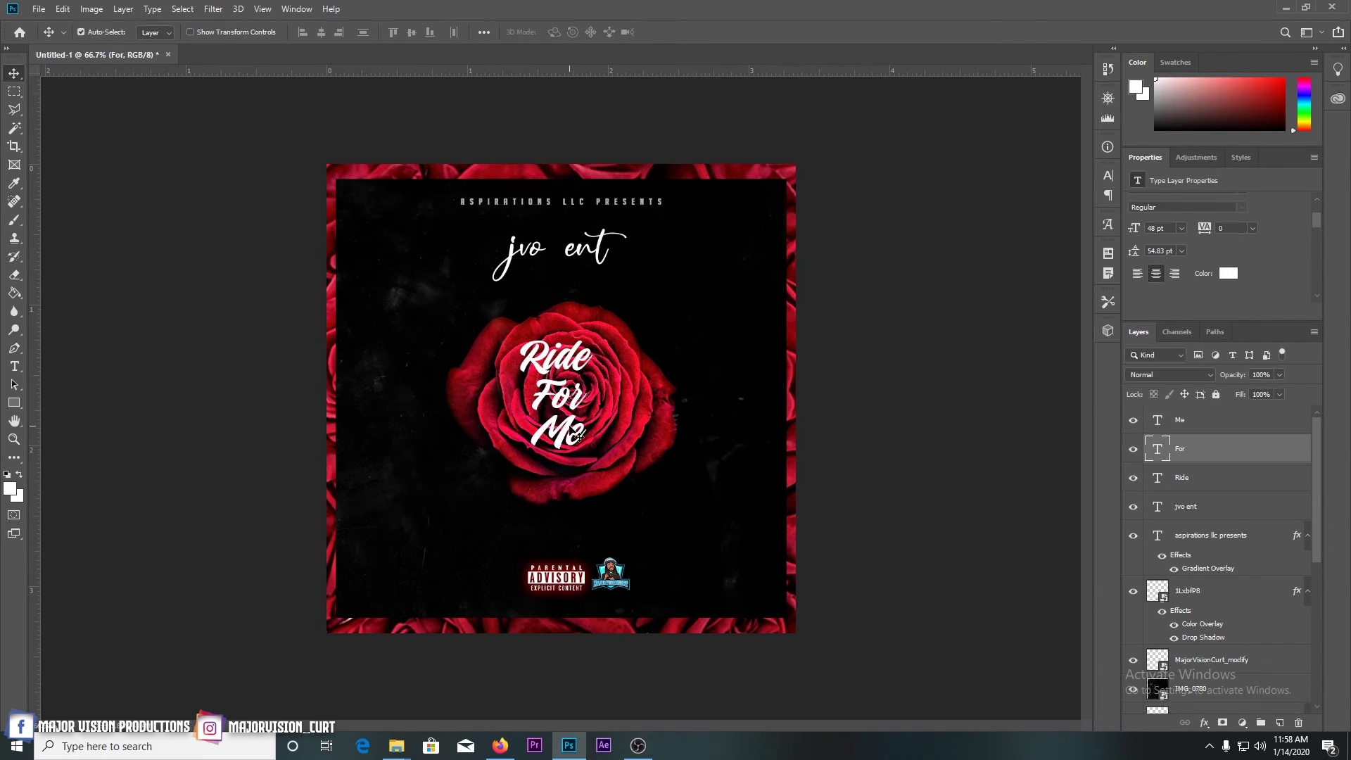
Transform Ride, For and Me together, rotating them -10° and enlarging them to about 56 pt
left_click(1197, 423)
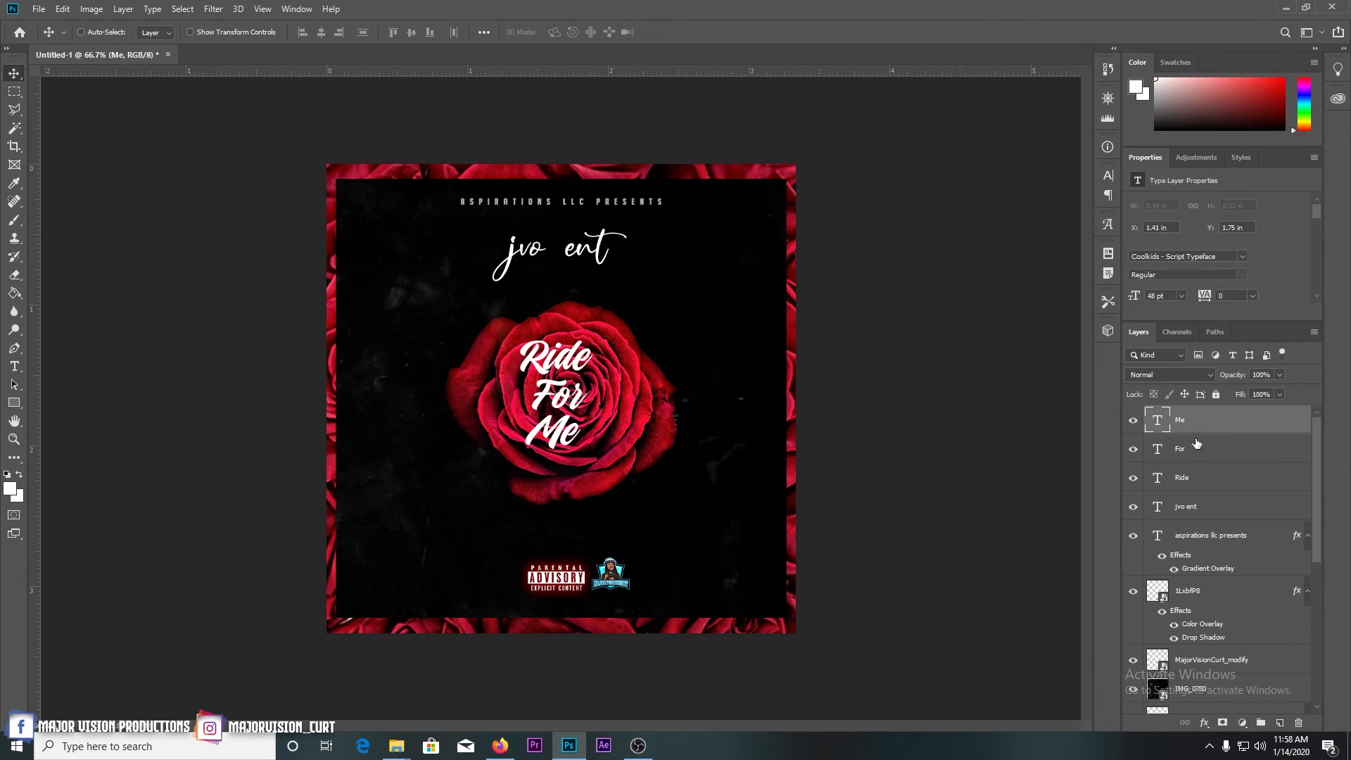
left_click(1196, 477, "shift")
key("ctrl+t")
left_click_drag(592, 340, 570, 316)
left_click_drag(575, 385, 553, 411)
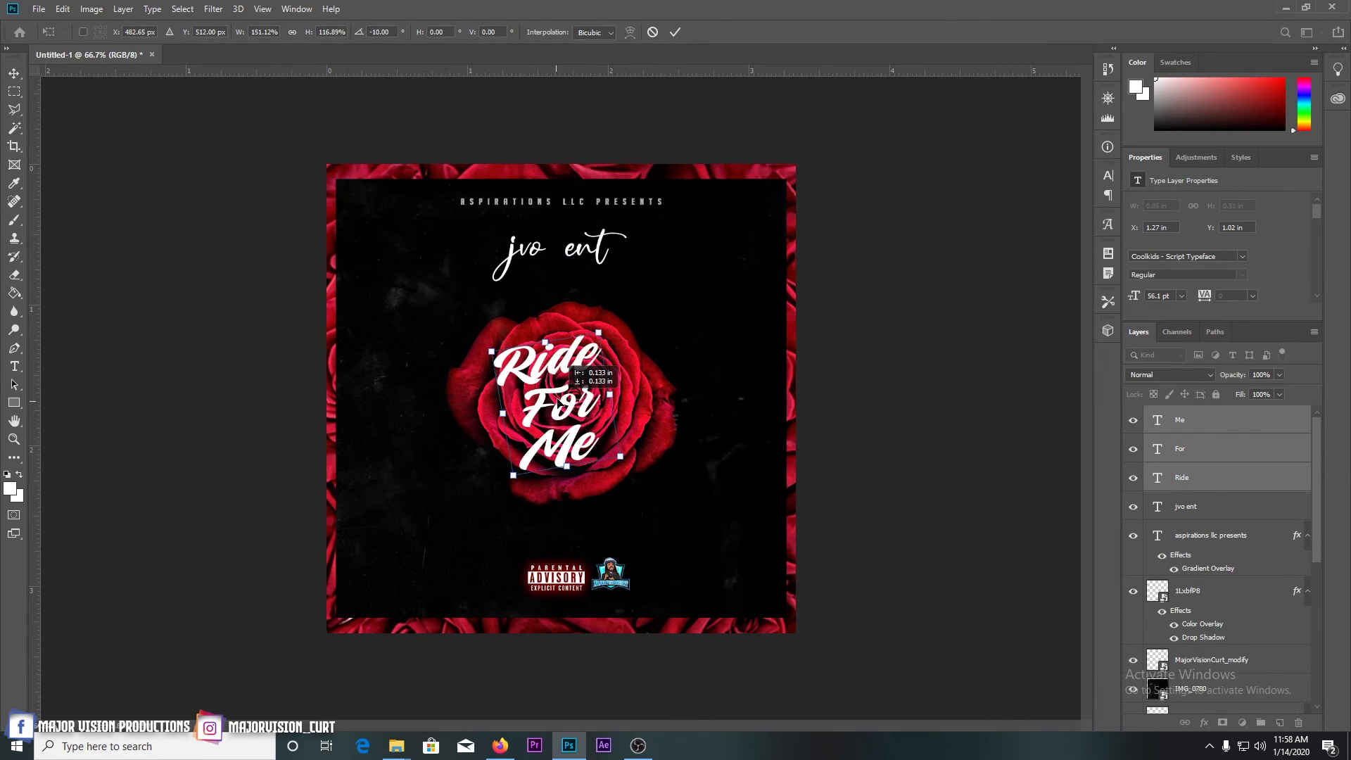
key("Return")
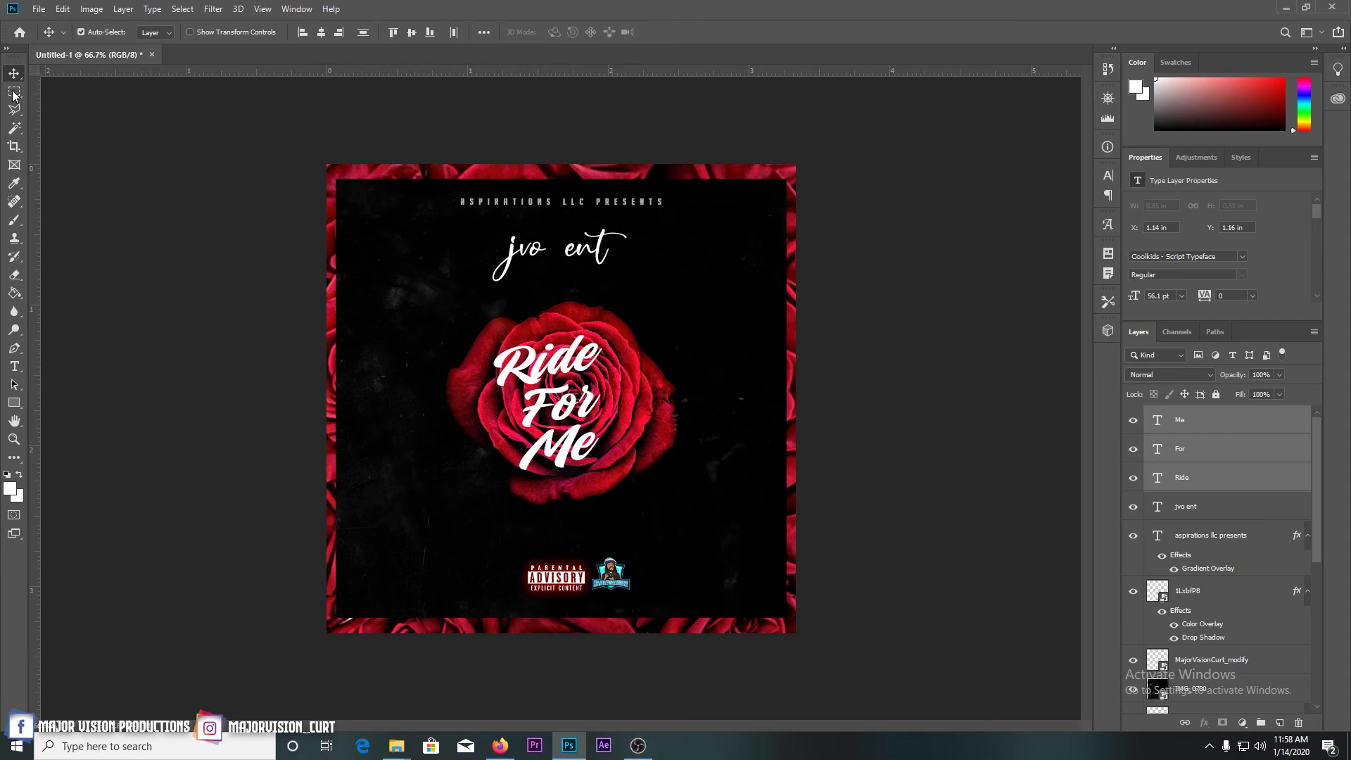
Move the Ride, For and Me texts together to the centre of the rose
left_click(14, 366)
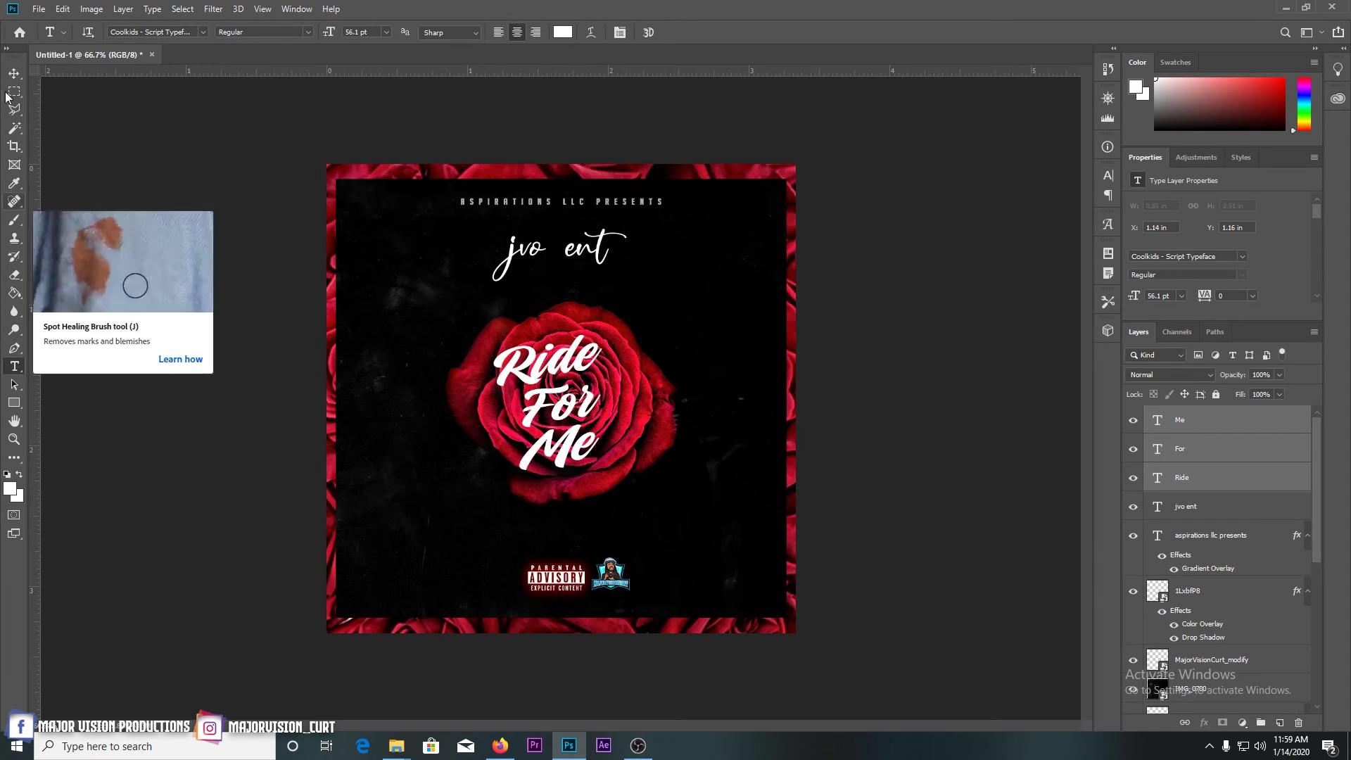
key("v")
key("ctrl+t")
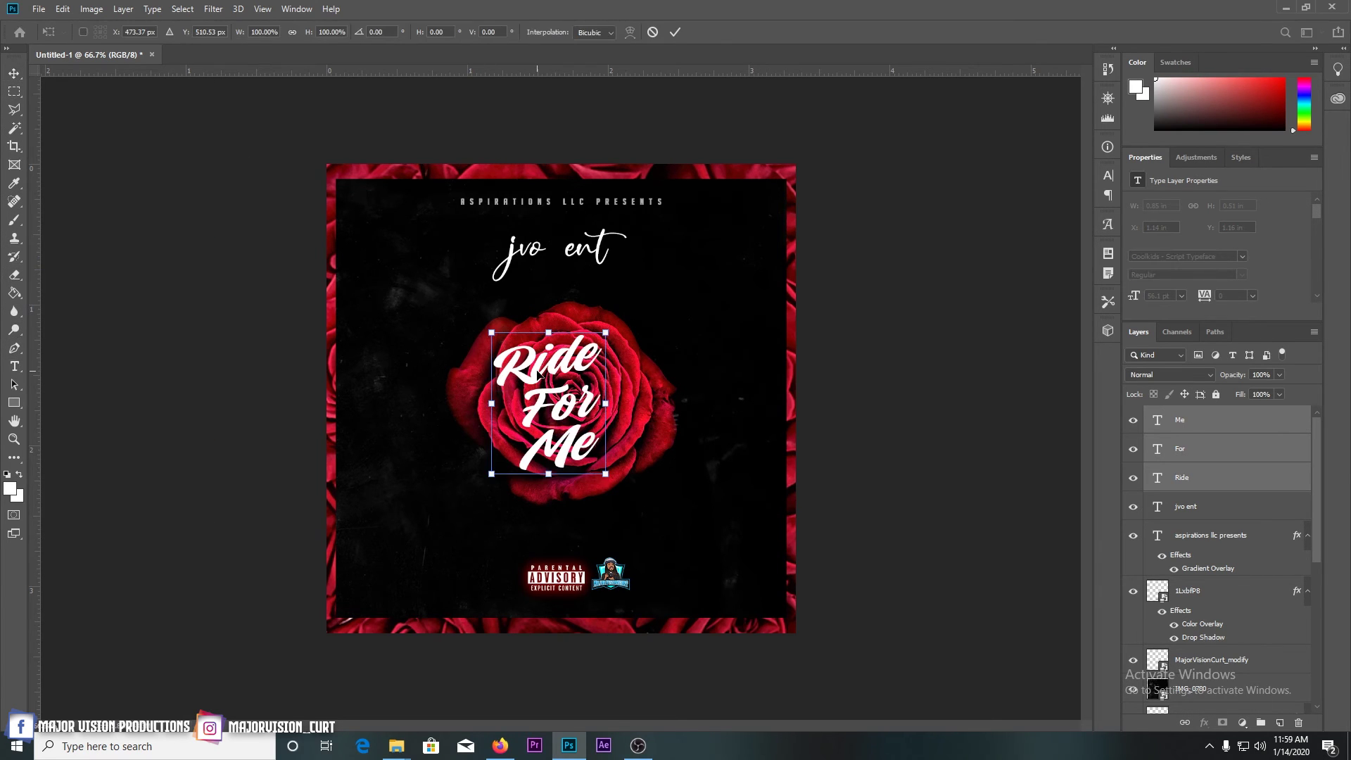
mouse_move(544, 404)
left_mouse_down()
mouse_move(558, 412)
mouse_move(557, 398)
left_mouse_up()
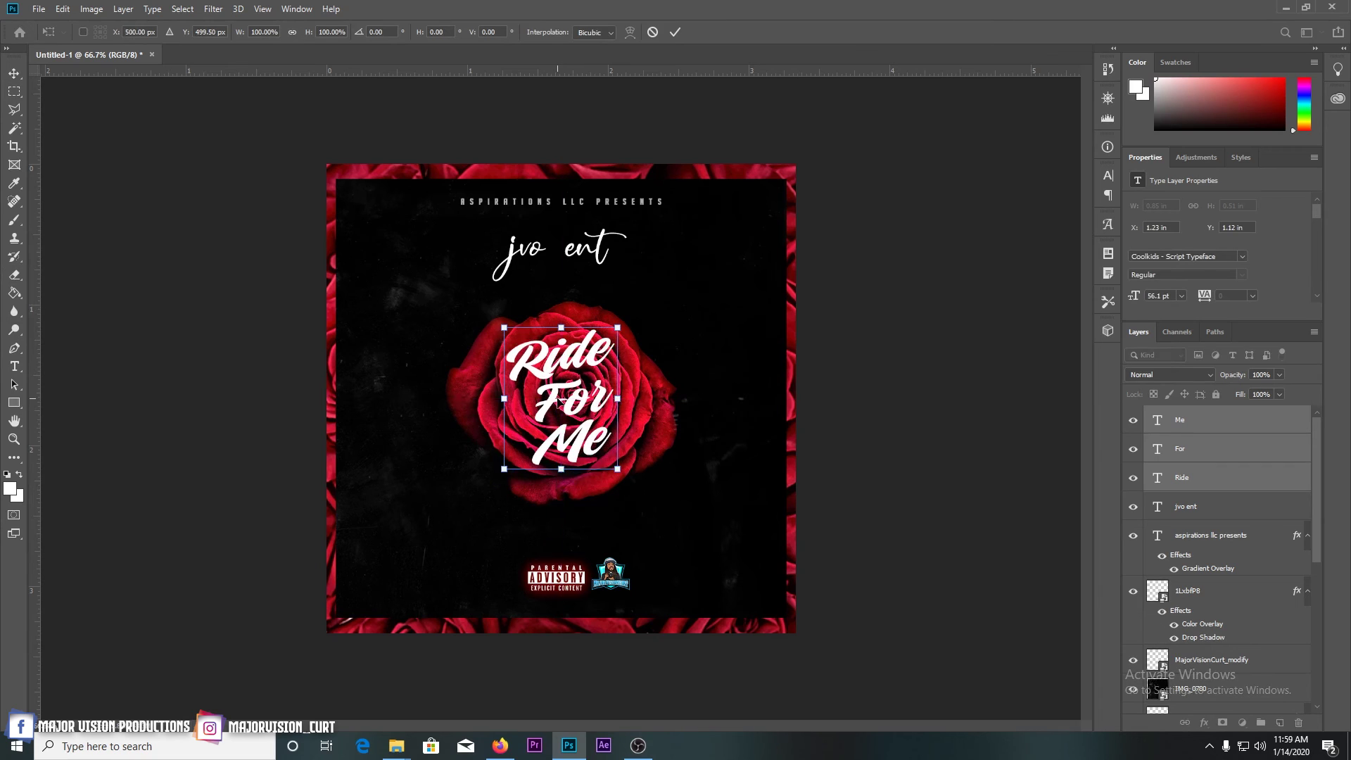
key("Return")
Tilt the Ride text by about another -5° and enlarge it to about 64.7 pt
left_click(1208, 449)
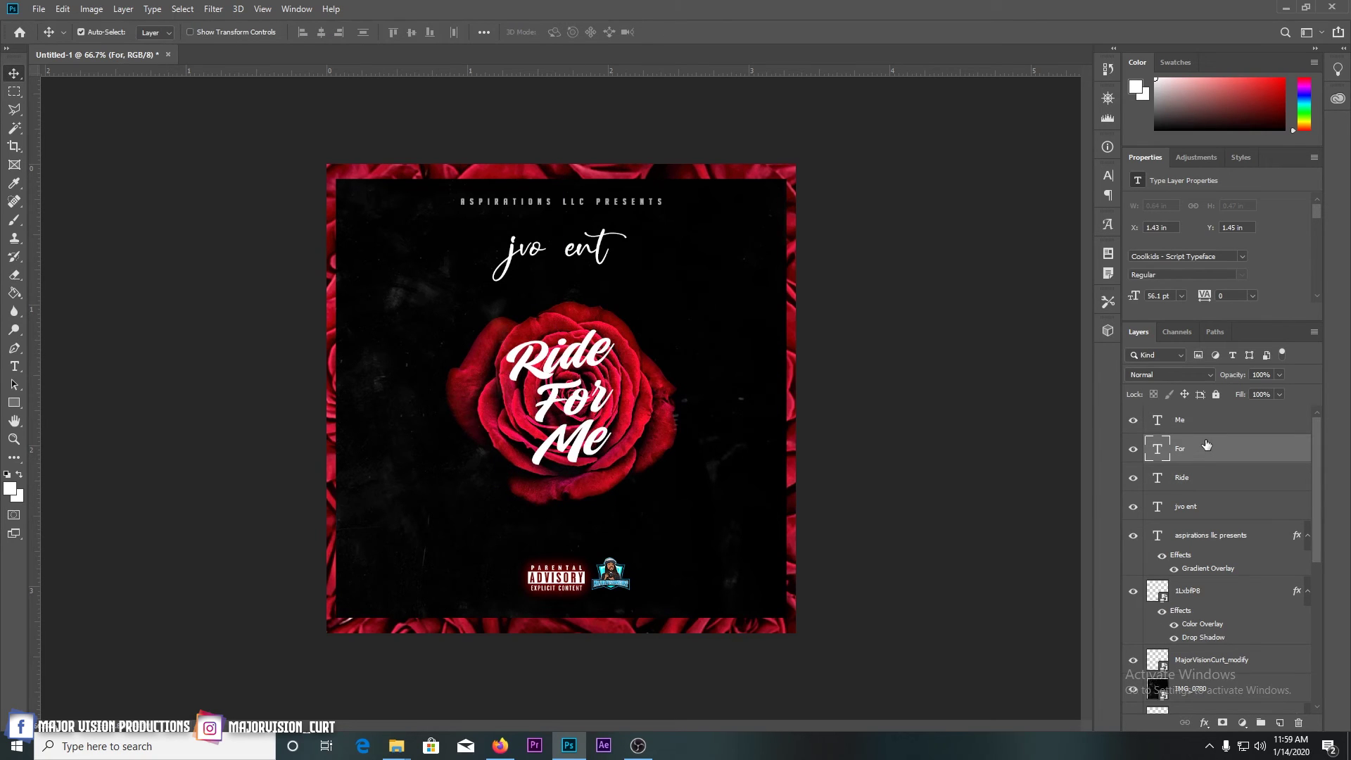
left_click(1191, 425)
left_click(1197, 500)
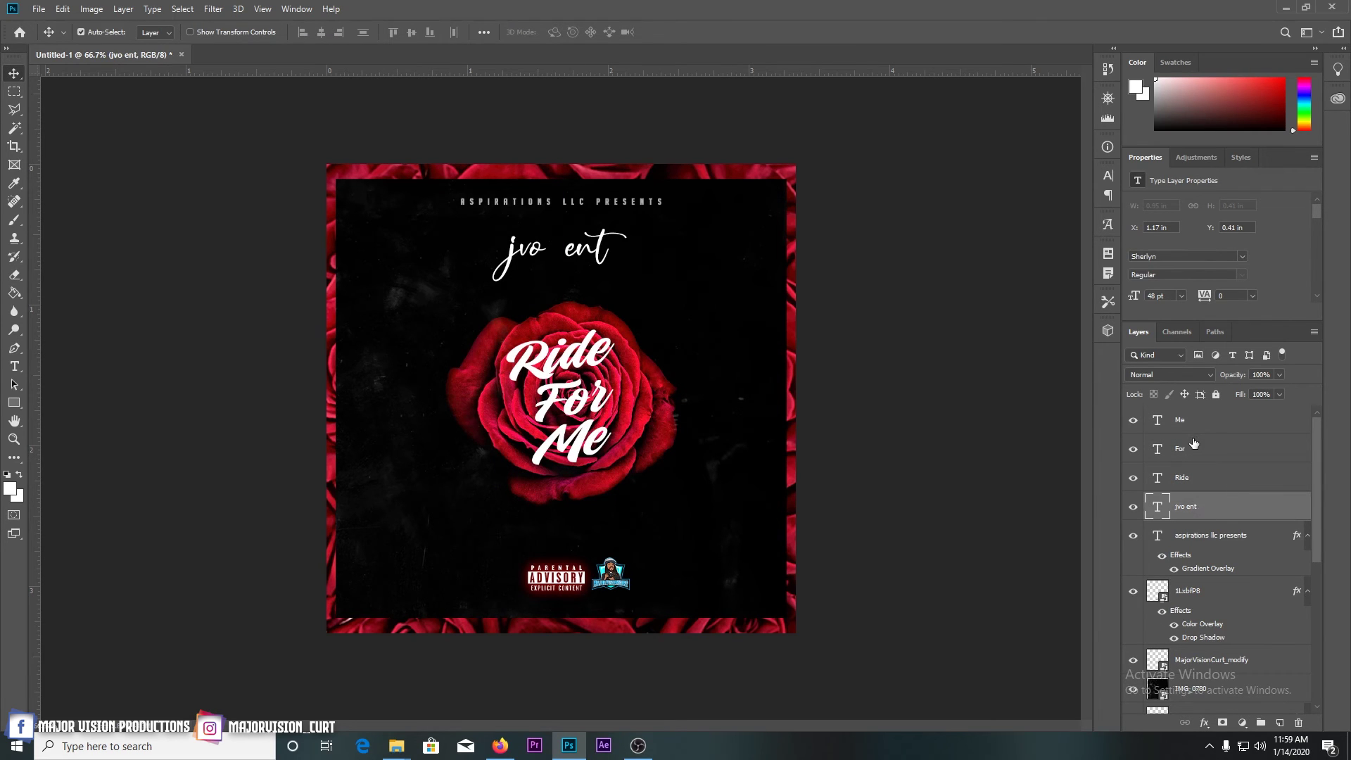
left_click(1194, 478)
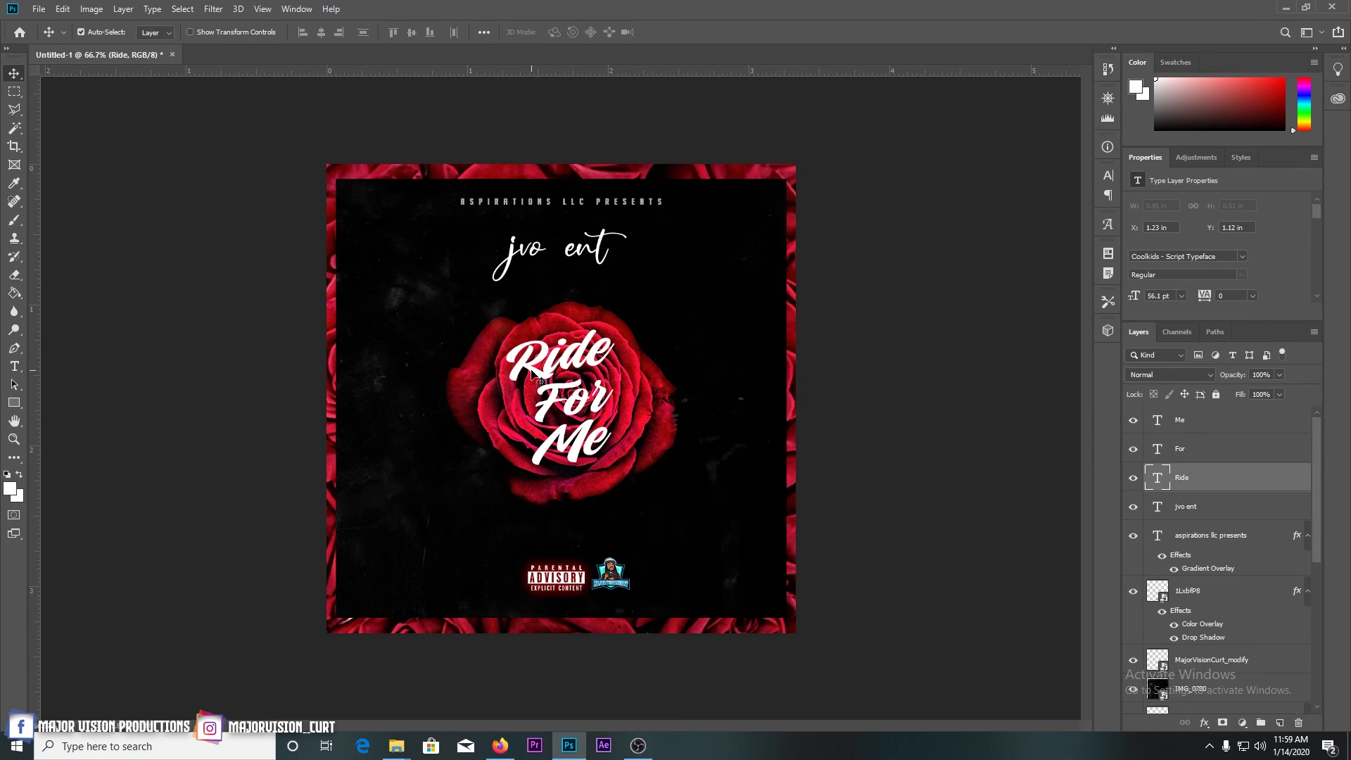
key("ctrl+t")
left_click_drag(558, 289, 546, 303)
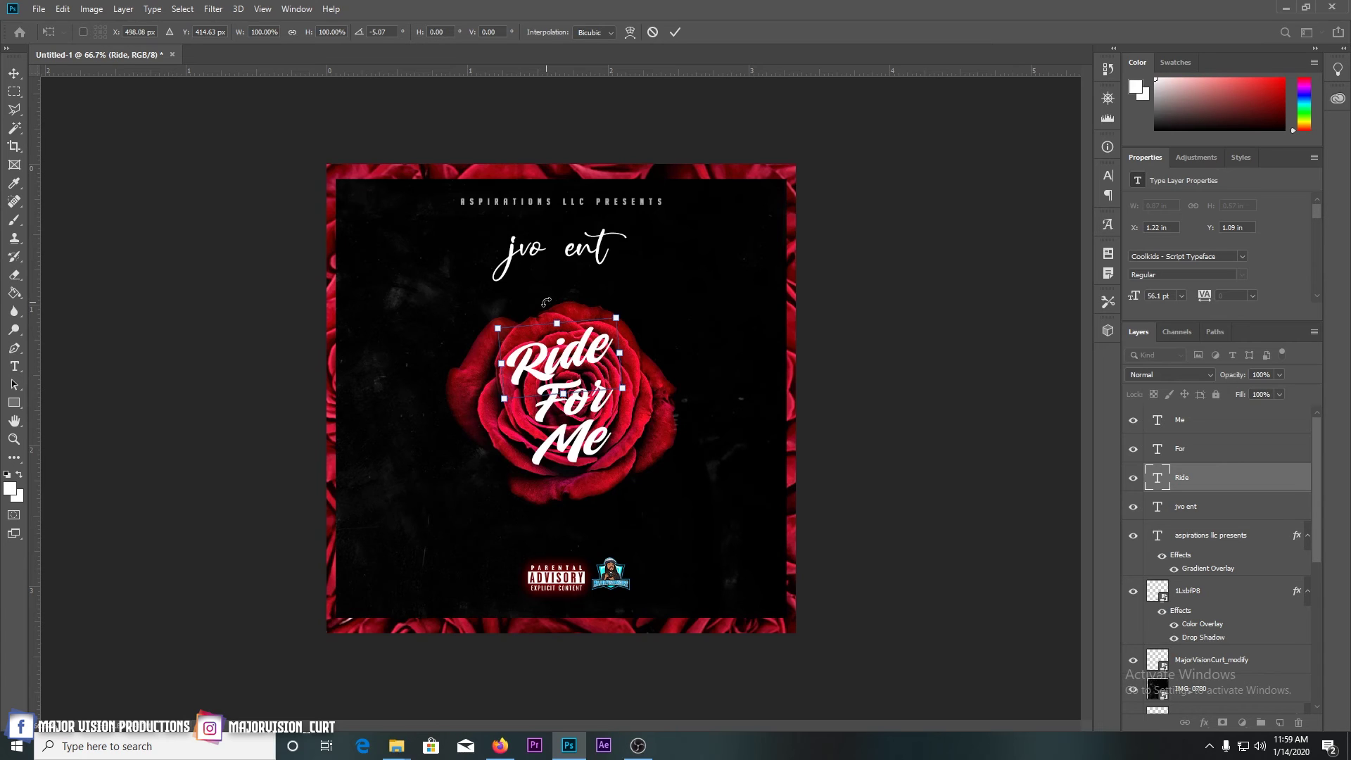
left_click_drag(622, 389, 640, 398)
key("Return")
Tilt the For text by about another -14°, shrink it and fit it between Ride and Me
left_click(553, 400)
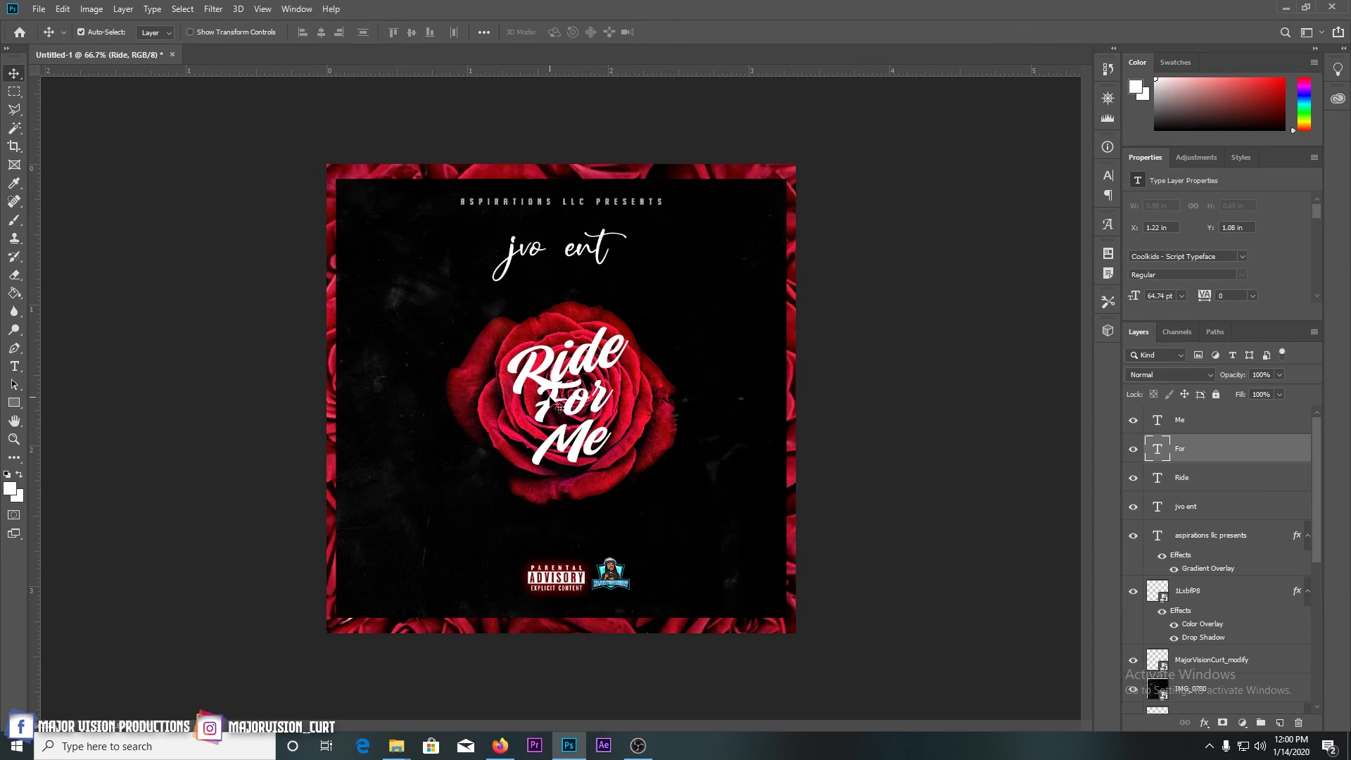
key("ctrl+t")
left_click_drag(572, 354, 562, 355)
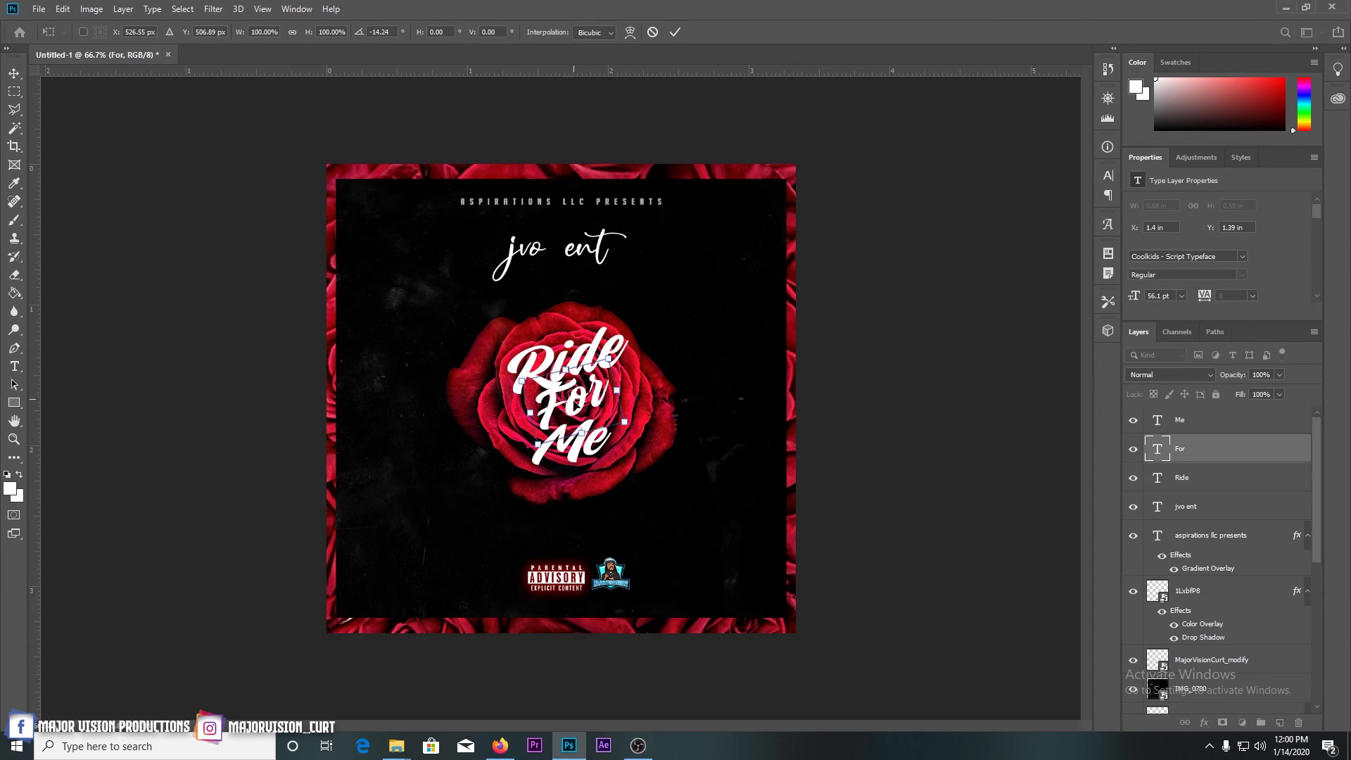
left_click_drag(574, 403, 569, 405)
left_click_drag(620, 425, 610, 420)
left_click_drag(578, 399, 556, 392)
key("Return")
Tilt the Me text by about another -12°, widen it to about 115% and move it up beneath For
key("alt+bracketright")
key("ctrl+t")
left_click_drag(579, 450, 583, 443)
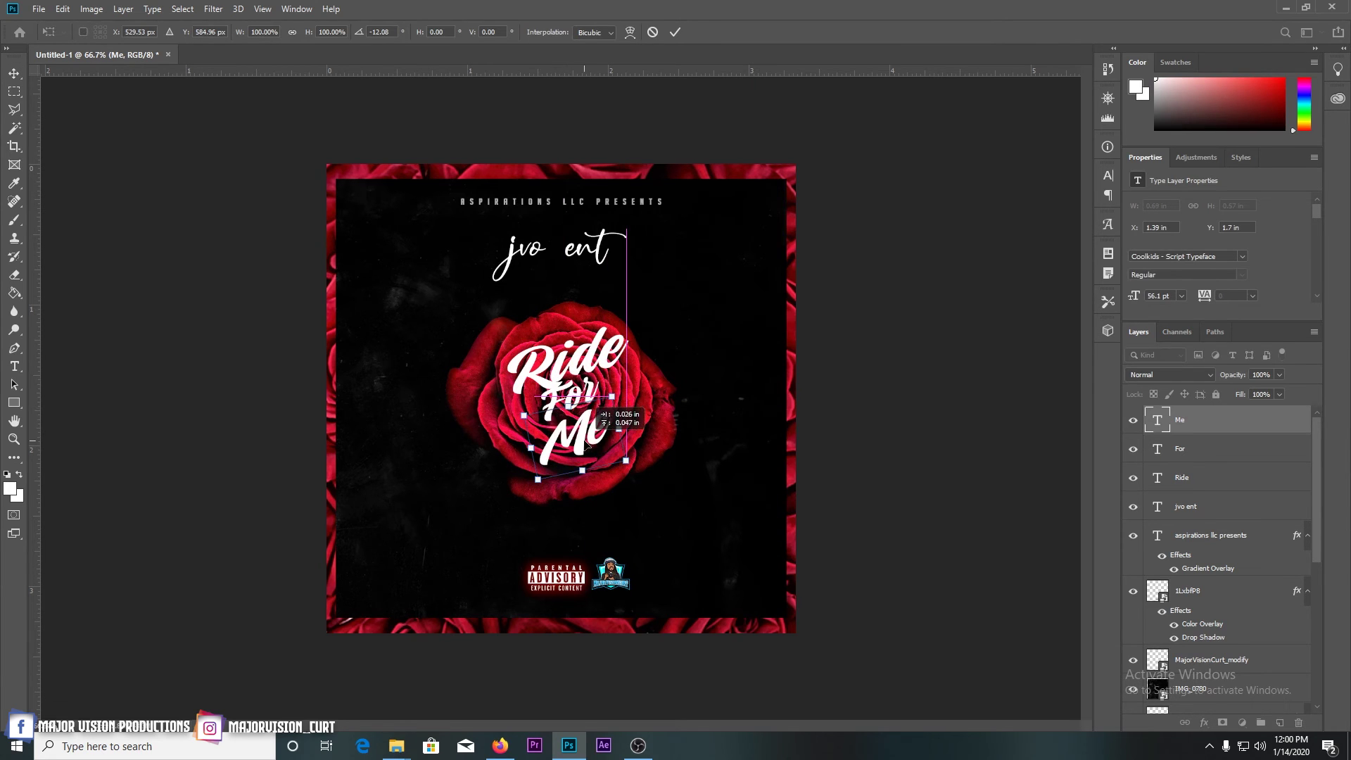
left_click_drag(612, 397, 583, 427)
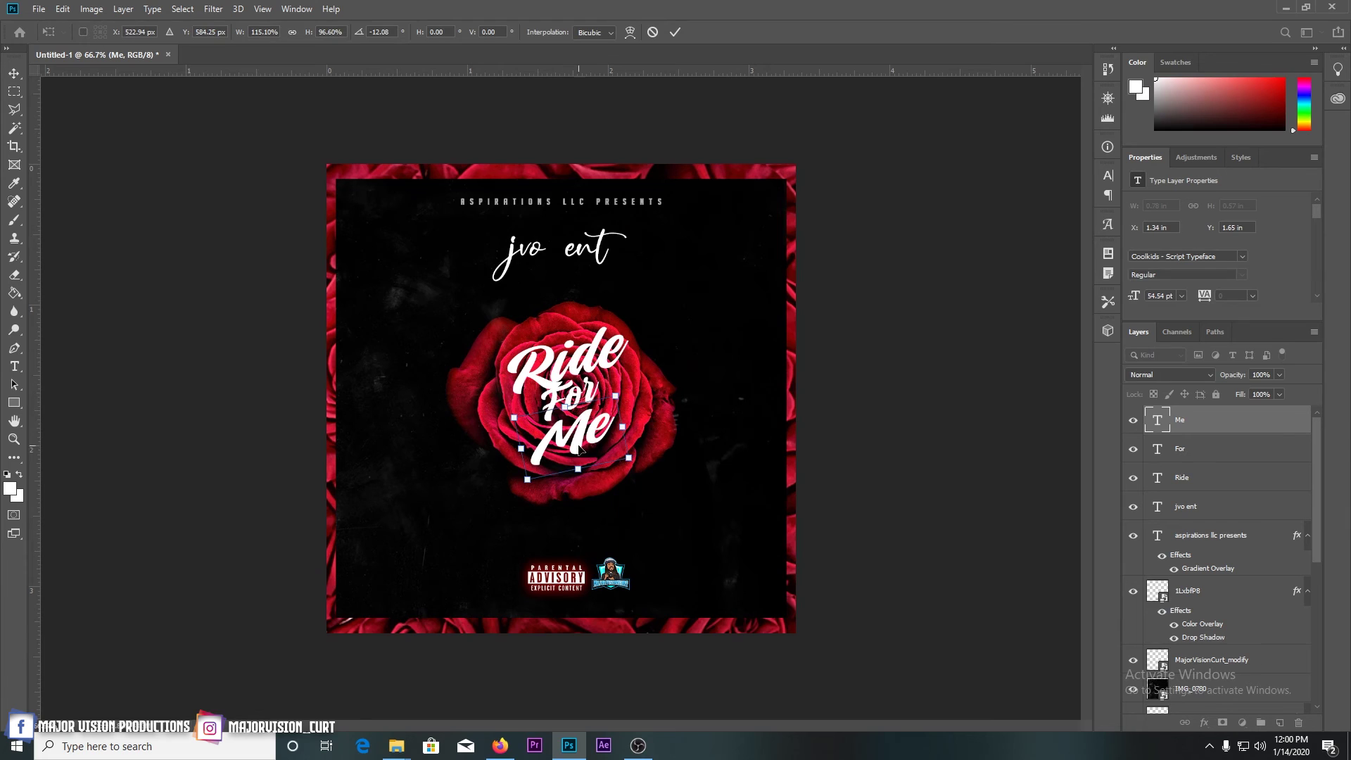
key("Return")
Shrink the For text to about 39.9 pt within the gap between Ride and Me
left_click(579, 408)
key("ctrl+t")
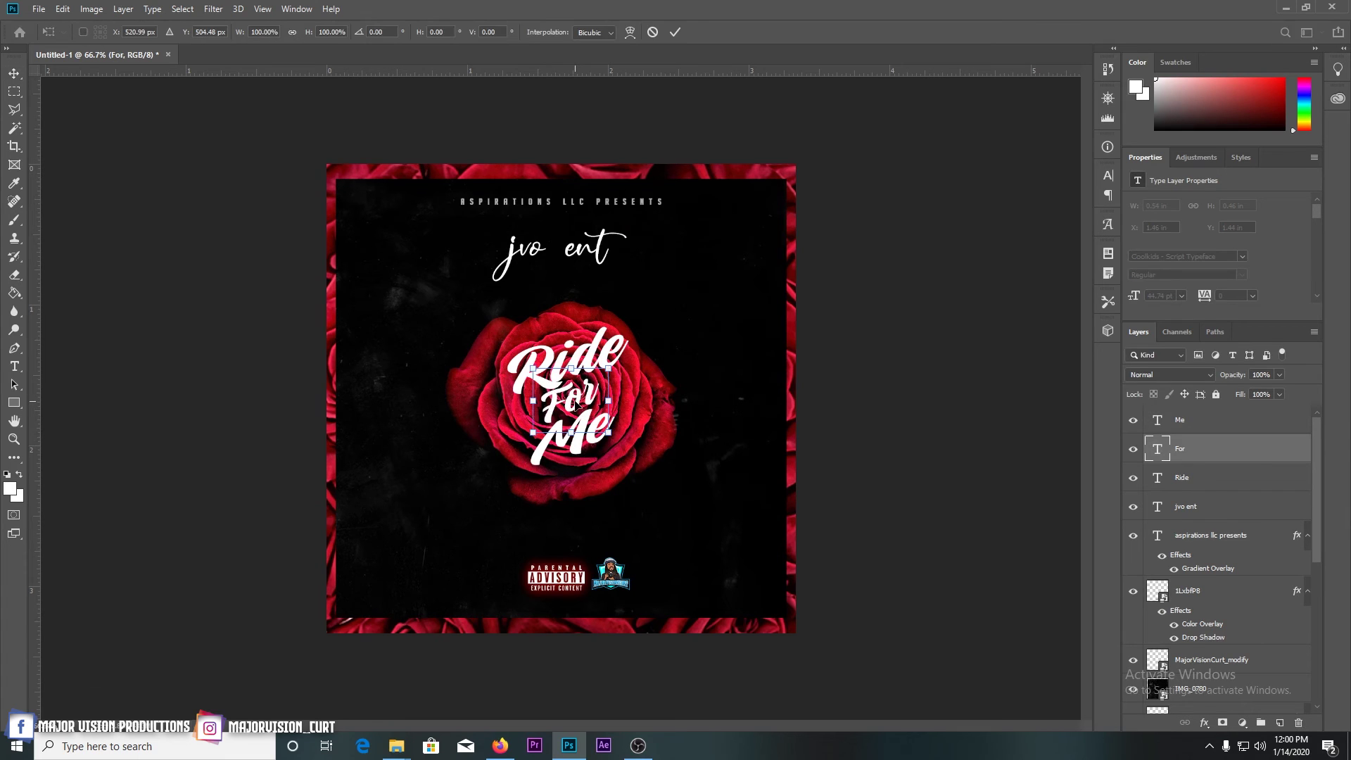
left_click_drag(607, 368, 545, 381)
key("Return")
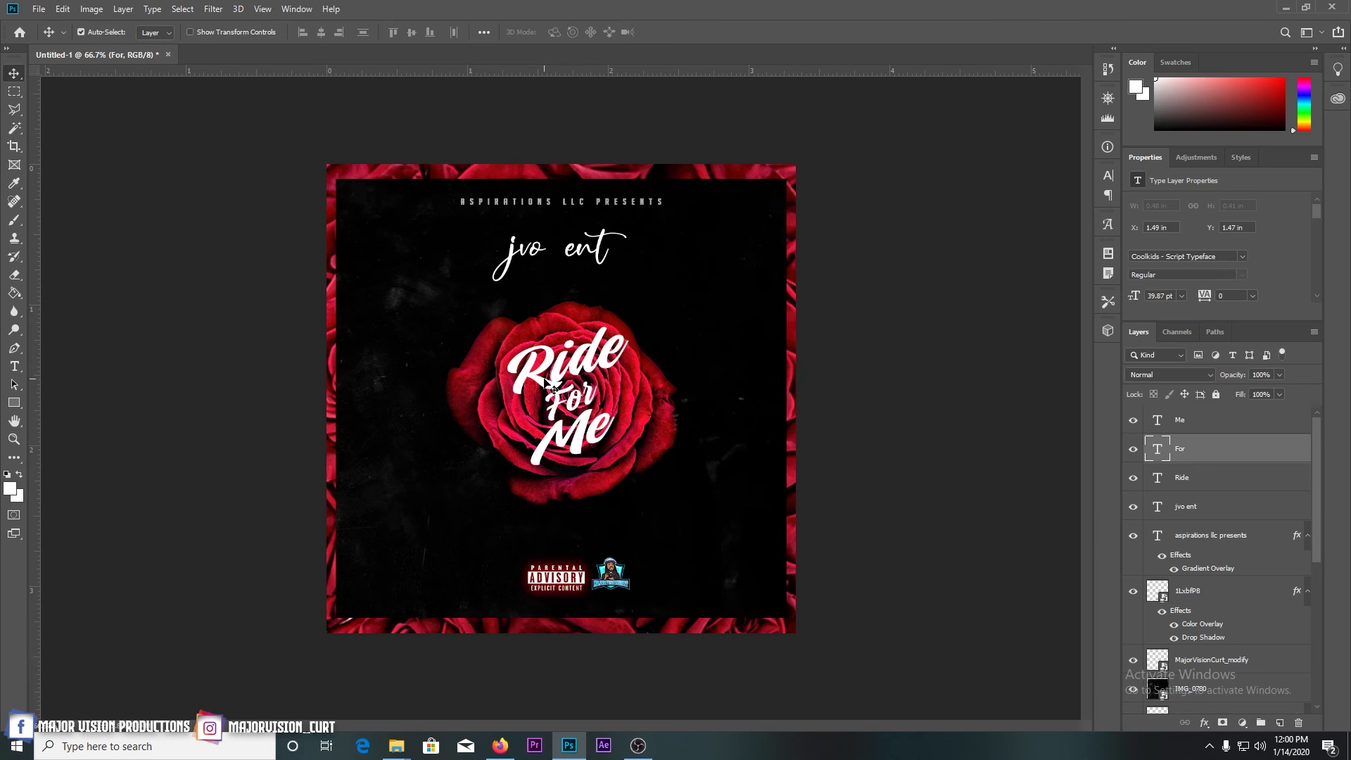
Enlarge the JVO ENT text to about 54.4 pt and position it slightly lower above the rose
left_click(1189, 506)
key("ctrl+t")
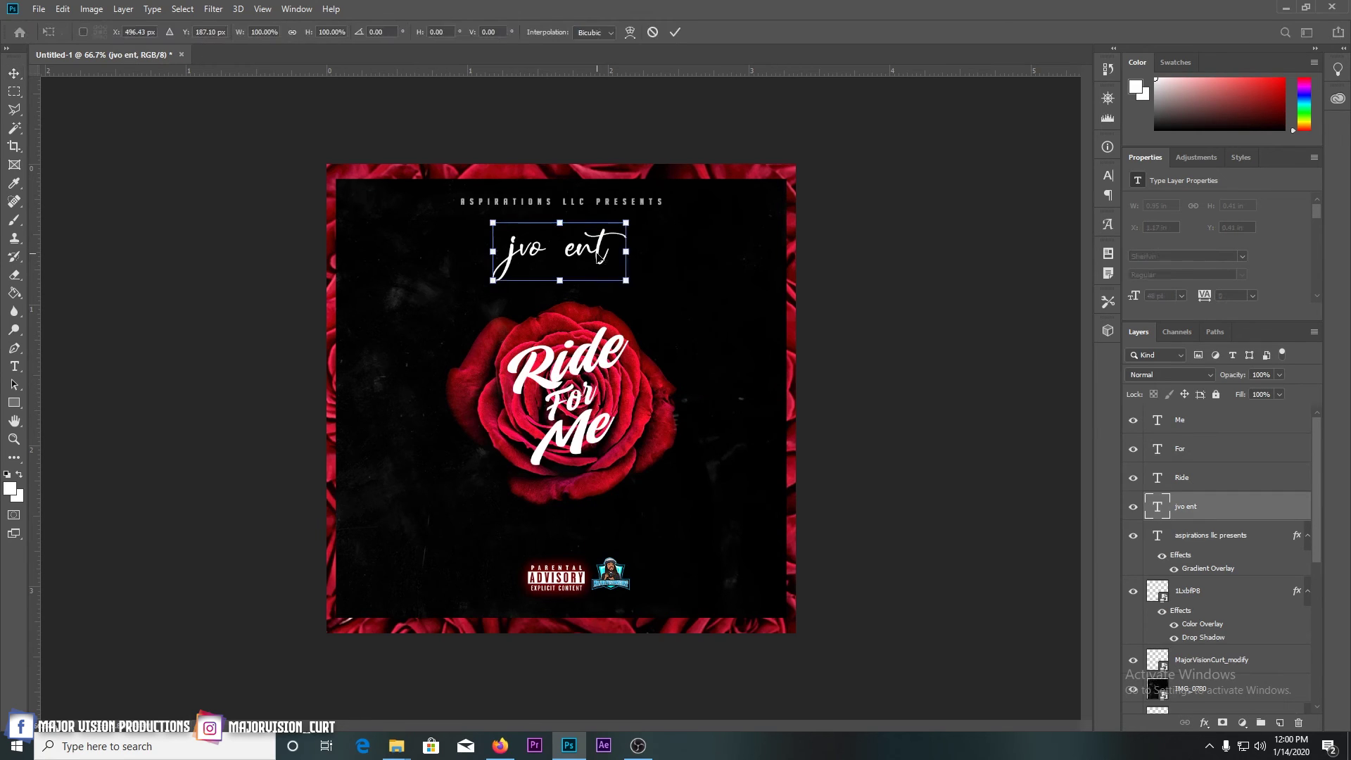
left_click_drag(627, 280, 629, 288)
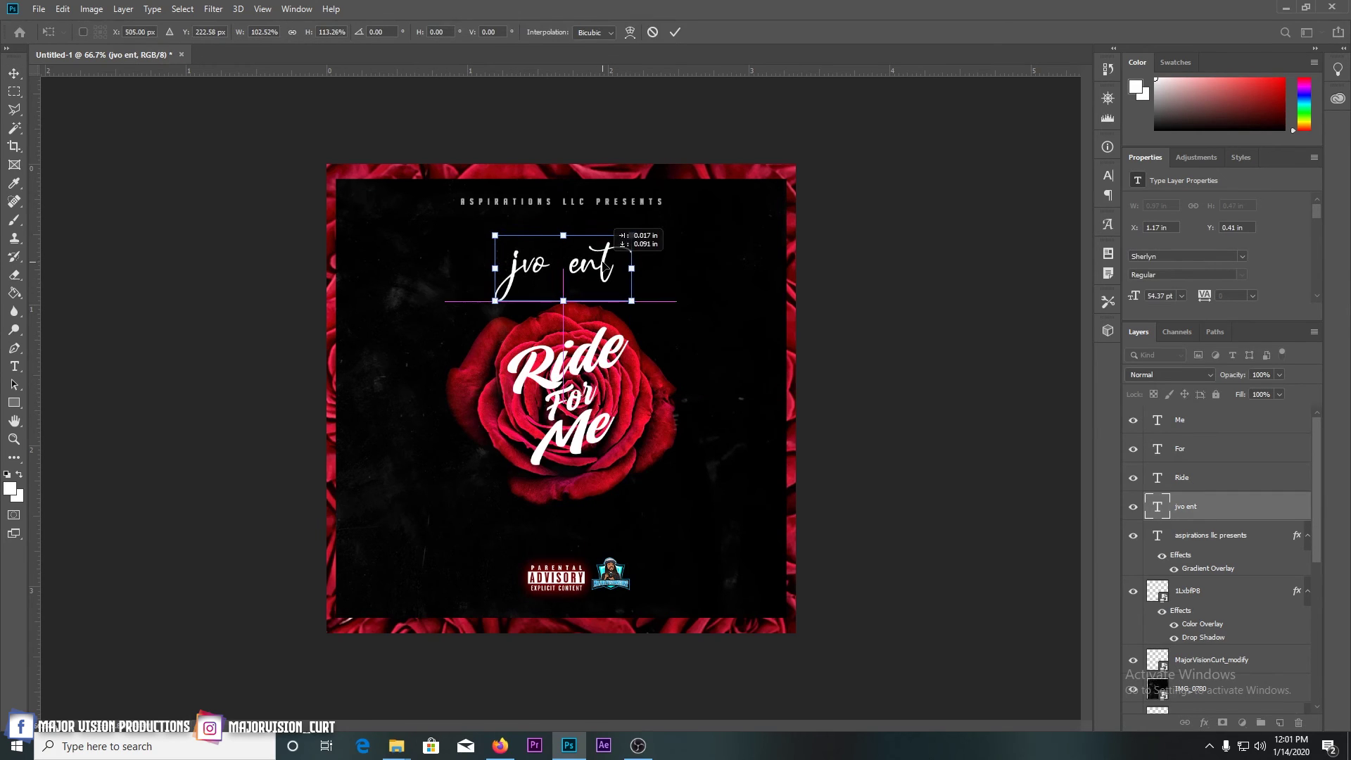
key("Return")
Add a black drop shadow to the Ride text in Normal blend mode
left_click(1197, 479)
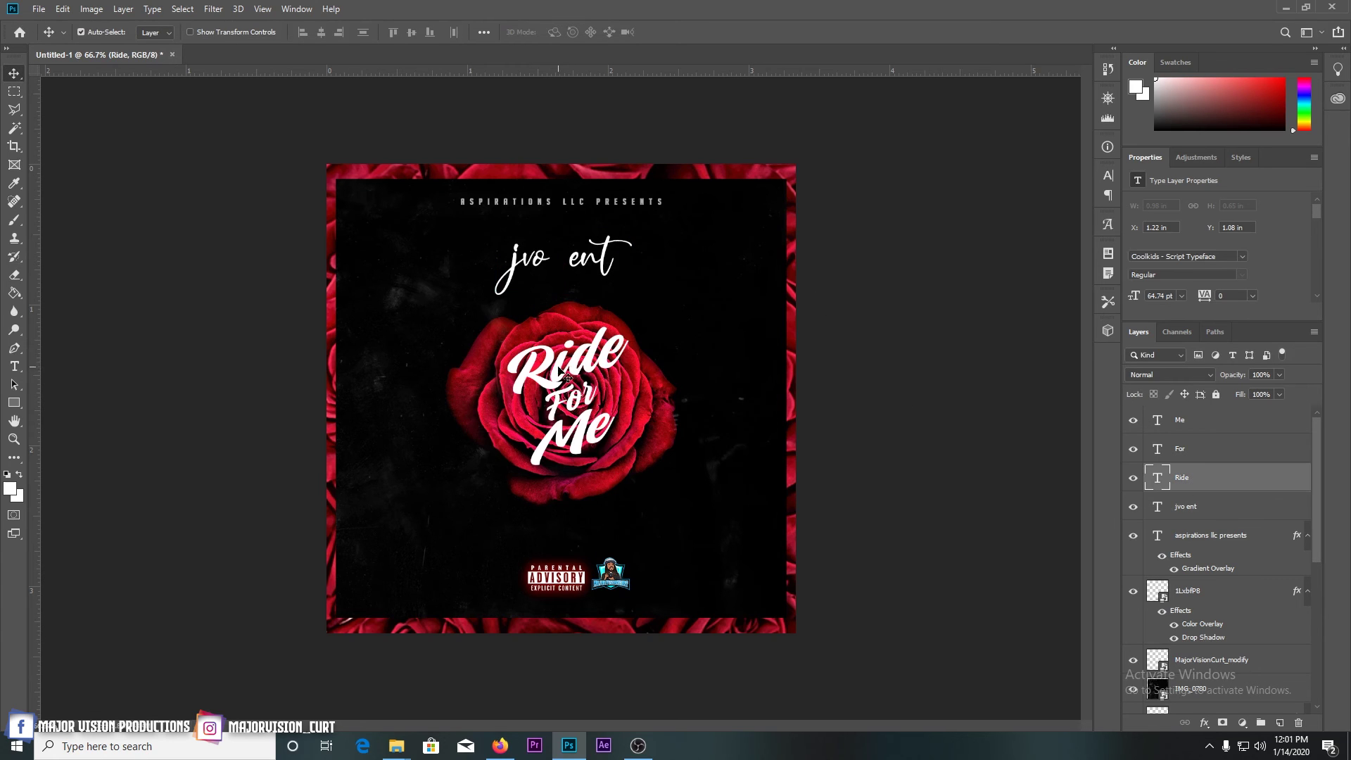
right_click(566, 368)
right_click(1233, 481)
left_click(1133, 111)
left_click(766, 483)
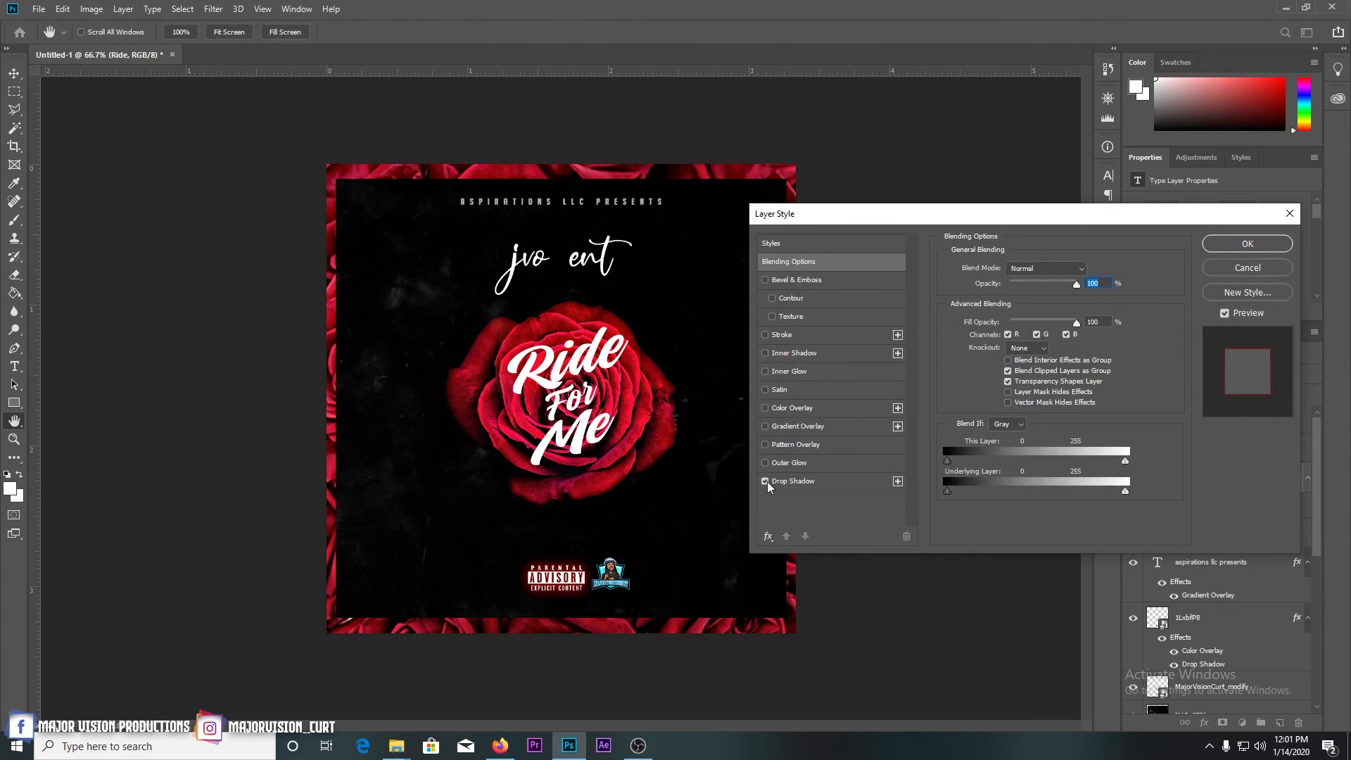
left_click(793, 482)
left_click(1086, 268)
left_click_drag(866, 429, 791, 497)
left_click(1114, 283)
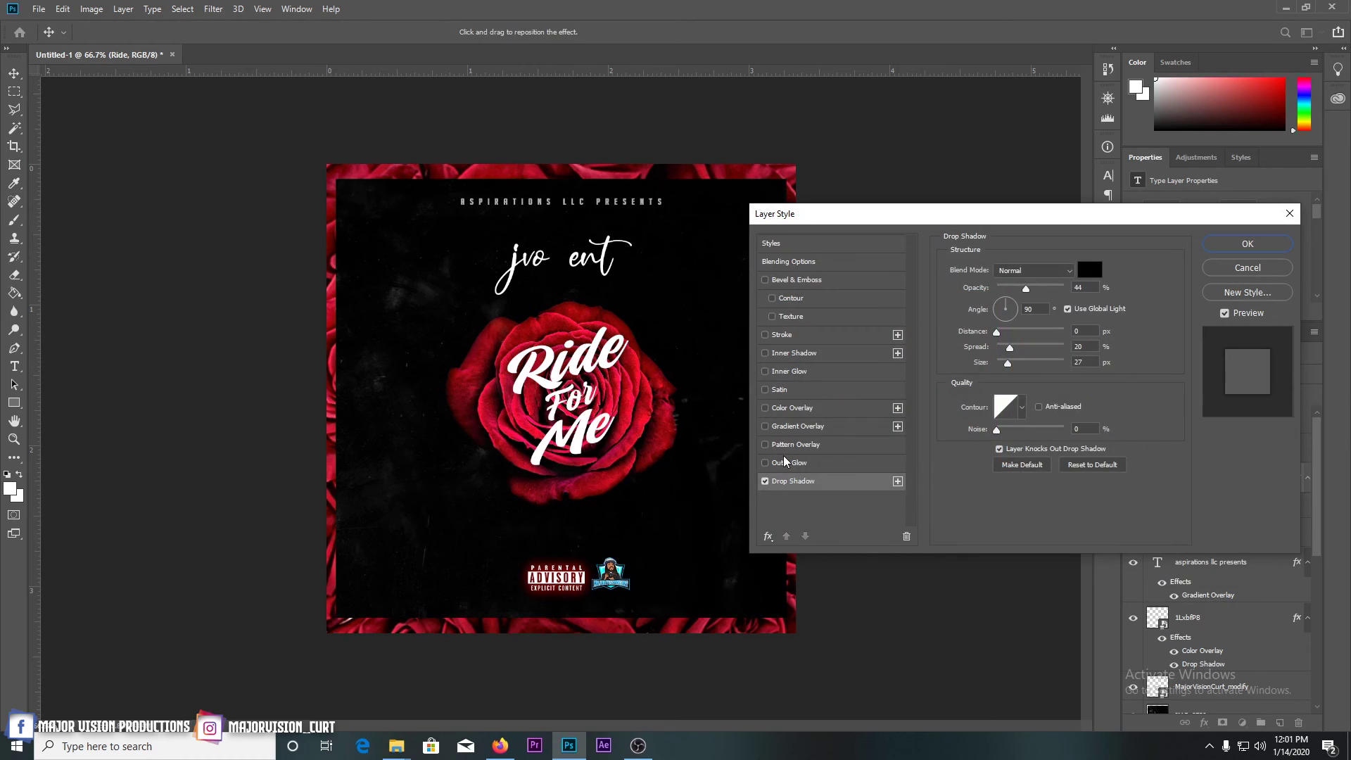
left_click(766, 463)
left_click(766, 463)
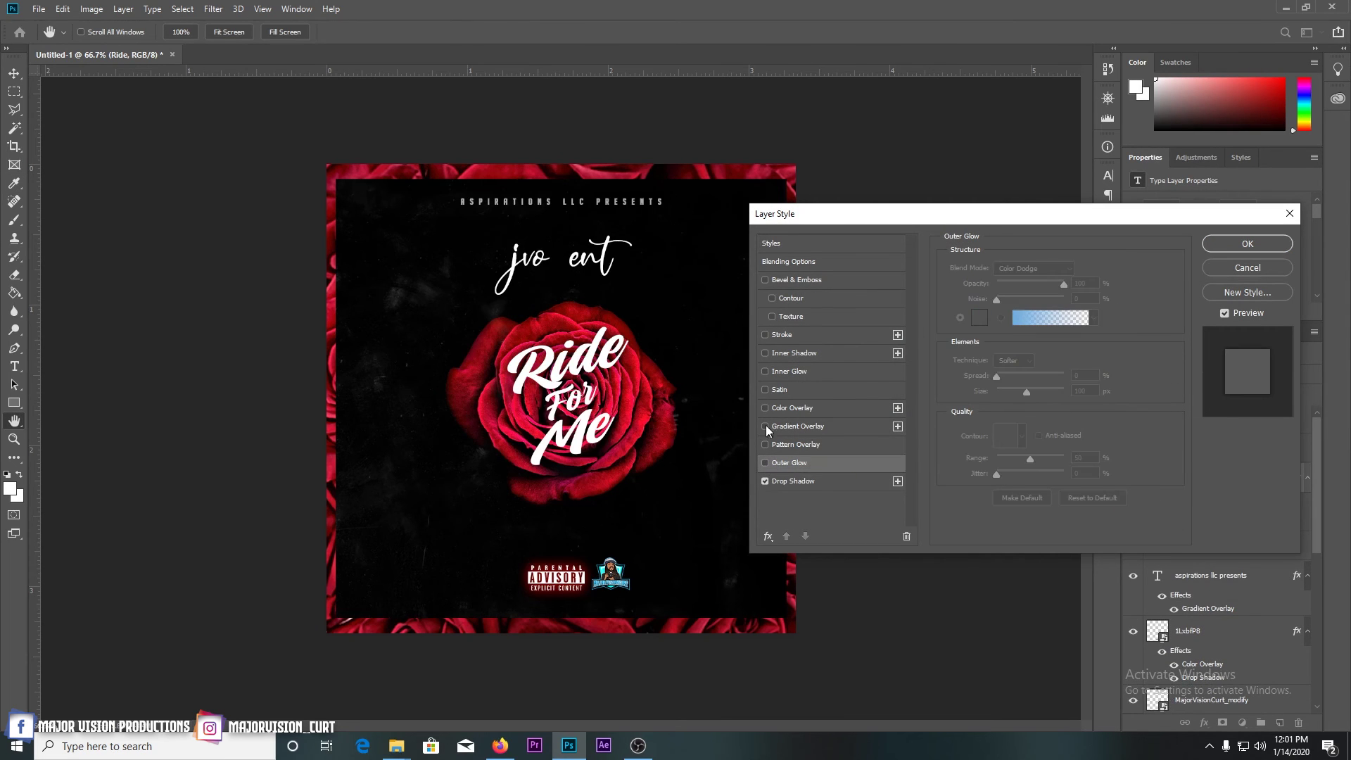
Add a gradient overlay to the Ride text running from red ea0e32 to white
left_click(769, 426)
left_click(1046, 317)
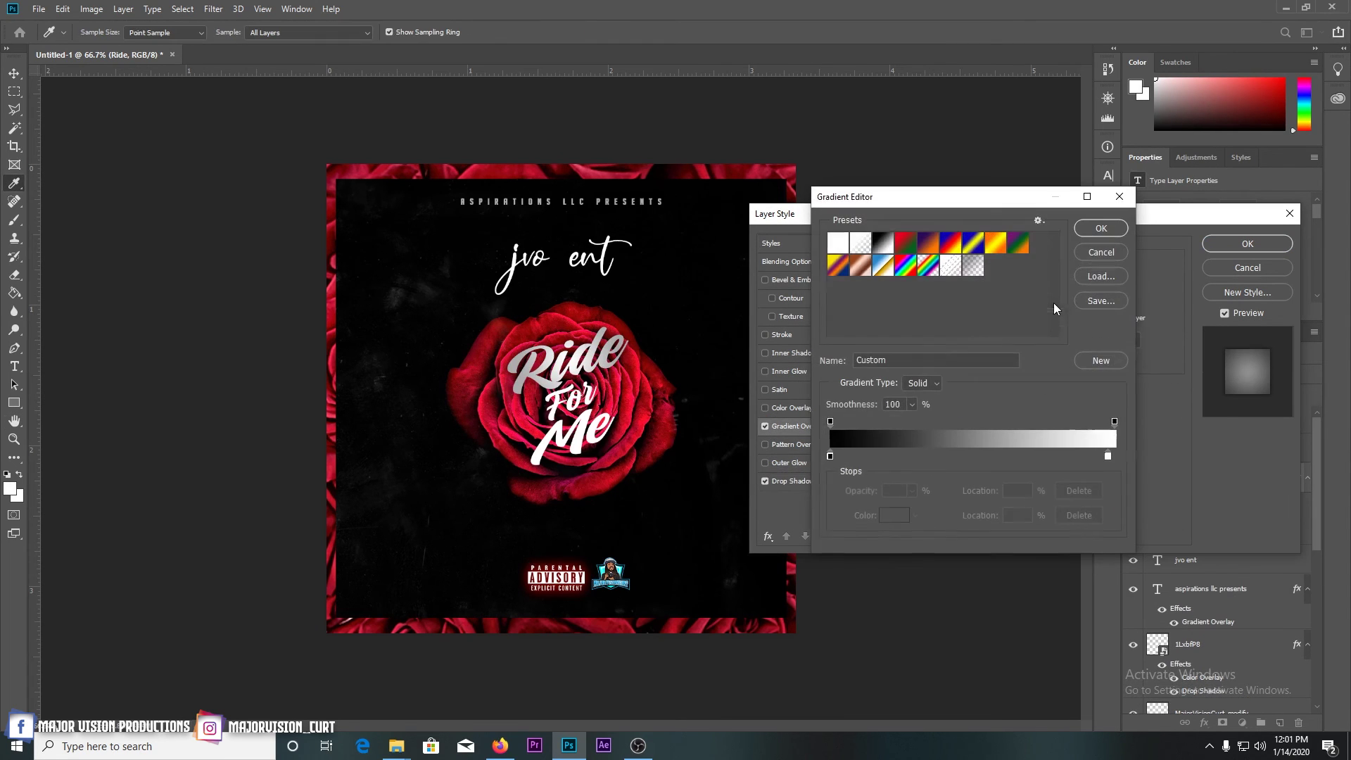
double_click(830, 457)
left_click(1007, 295)
left_click(979, 303)
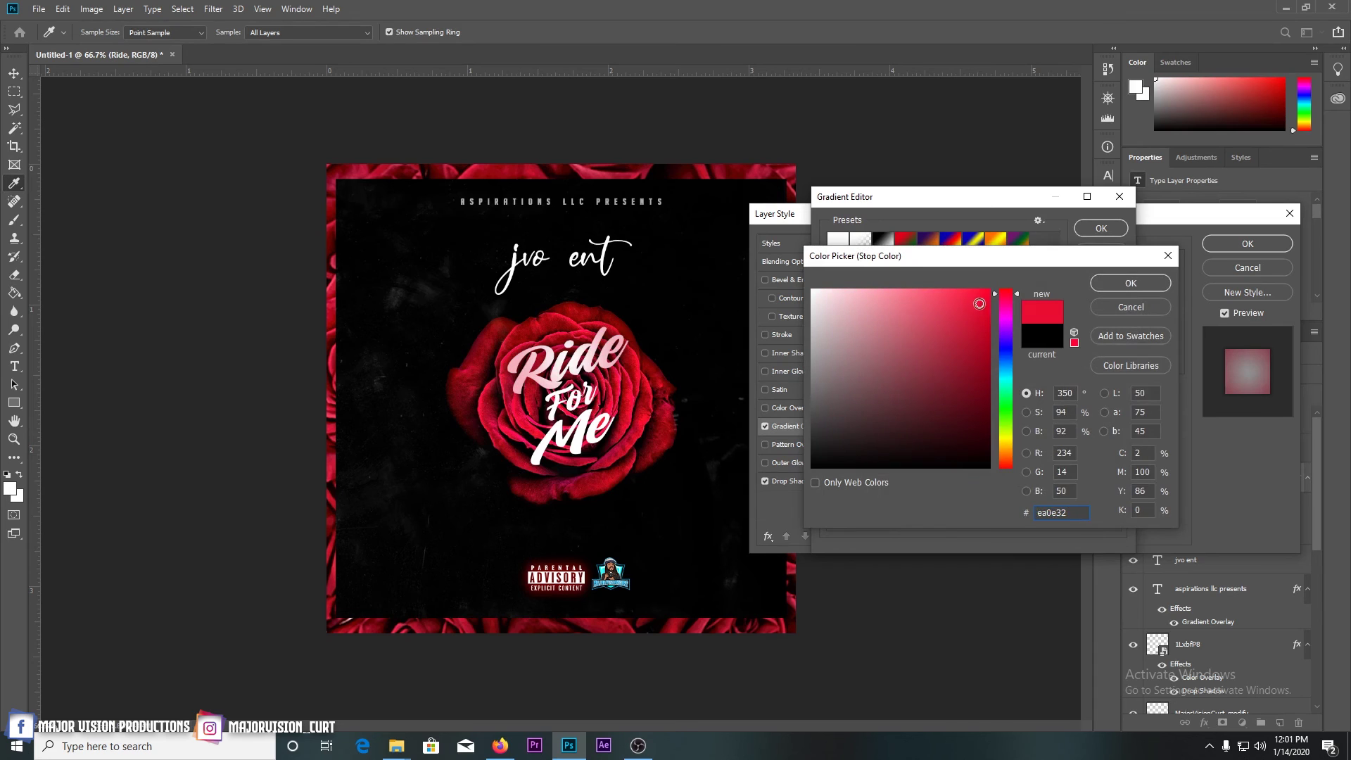
left_click(1131, 283)
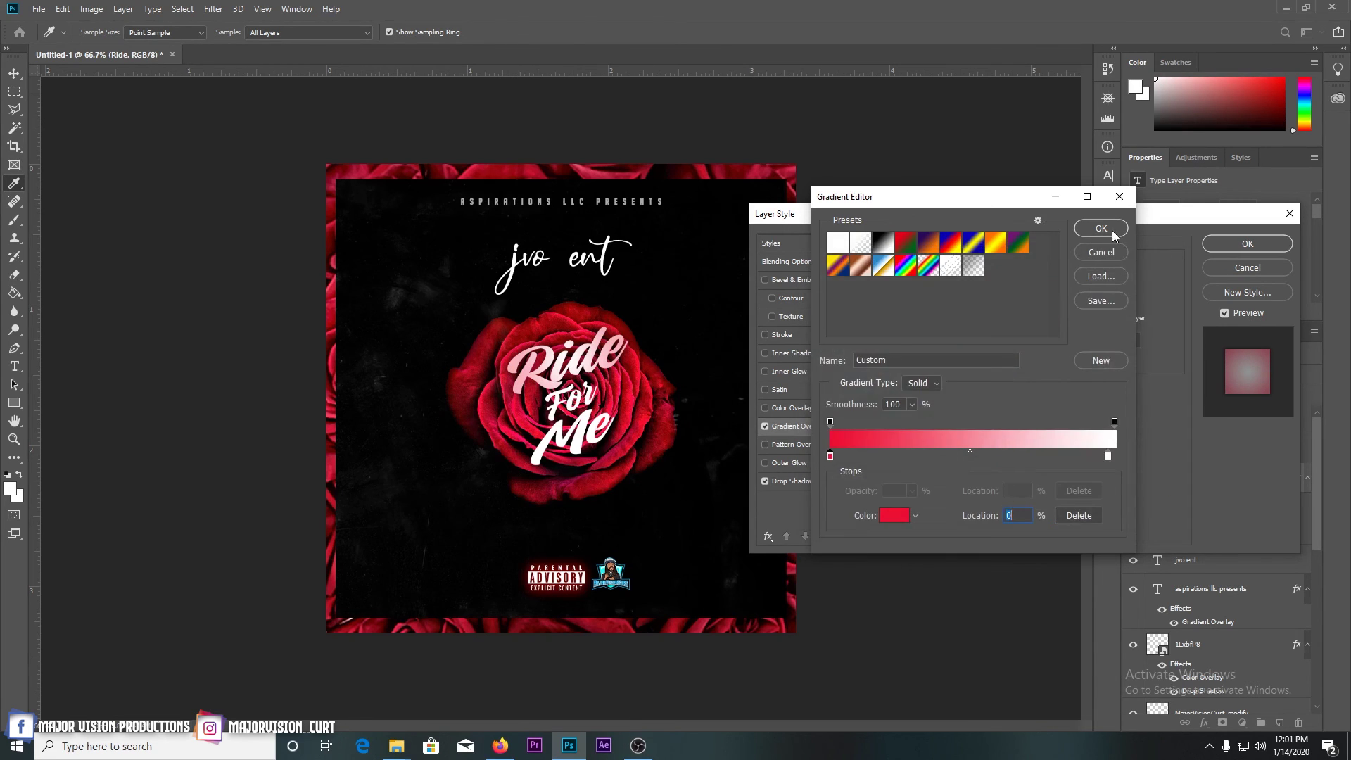
left_click(1113, 231)
Make the Ride text's gradient overlay Reflected, with 94% opacity and 106% scale
left_click(1071, 320)
left_click(1030, 364)
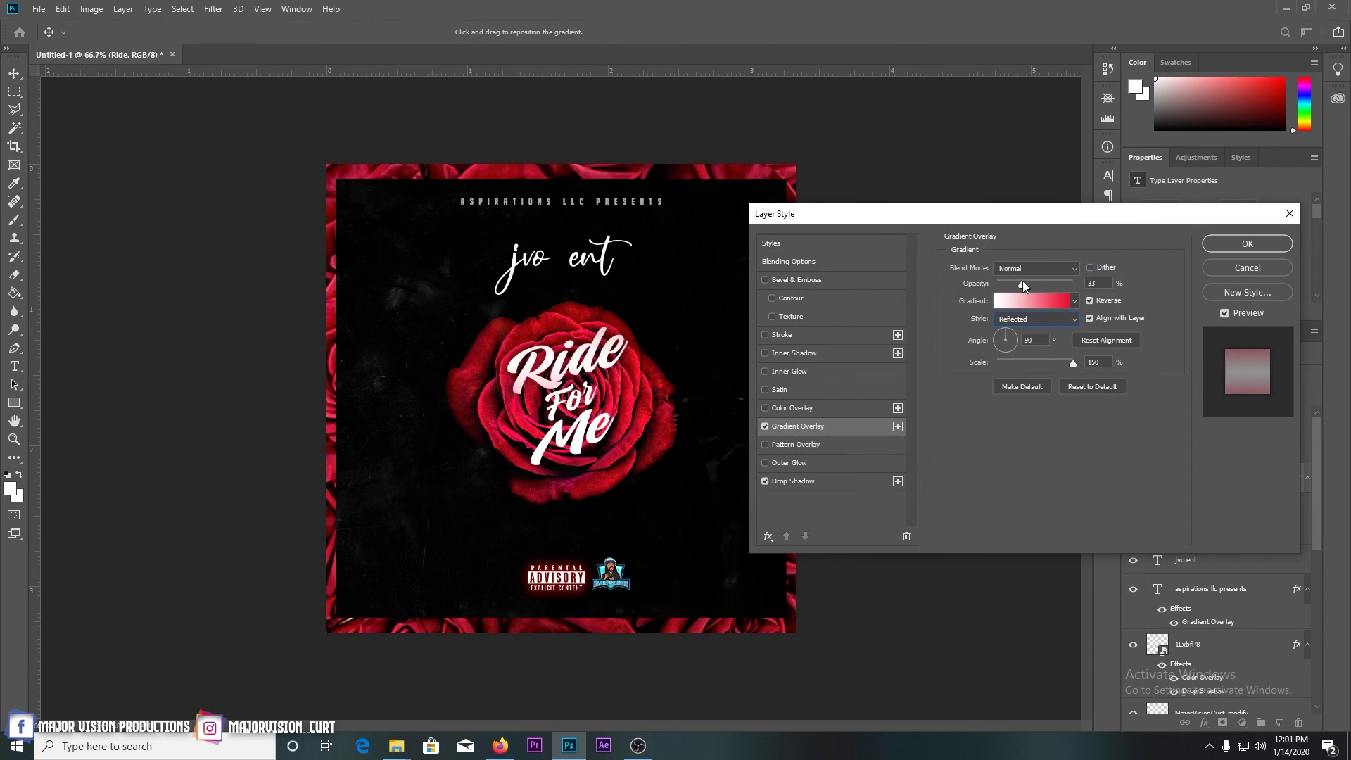
left_click_drag(1024, 282, 1080, 286)
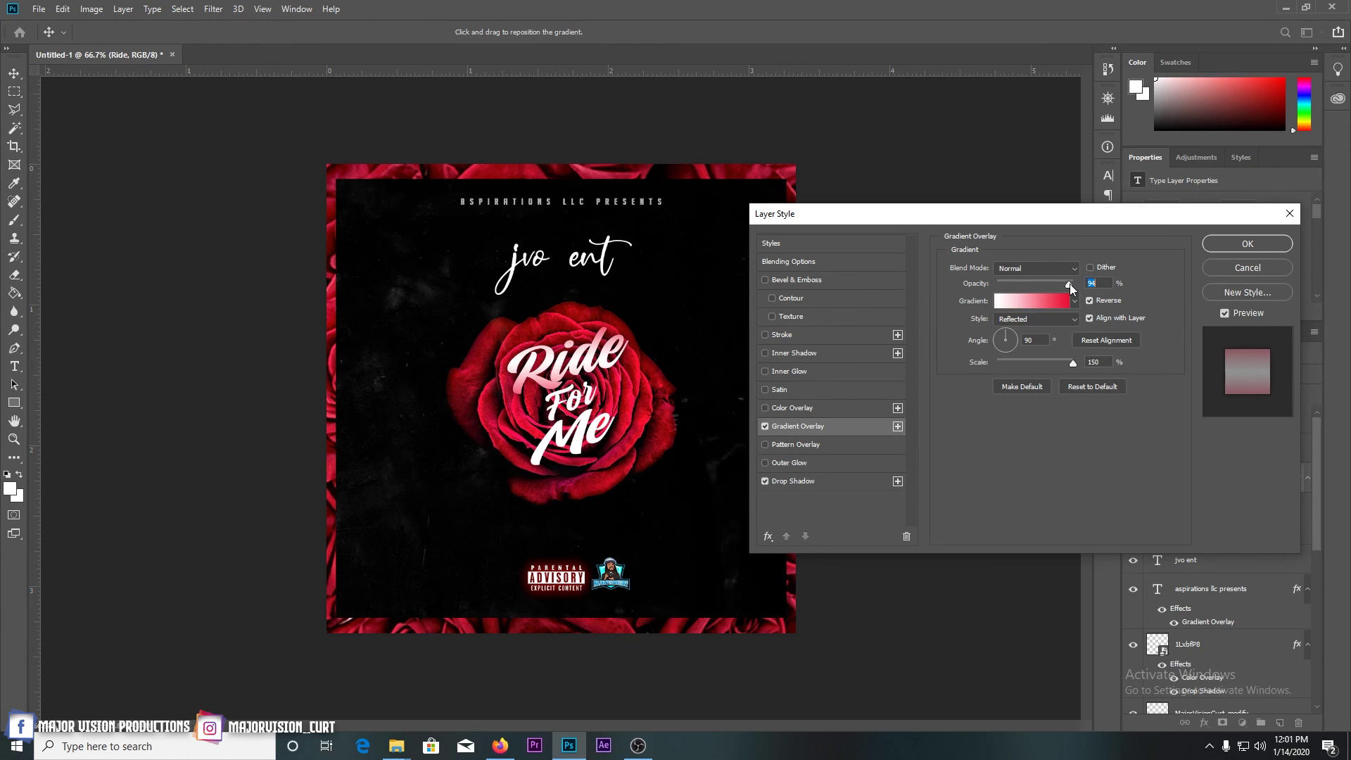
mouse_move(1073, 362)
left_mouse_down()
mouse_move(1028, 363)
mouse_move(1048, 363)
left_mouse_up()
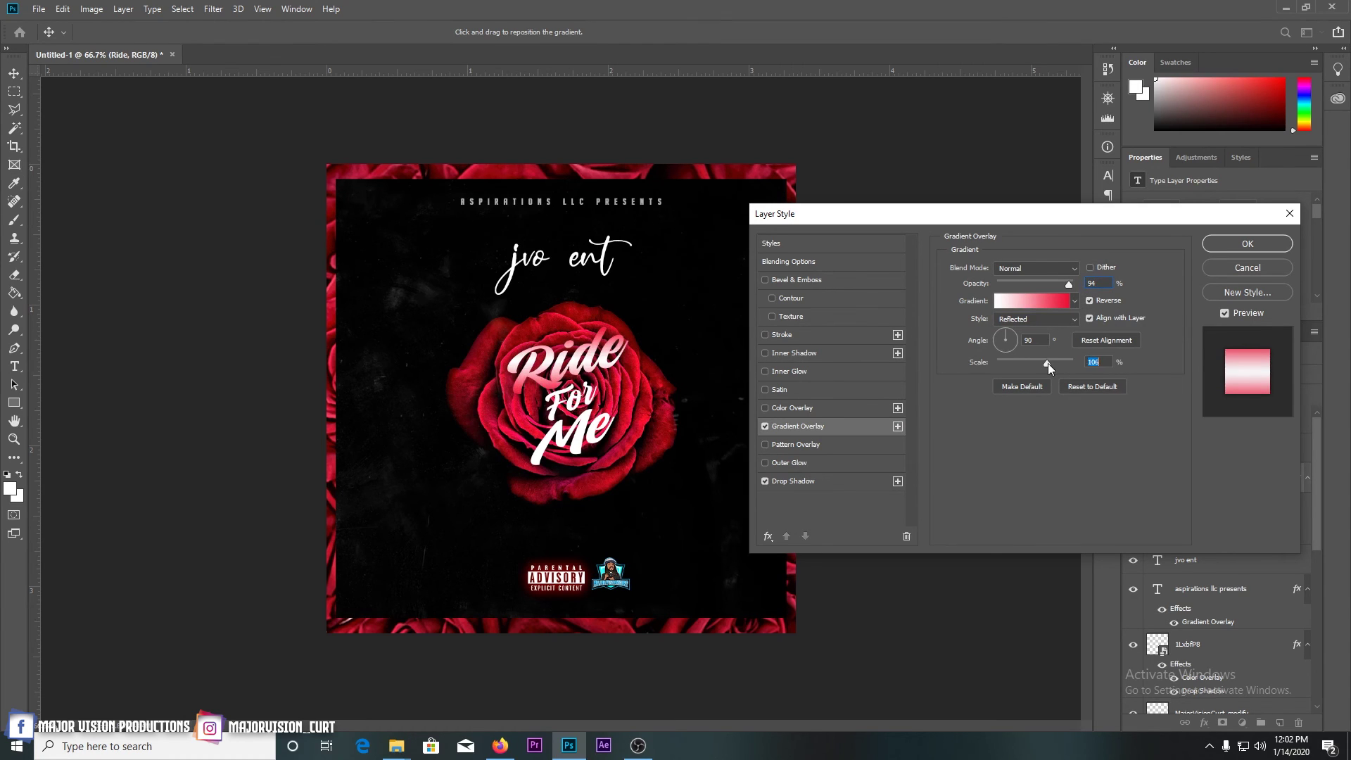
Try a faint inner shadow with 0% choke and 1 px size on the Ride text
left_click(765, 354)
left_click(774, 356)
mouse_move(1014, 349)
left_mouse_down()
mouse_move(996, 347)
mouse_move(1000, 368)
left_mouse_up()
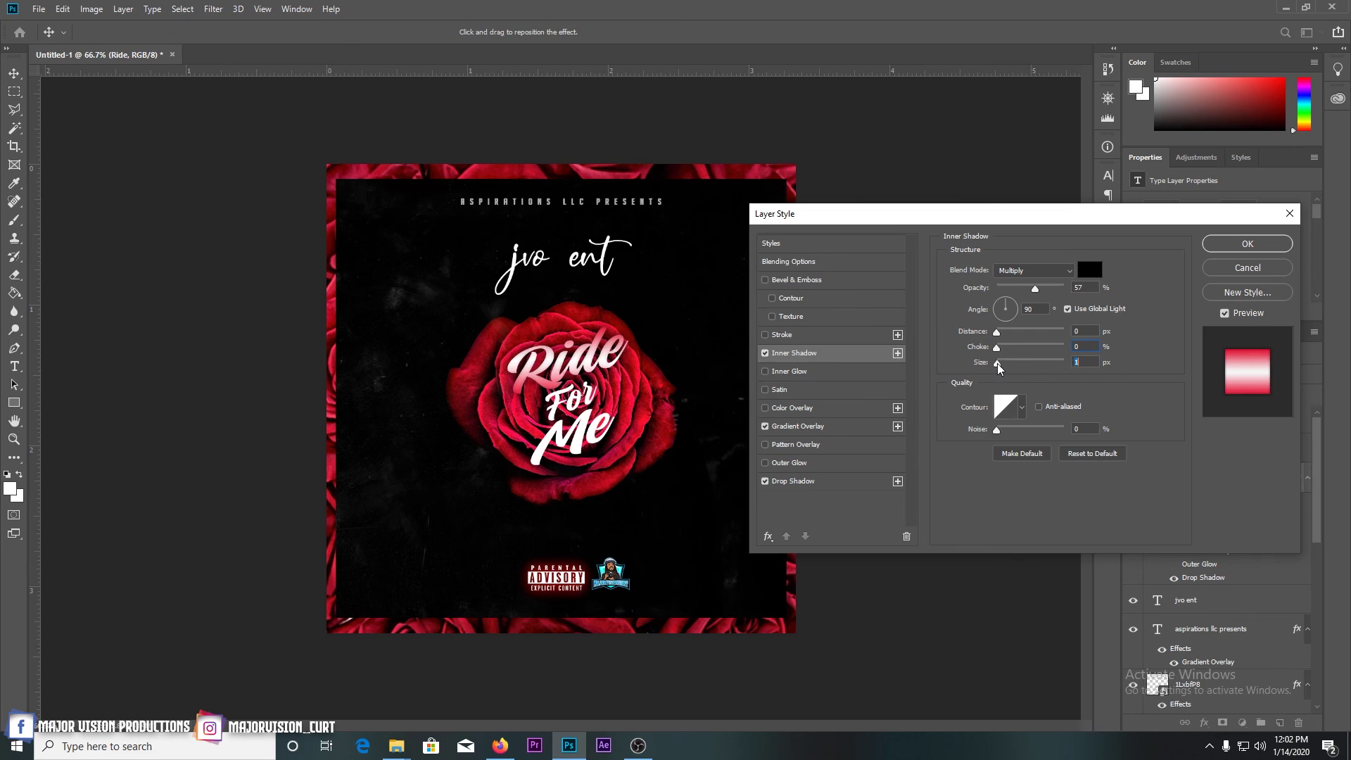
left_click_drag(1035, 289, 1007, 289)
left_click(765, 352)
Try a 4 px black stroke on the Ride text with Inside and Center positions
left_click(782, 335)
left_click(988, 371)
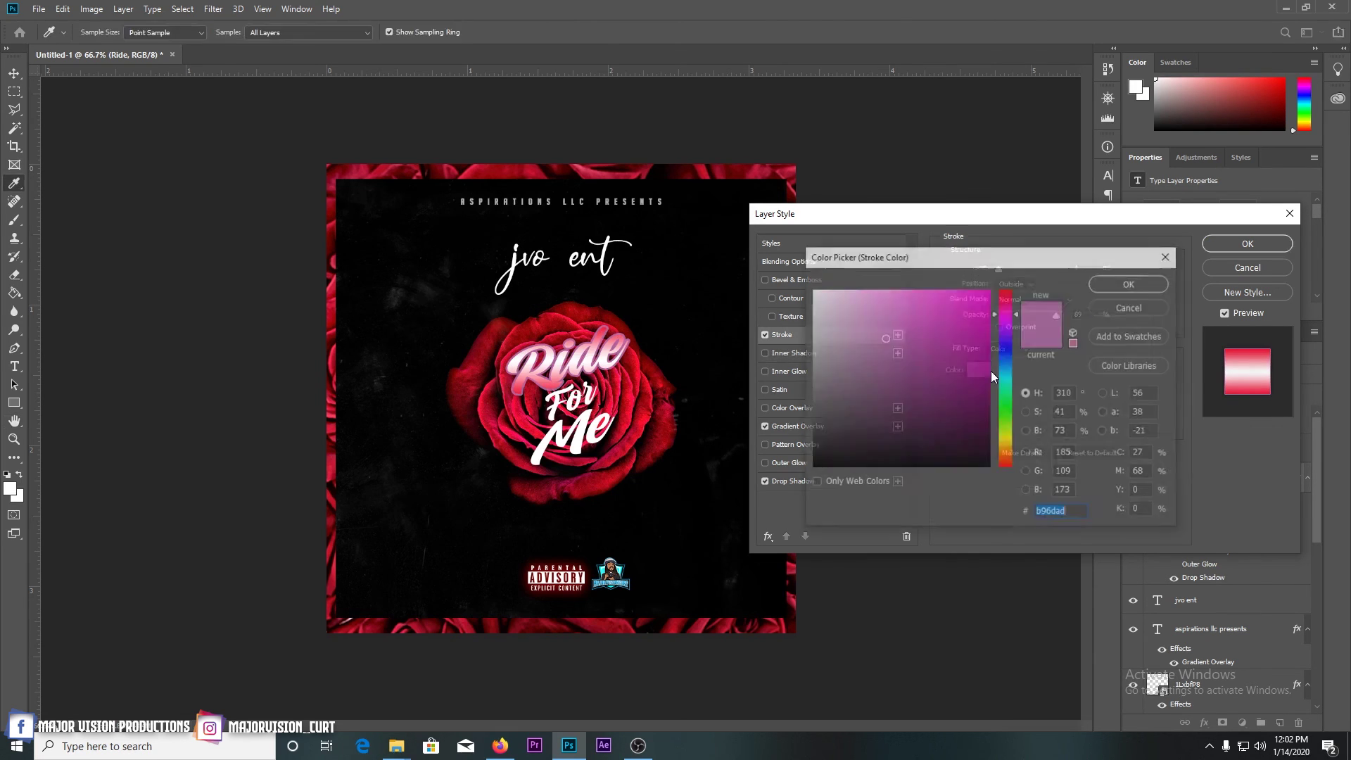
left_click(985, 465)
left_click(1099, 288)
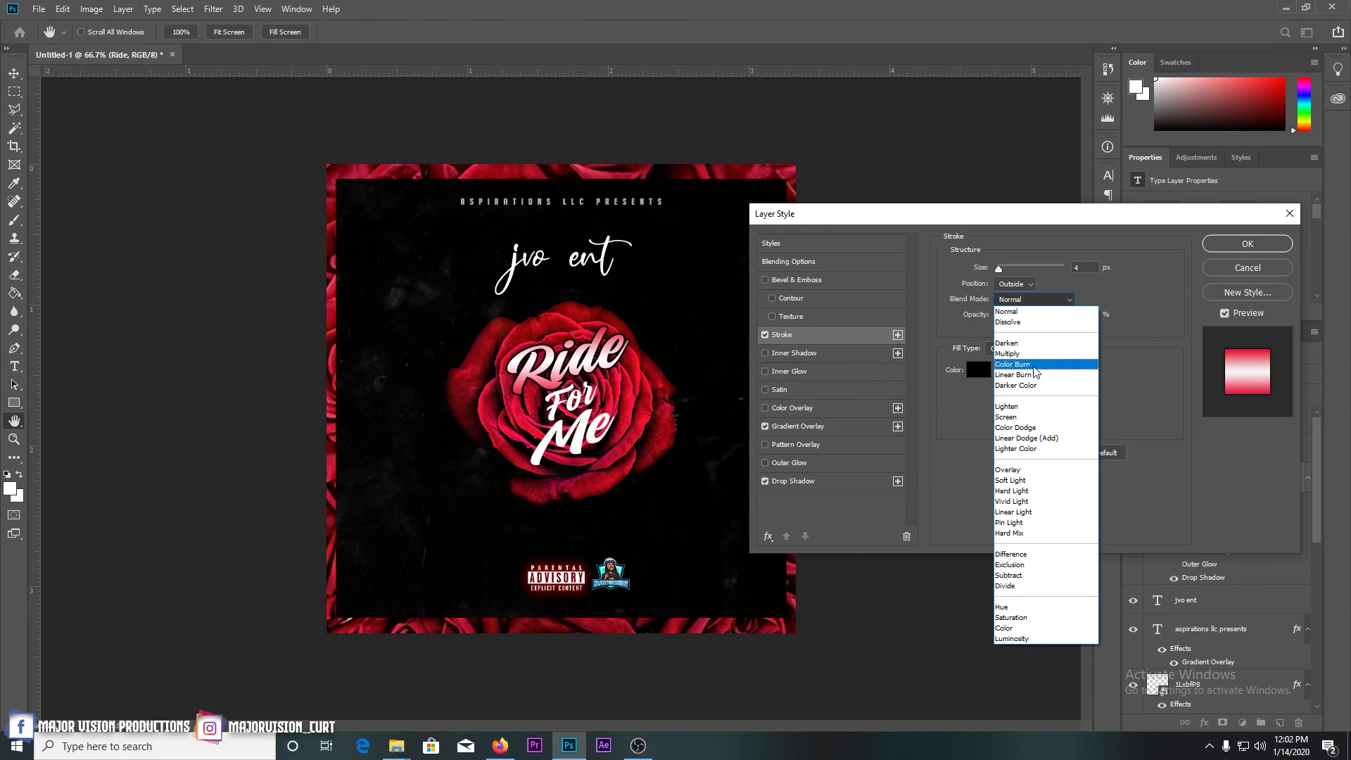
left_click(1029, 405)
left_click(1031, 297)
left_click(1013, 308)
left_click(1015, 284)
left_click(1018, 307)
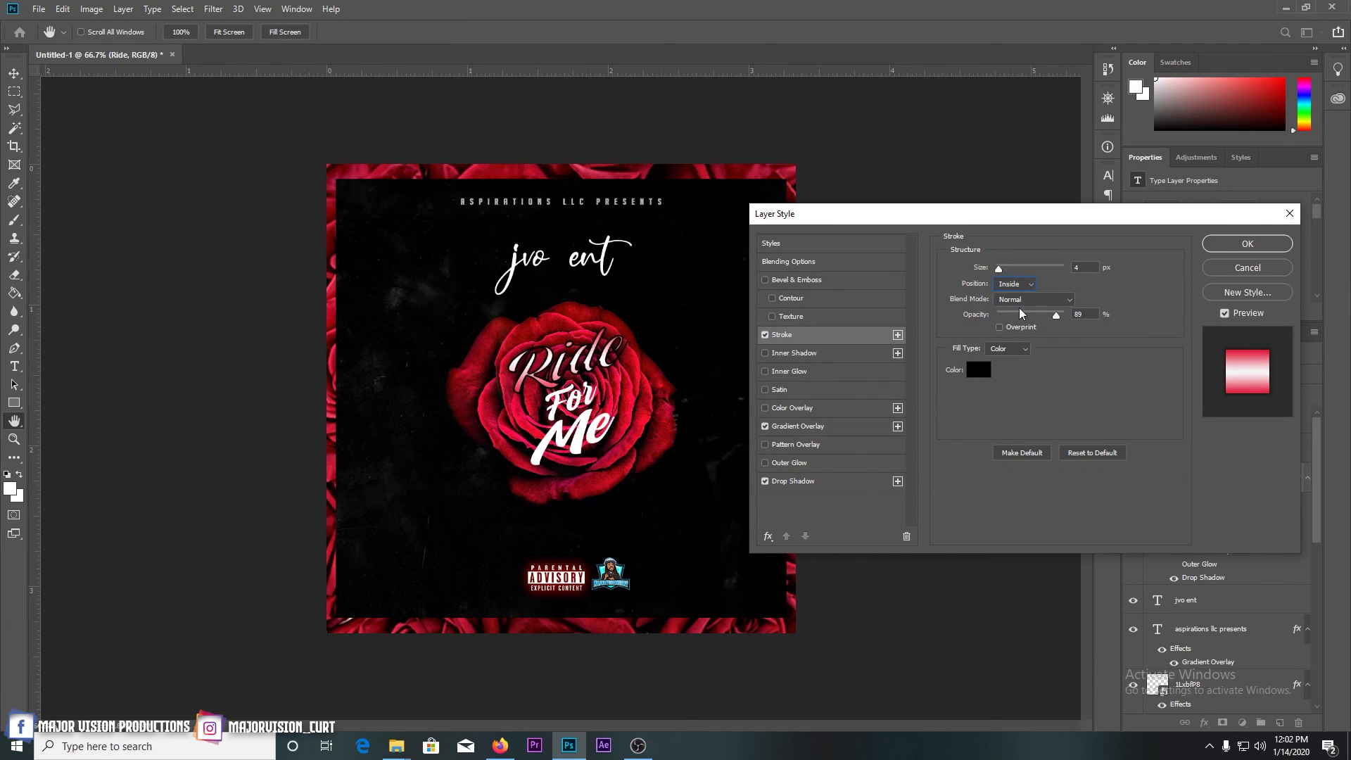
key("Down")
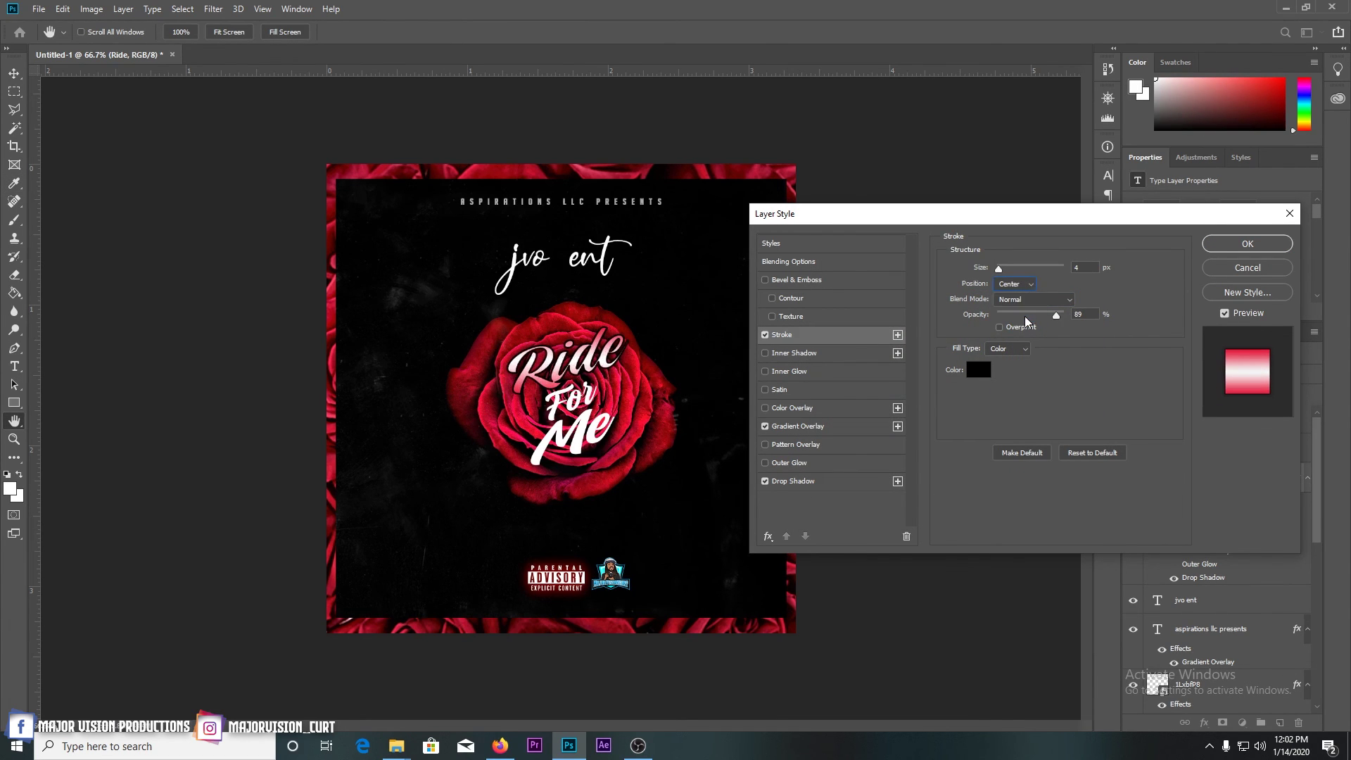
left_click(766, 335)
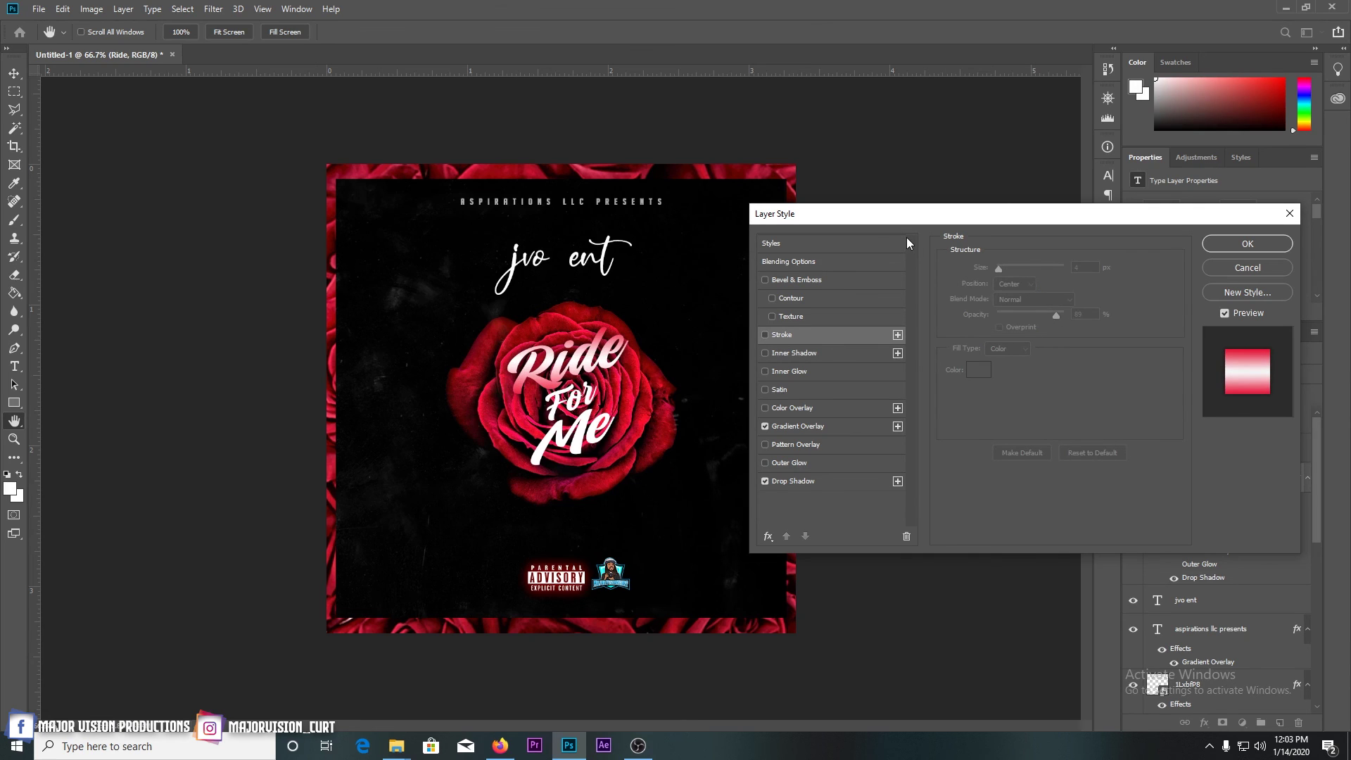
Strengthen the Ride text's drop shadow to 54% opacity, 2 px distance, 44% spread and 62 px size
left_click(840, 482)
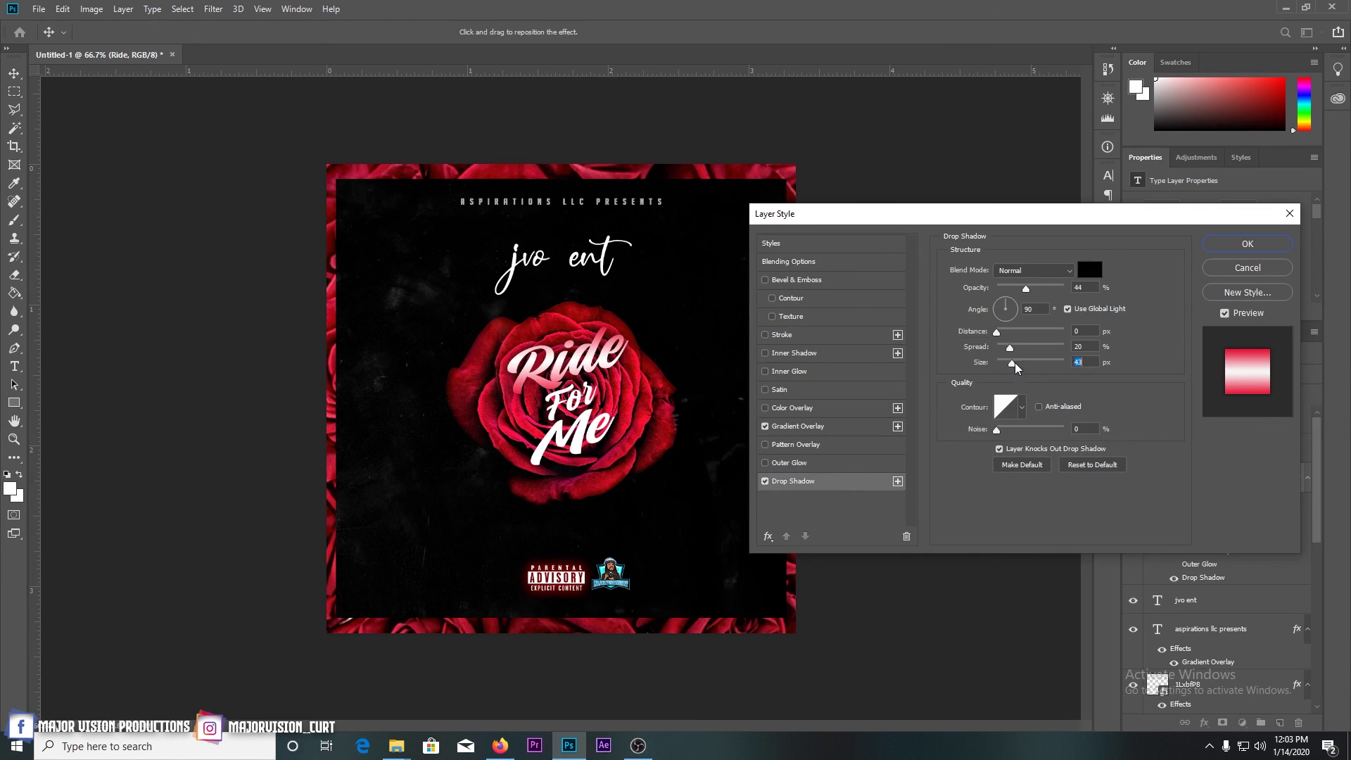
mouse_move(1015, 363)
left_mouse_down()
mouse_move(1064, 365)
mouse_move(1024, 364)
mouse_move(1032, 349)
mouse_move(1012, 340)
mouse_move(1026, 347)
mouse_move(1017, 364)
left_mouse_up()
left_click_drag(1026, 289, 1042, 296)
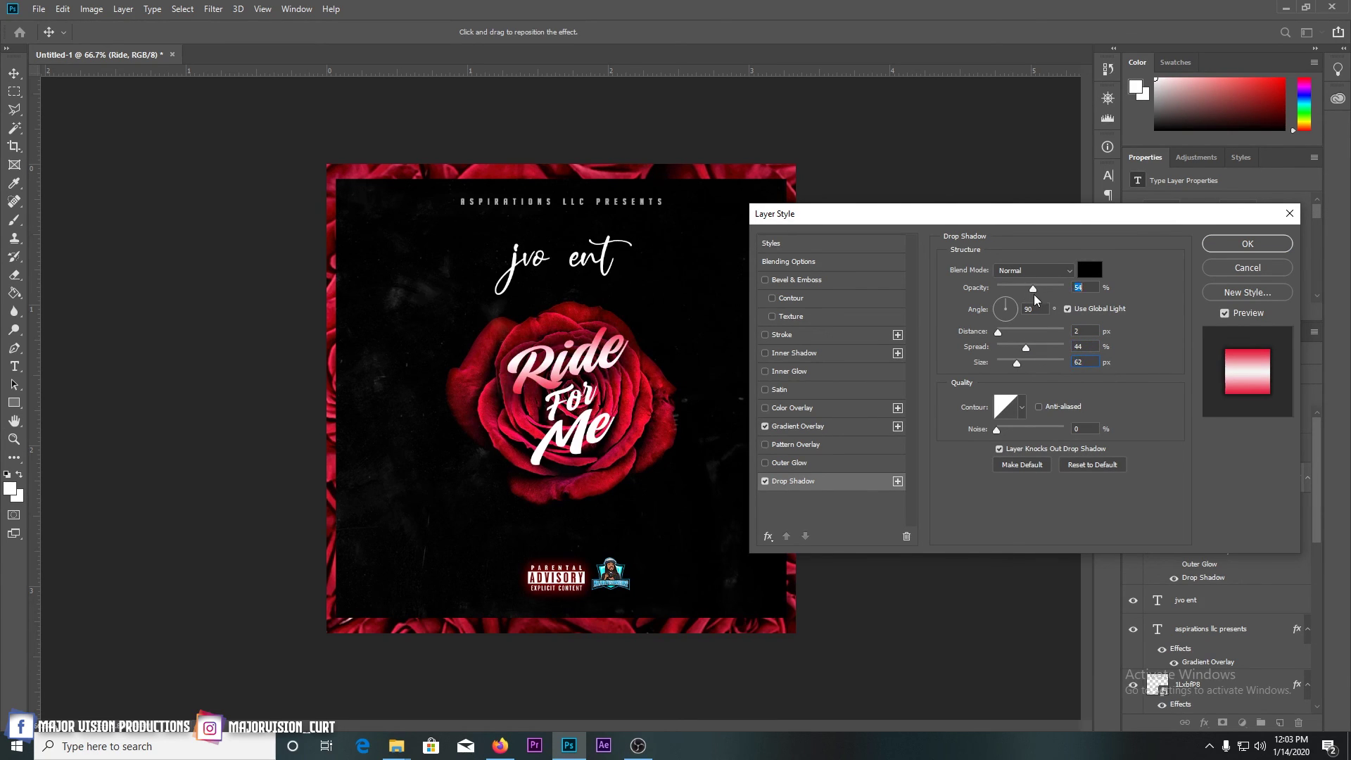
left_click(1222, 249)
Apply the same drop shadow and red-to-white gradient overlay to the For text
left_click(563, 416)
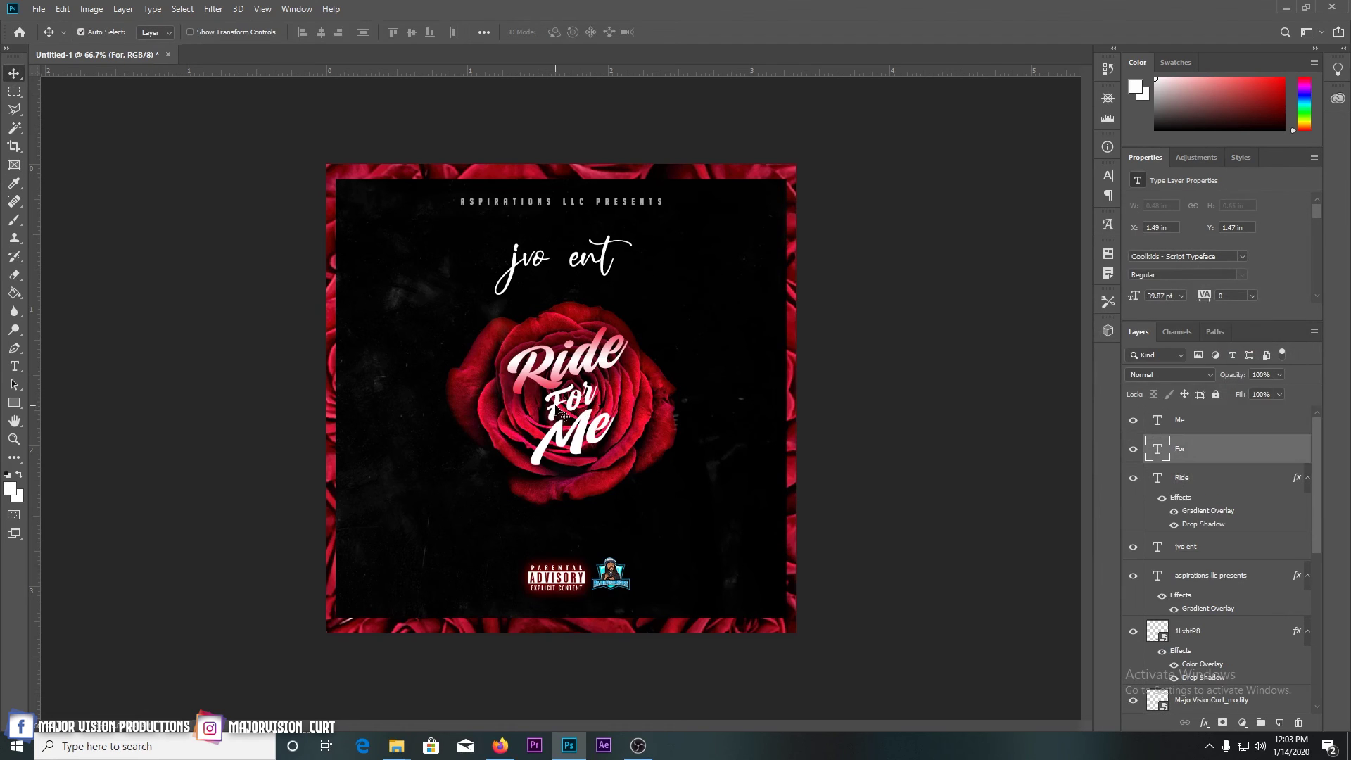
right_click(1224, 452)
left_click(1133, 114)
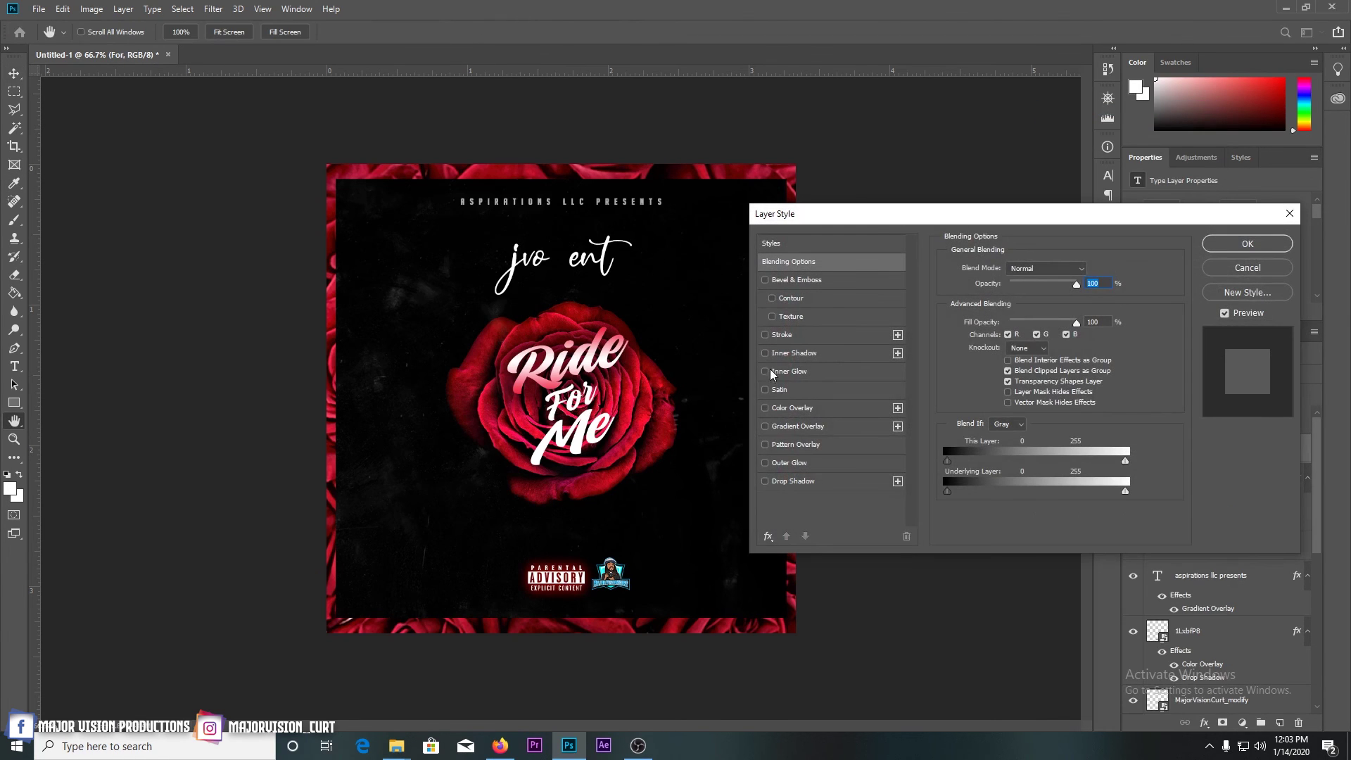
left_click(766, 481)
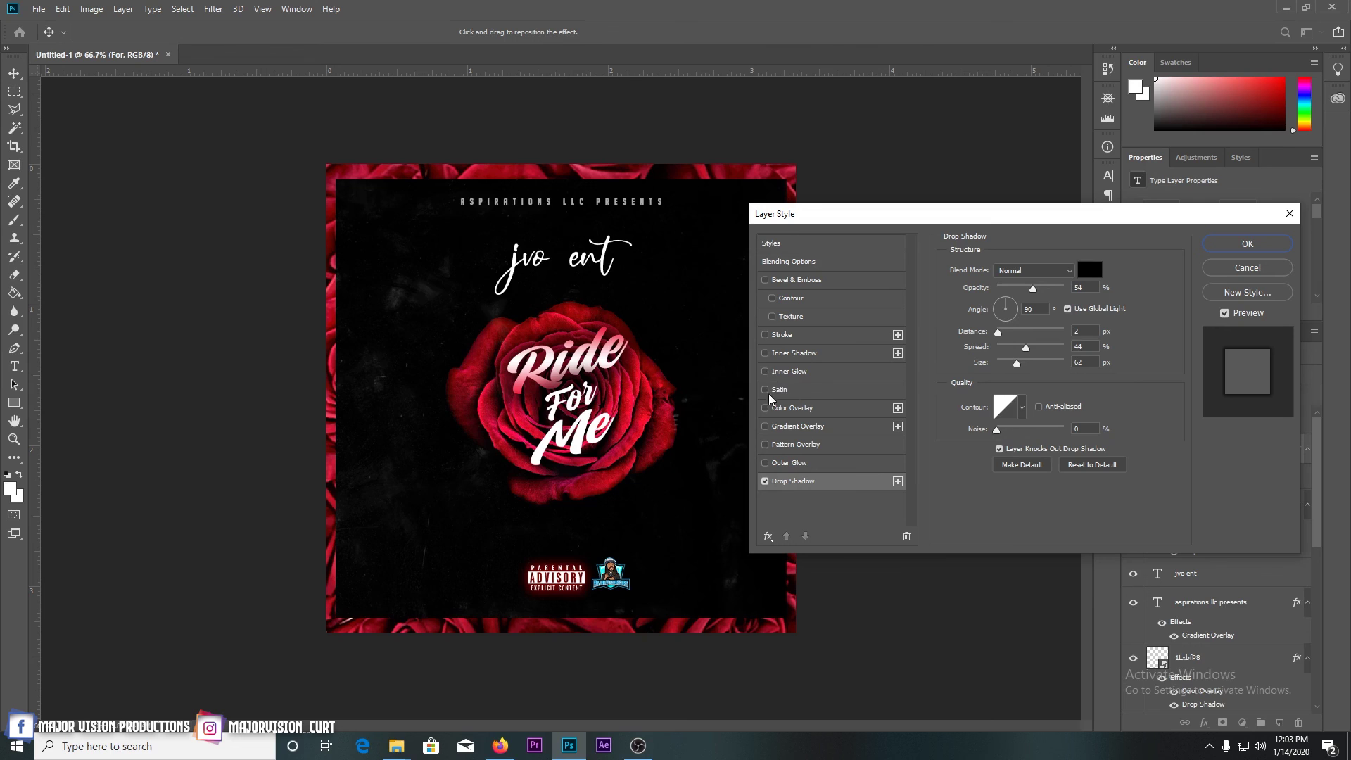
left_click(766, 427)
left_click(1245, 248)
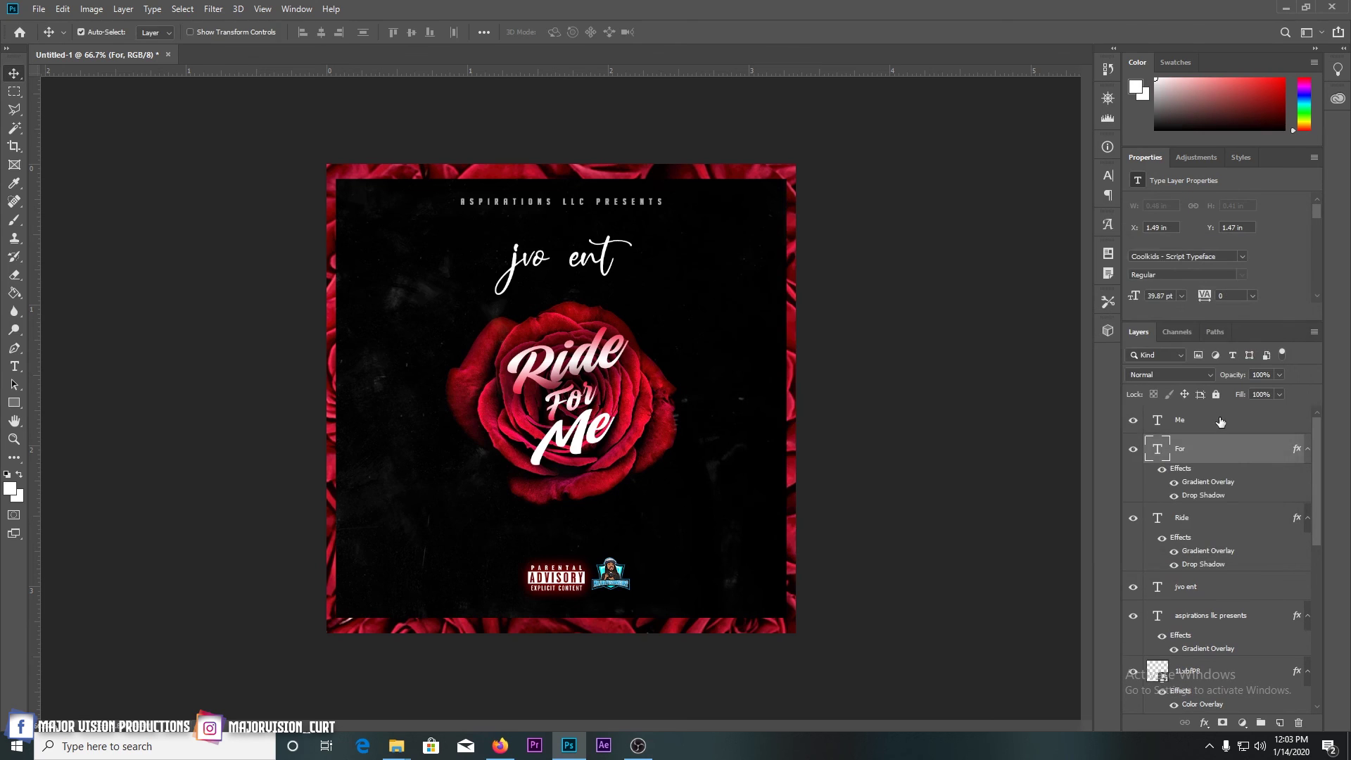
Give the Me text the matching drop shadow and red-to-white gradient overlay
right_click(1221, 420)
left_click(1096, 112)
left_click(765, 482)
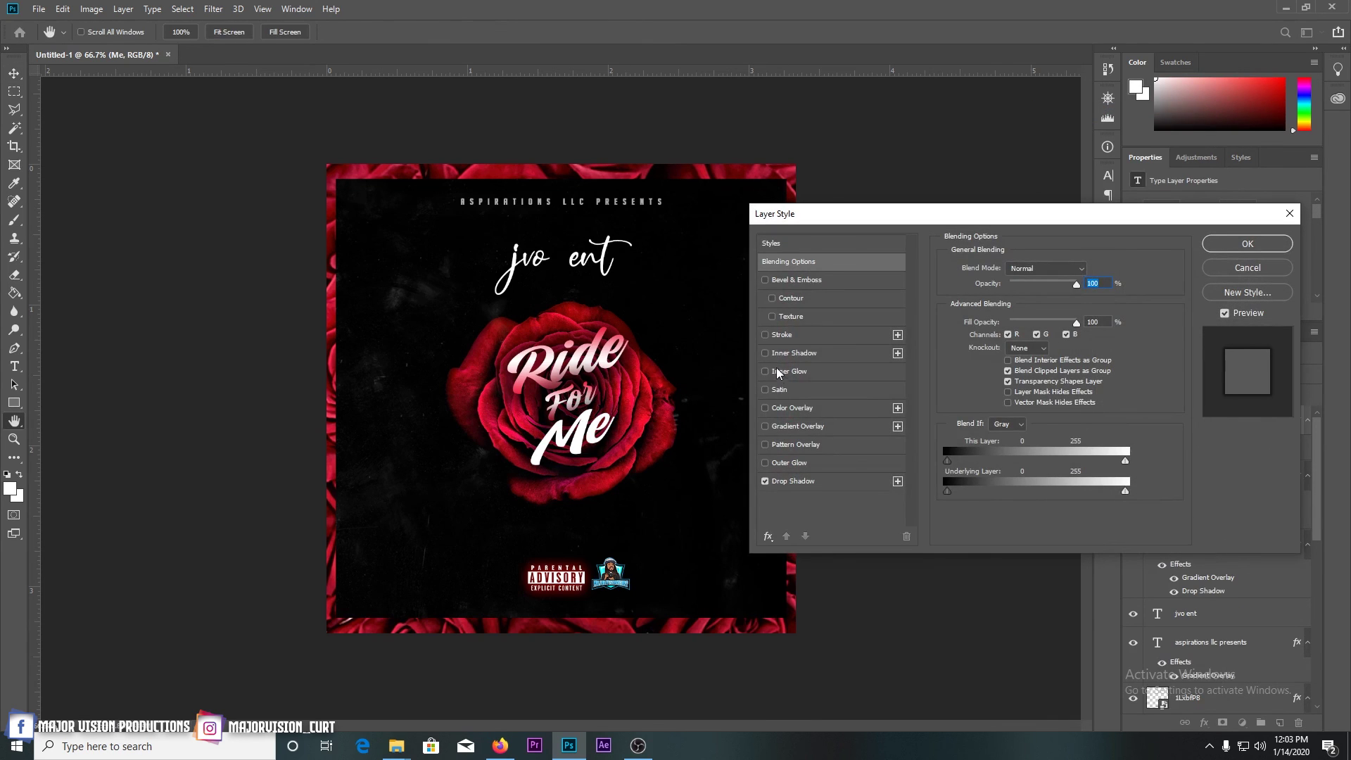
left_click(766, 427)
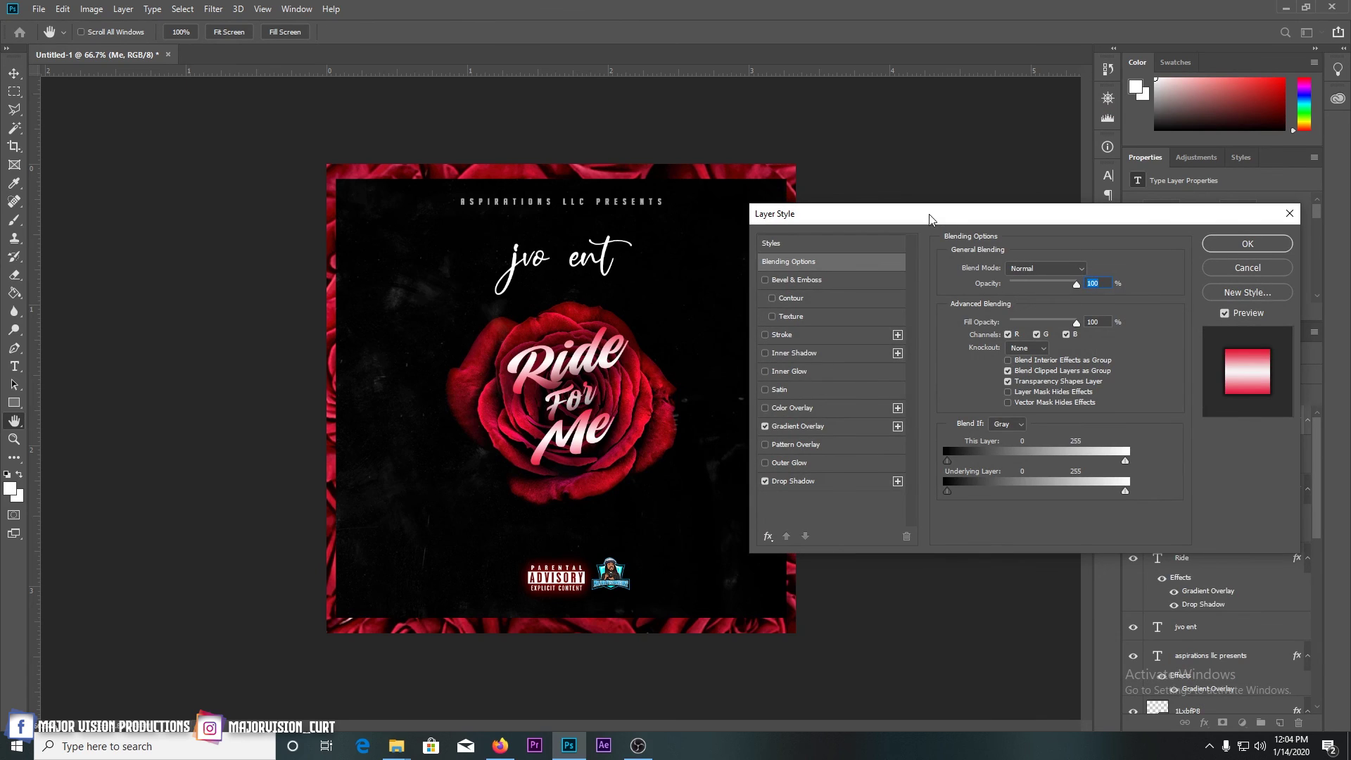
left_click_drag(930, 218, 899, 290)
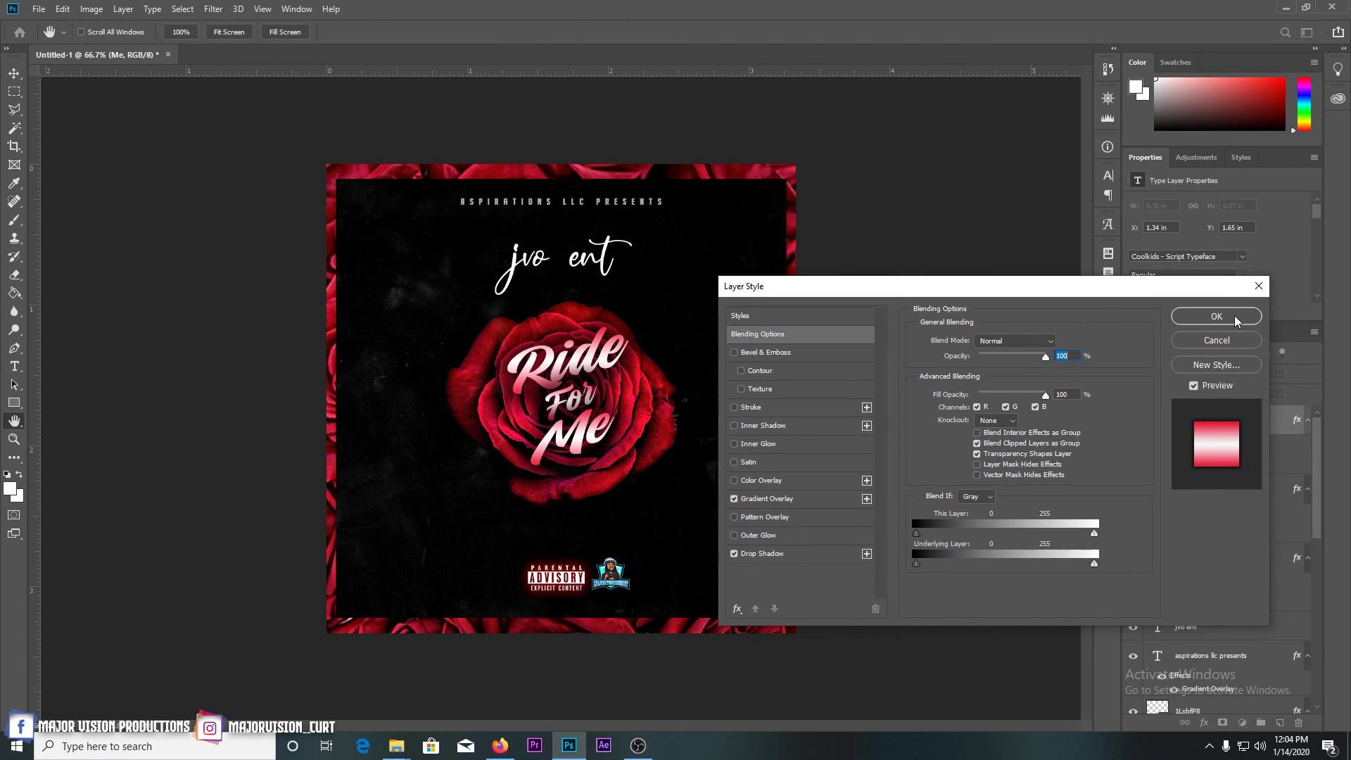
left_click(1216, 316)
Reduce the spread and size of the For text's drop shadow
right_click(1206, 488)
left_click(1056, 109)
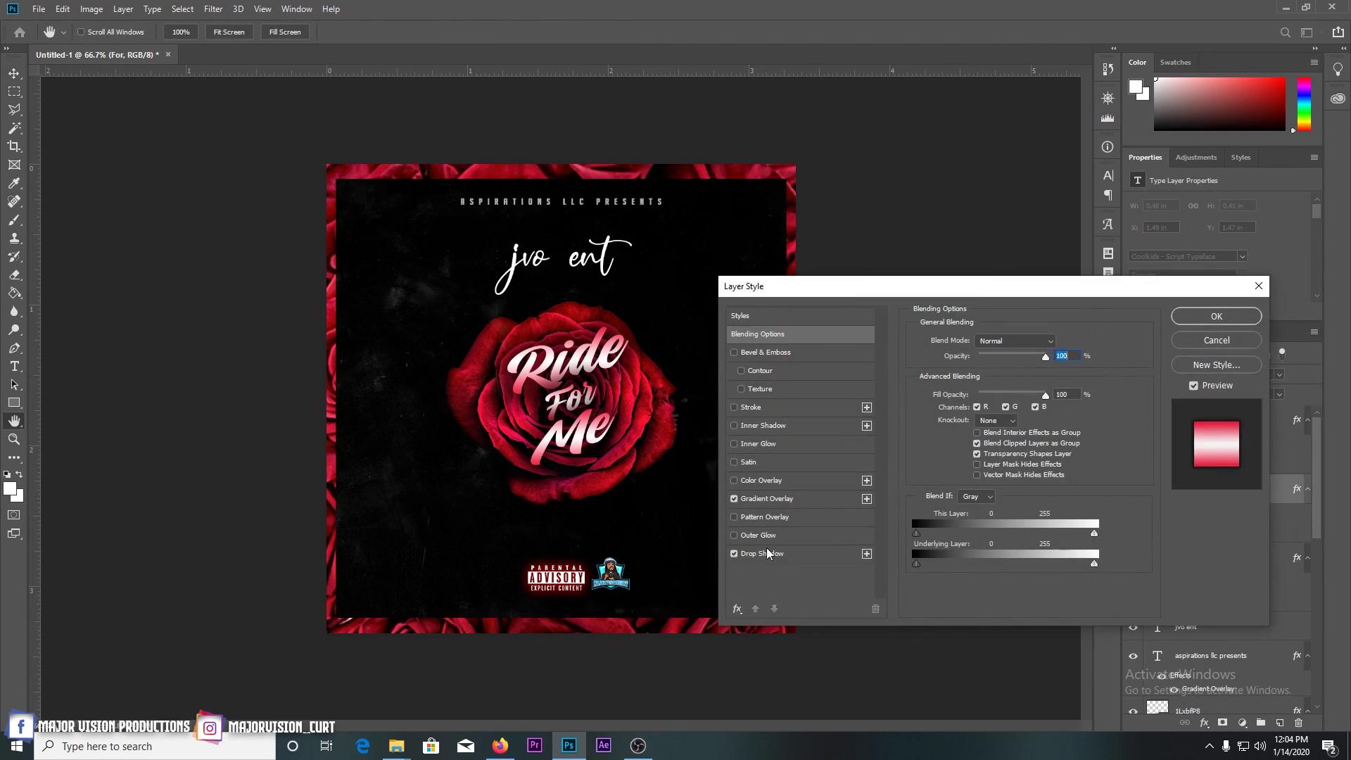
left_click(767, 554)
left_click_drag(981, 286, 1059, 246)
left_click_drag(1073, 380, 1048, 399)
left_click(1295, 276)
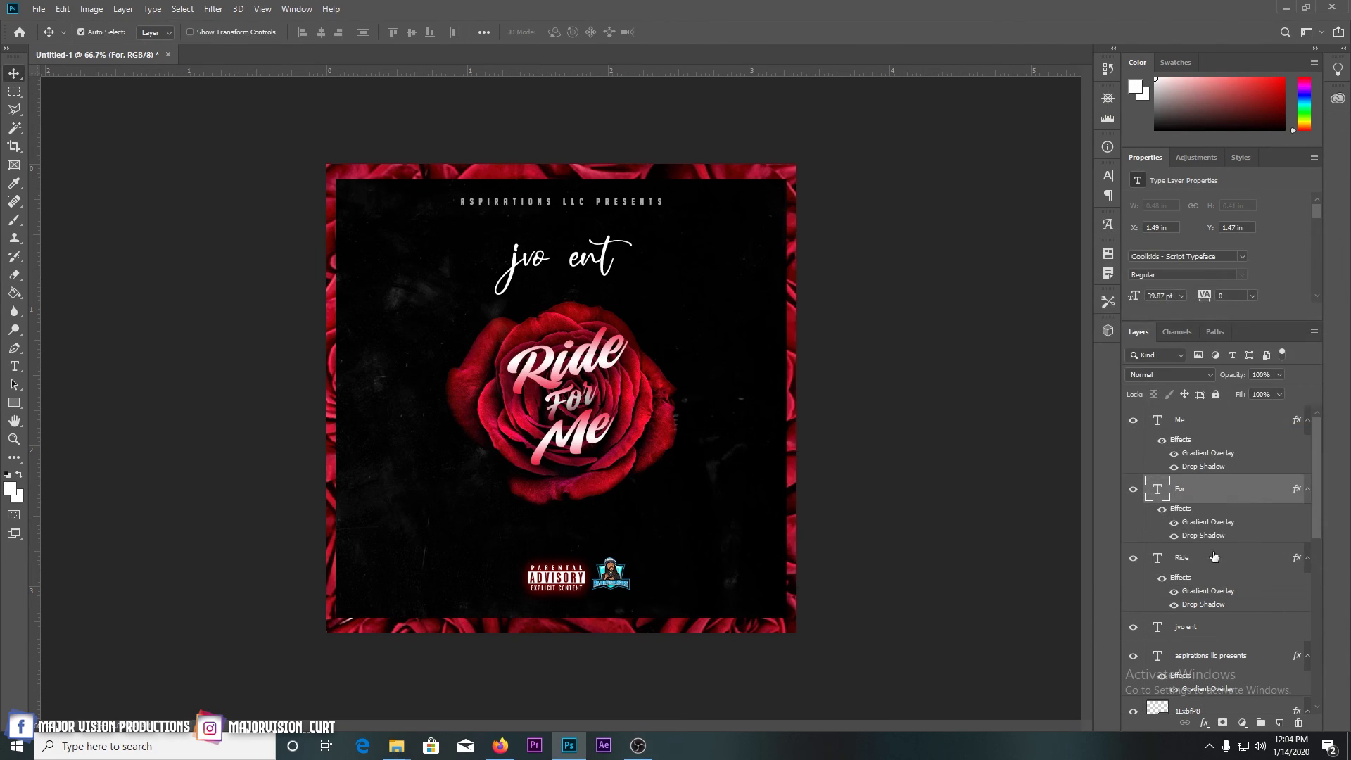
Set the Ride text's drop shadow to 31% spread and 49 px size
right_click(1211, 557)
left_click(1069, 111)
left_click(838, 513)
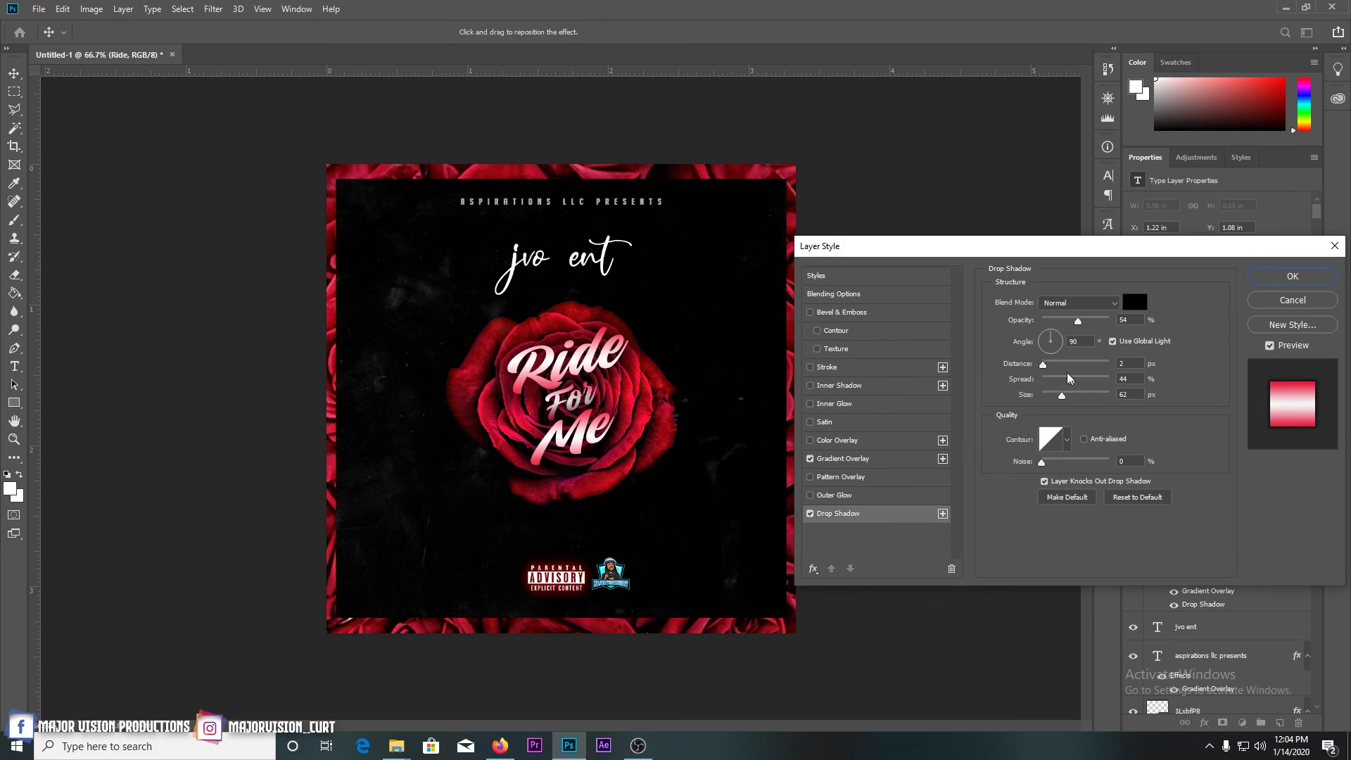
left_click_drag(1056, 380, 1063, 381)
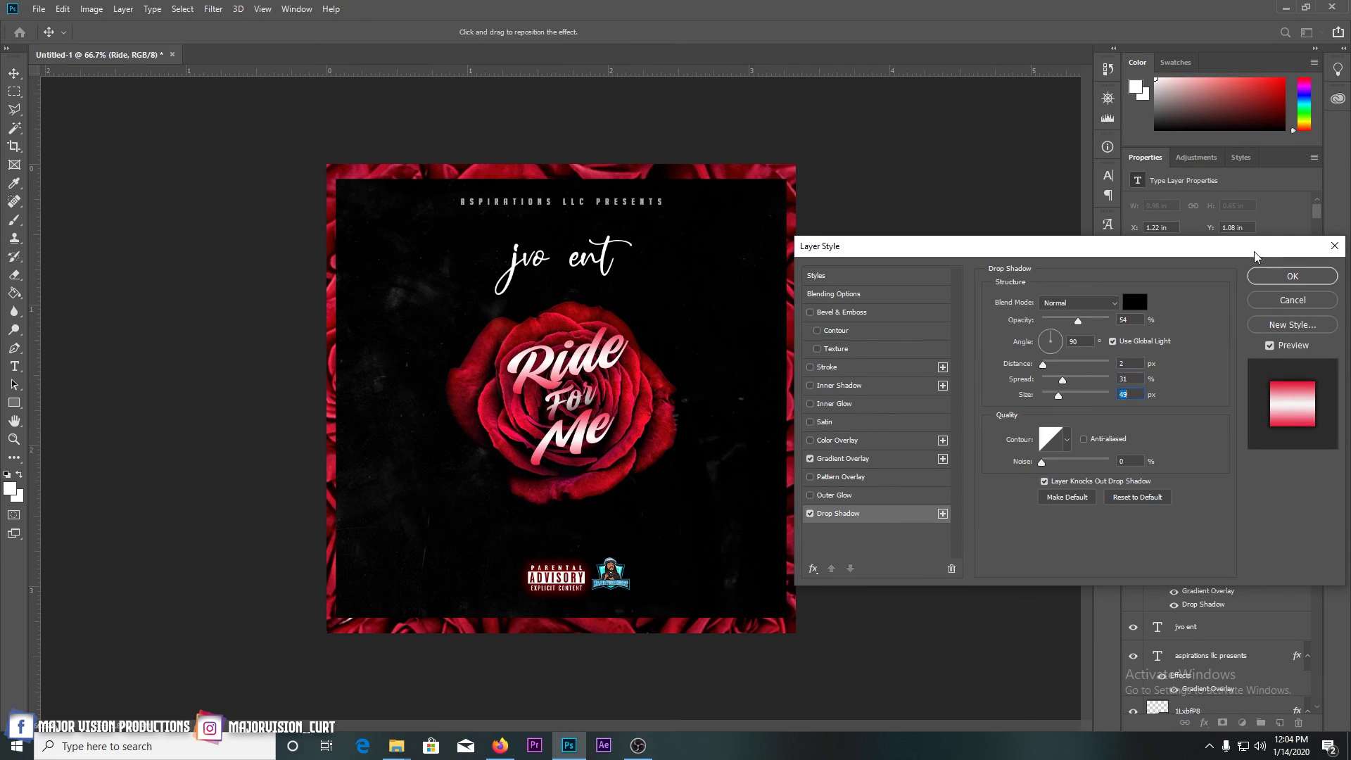
left_click(1286, 276)
Soften the Me text's drop shadow by reducing its spread
right_click(1213, 428)
left_click(1059, 107)
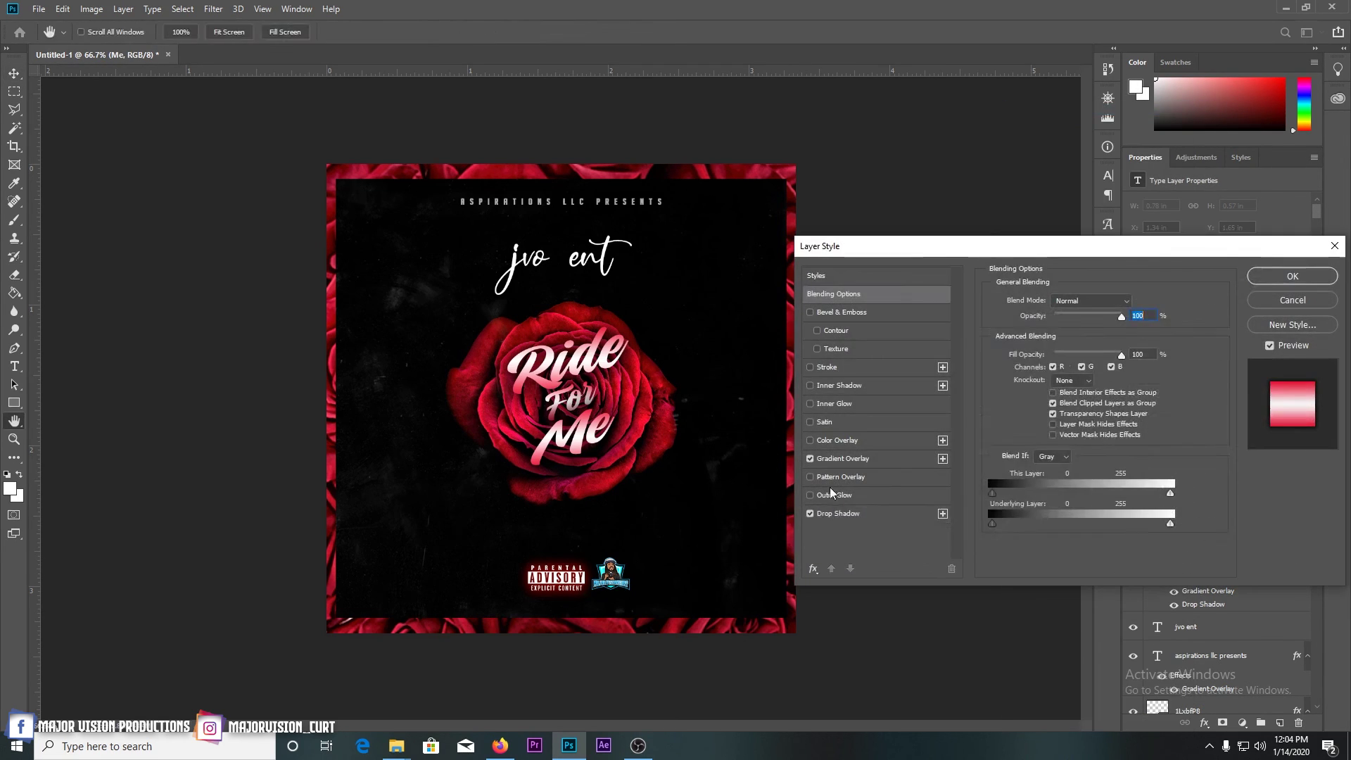
left_click(838, 513)
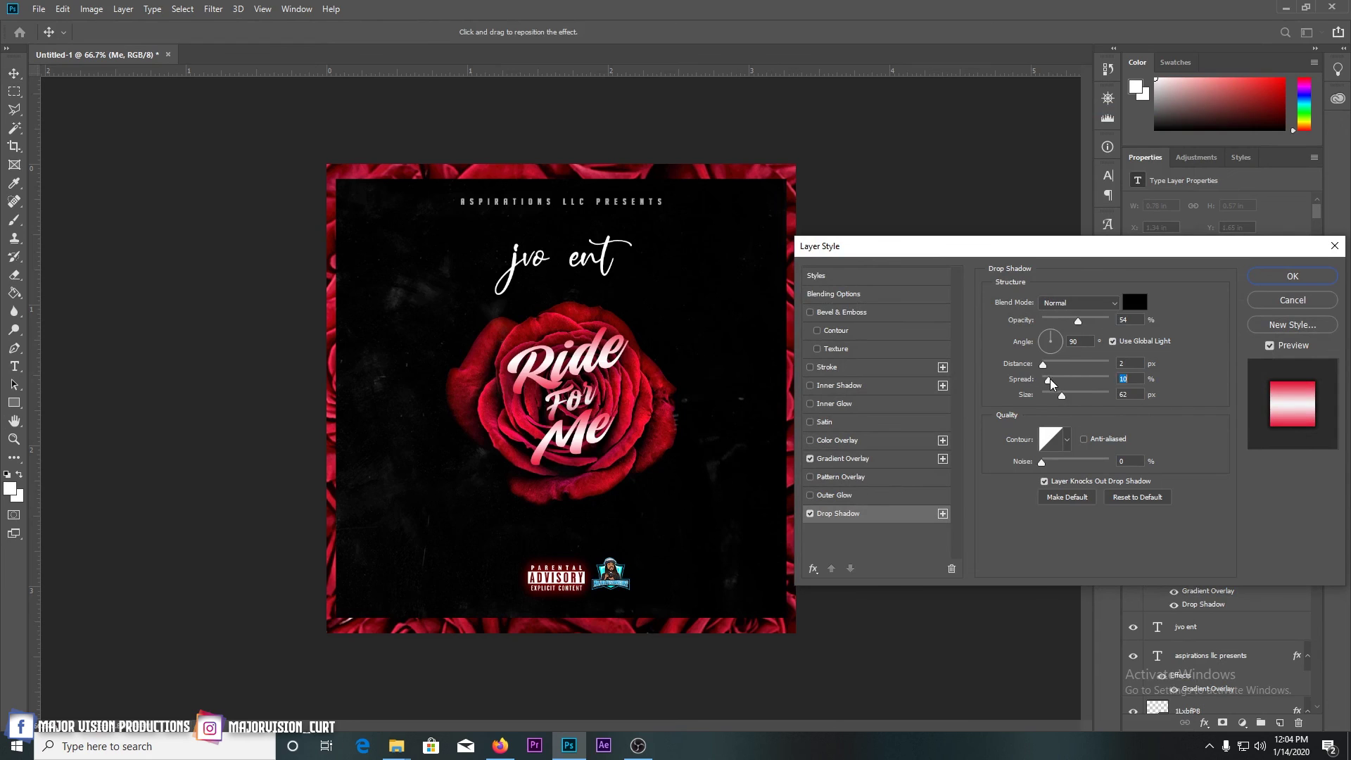
left_click_drag(1051, 382, 1064, 395)
left_click(1295, 277)
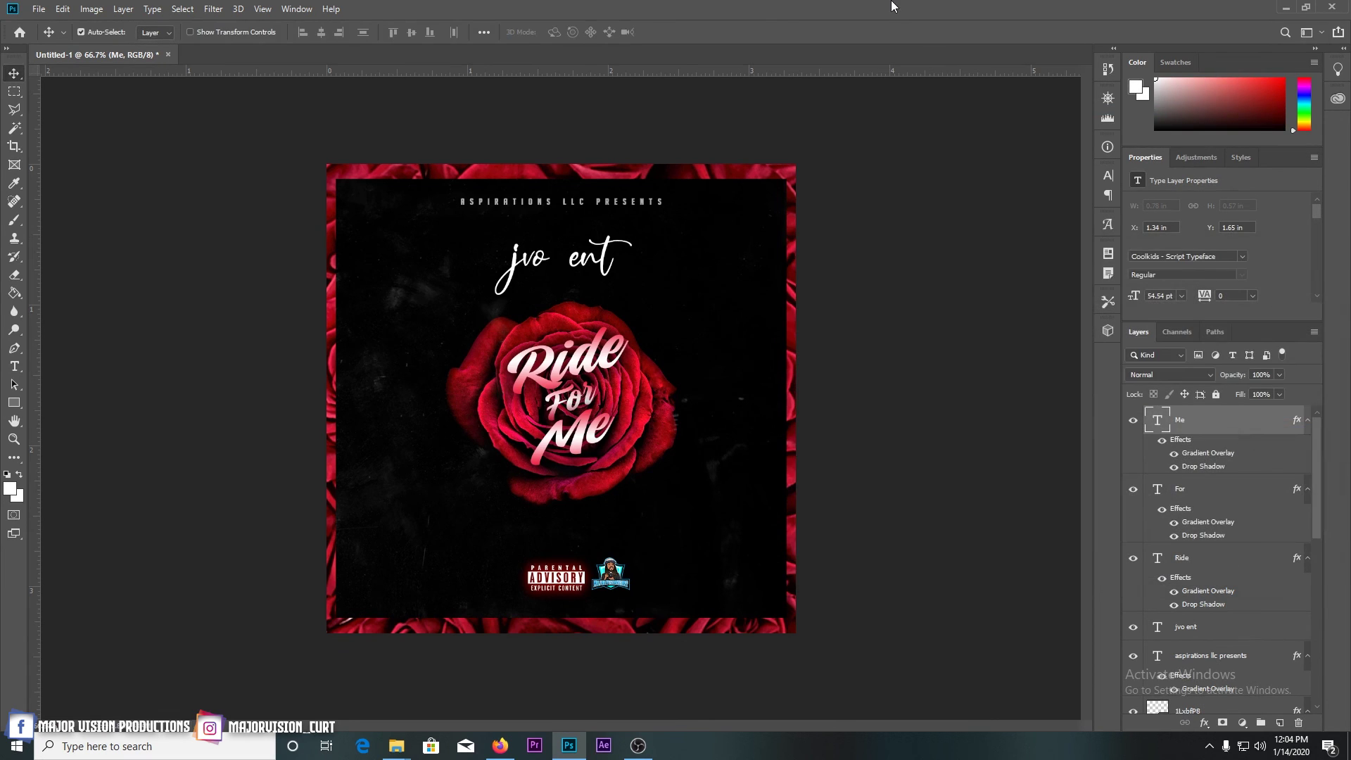